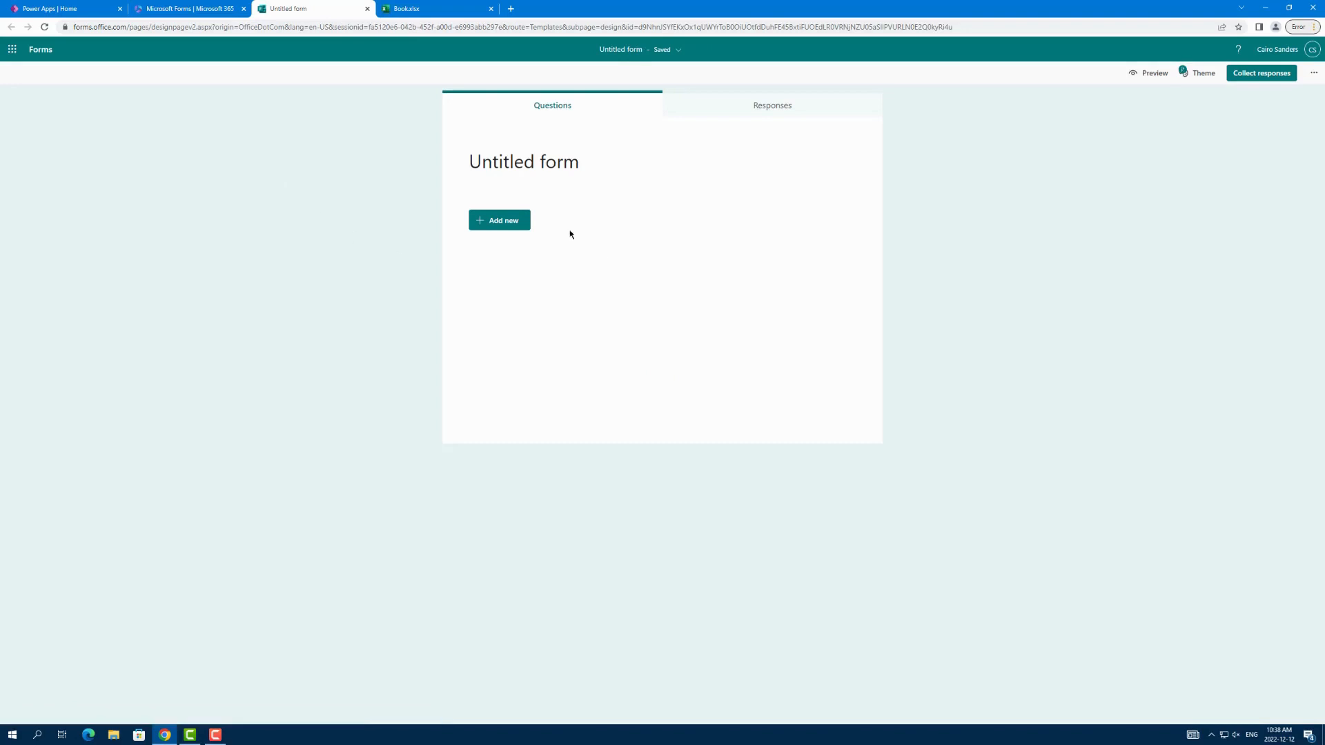
Step: Add a required text question reading "What is your name?" to the blank form
{"action": "left_click", "coordinate": [491, 220]}
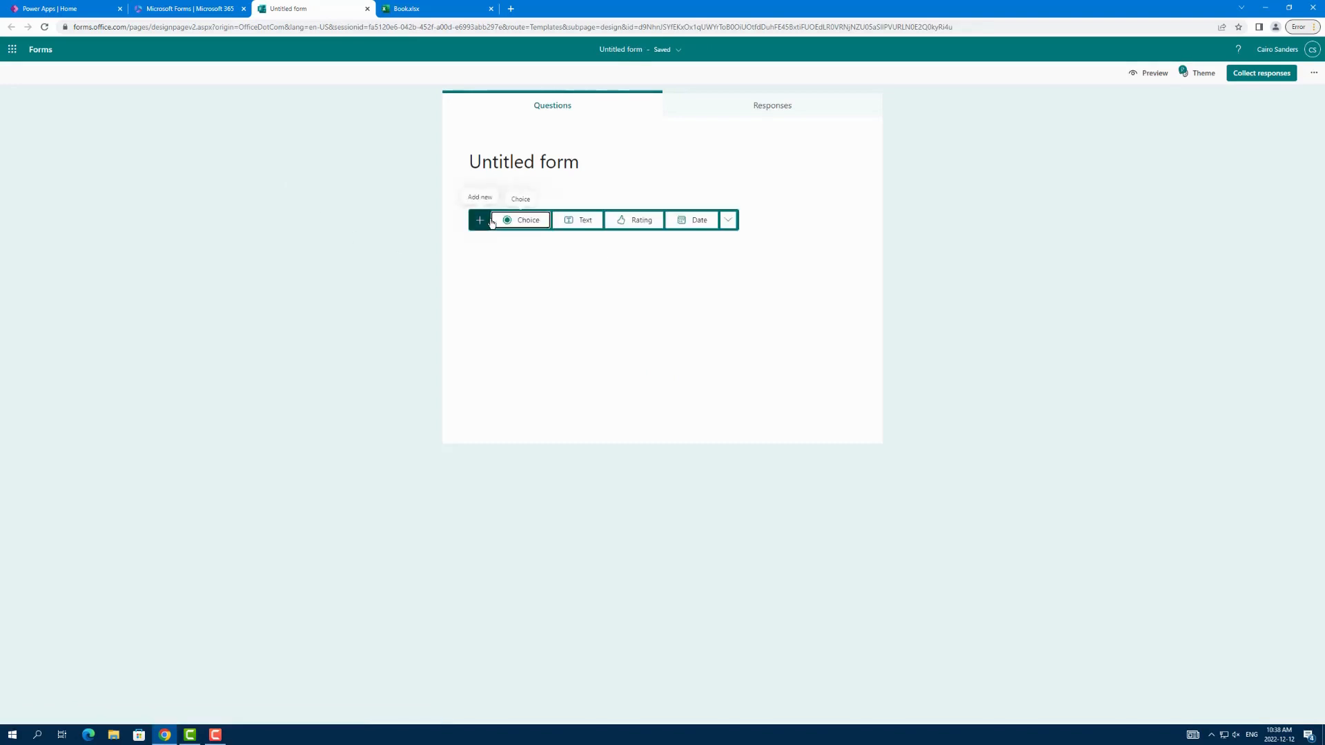
{"action": "left_click", "coordinate": [572, 221]}
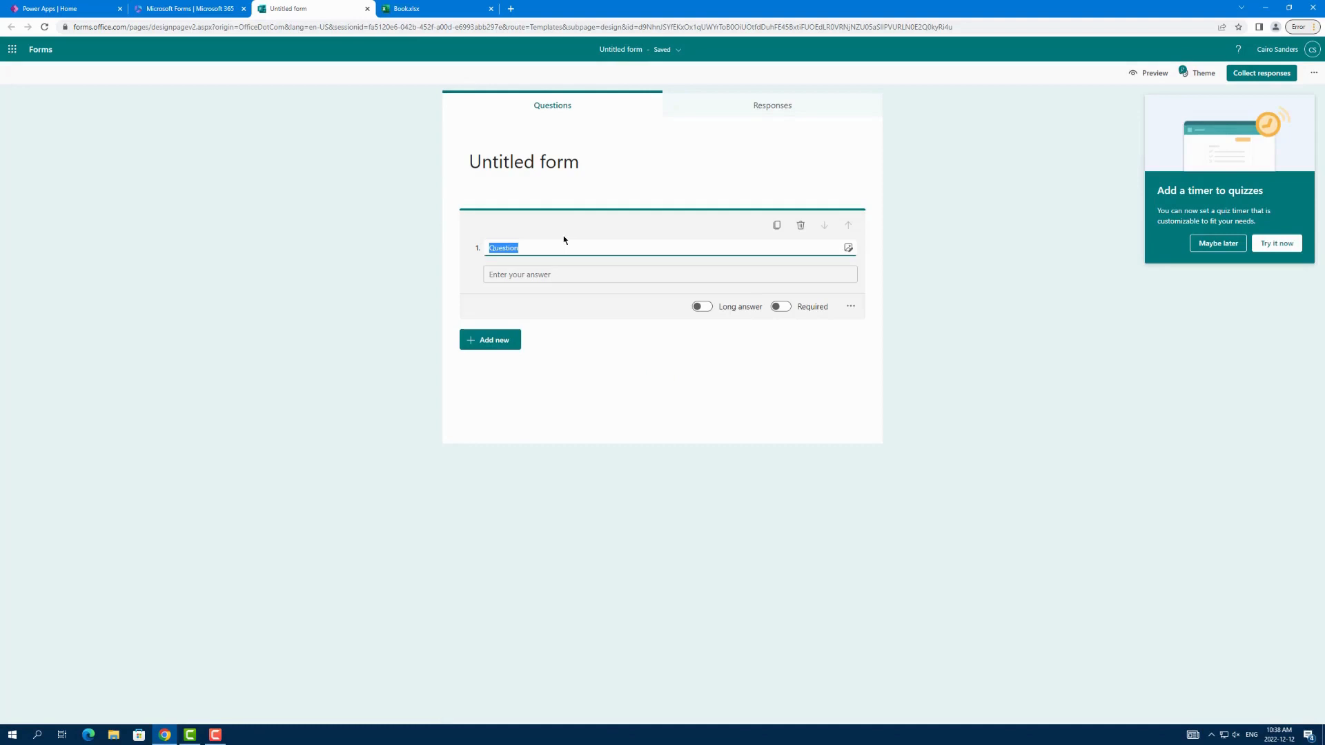
{"action": "type", "text": "What is your name?"}
{"action": "left_click", "coordinate": [779, 306]}
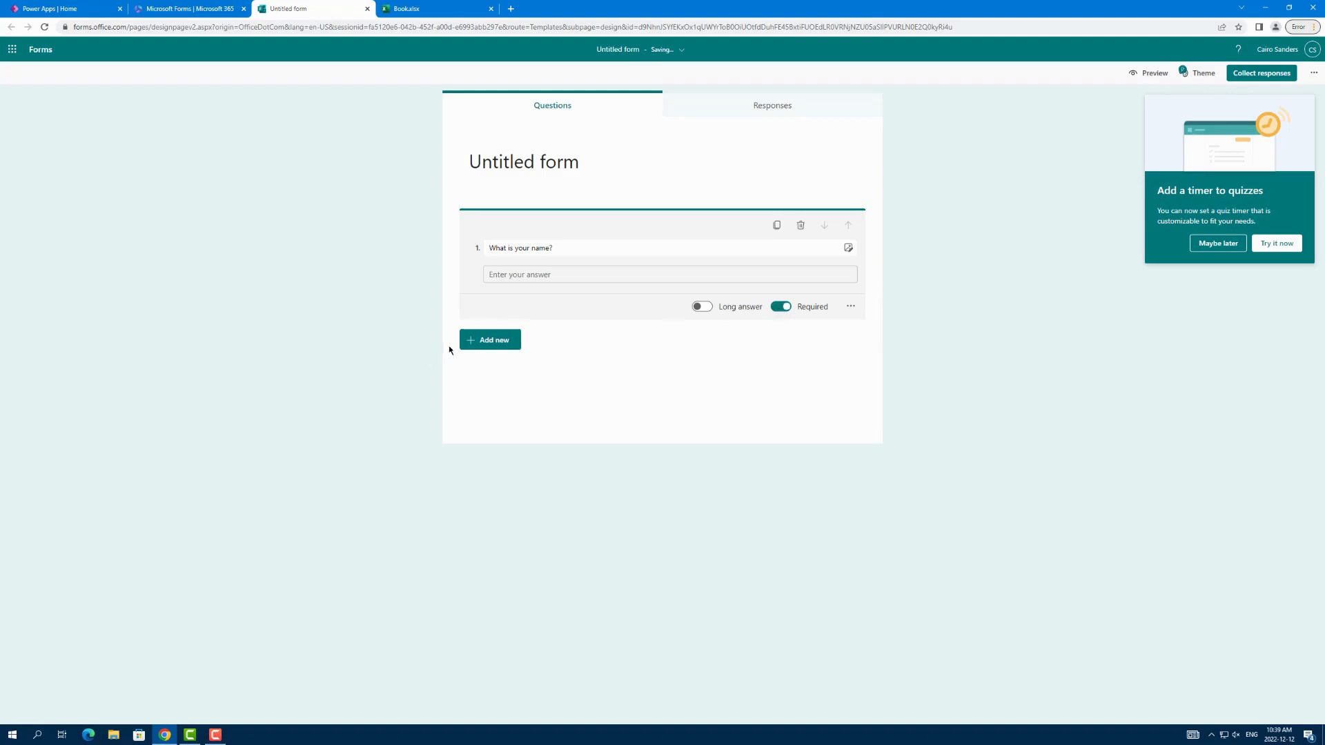
Step: Add a choice question reading "What is your position in the library?"
{"action": "left_click", "coordinate": [498, 341]}
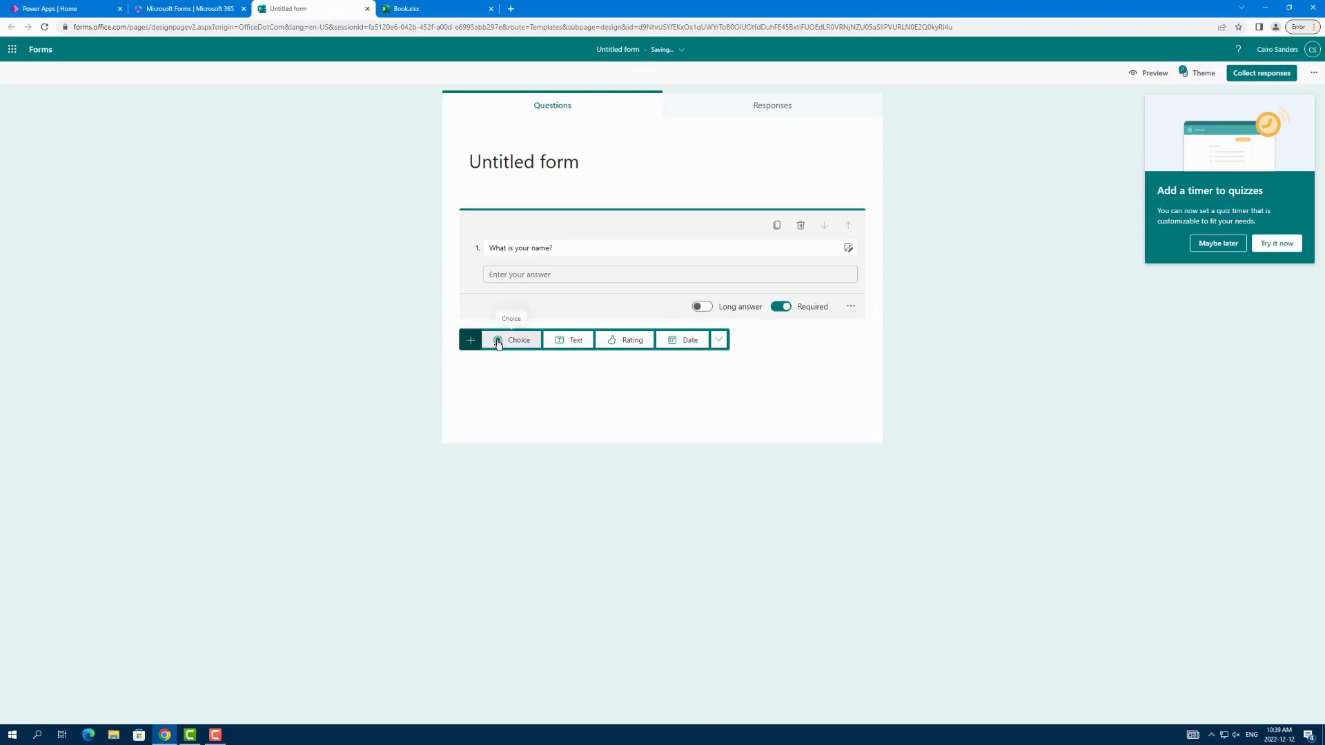
{"action": "left_click", "coordinate": [536, 341]}
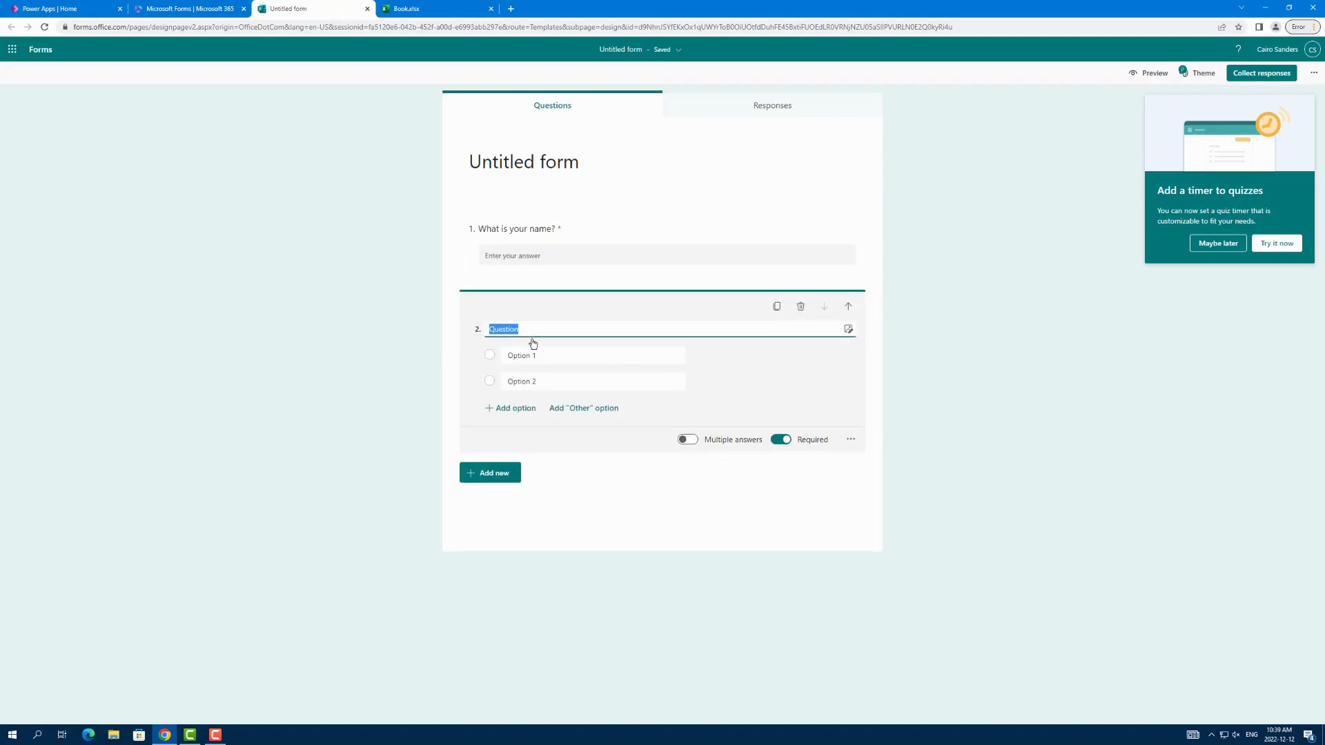
{"action": "type", "text": "What is your position in the library?"}
Step: Enter Librarian, Archivist and Front Desk as the first three options of the library position question
{"action": "left_click", "coordinate": [562, 380]}
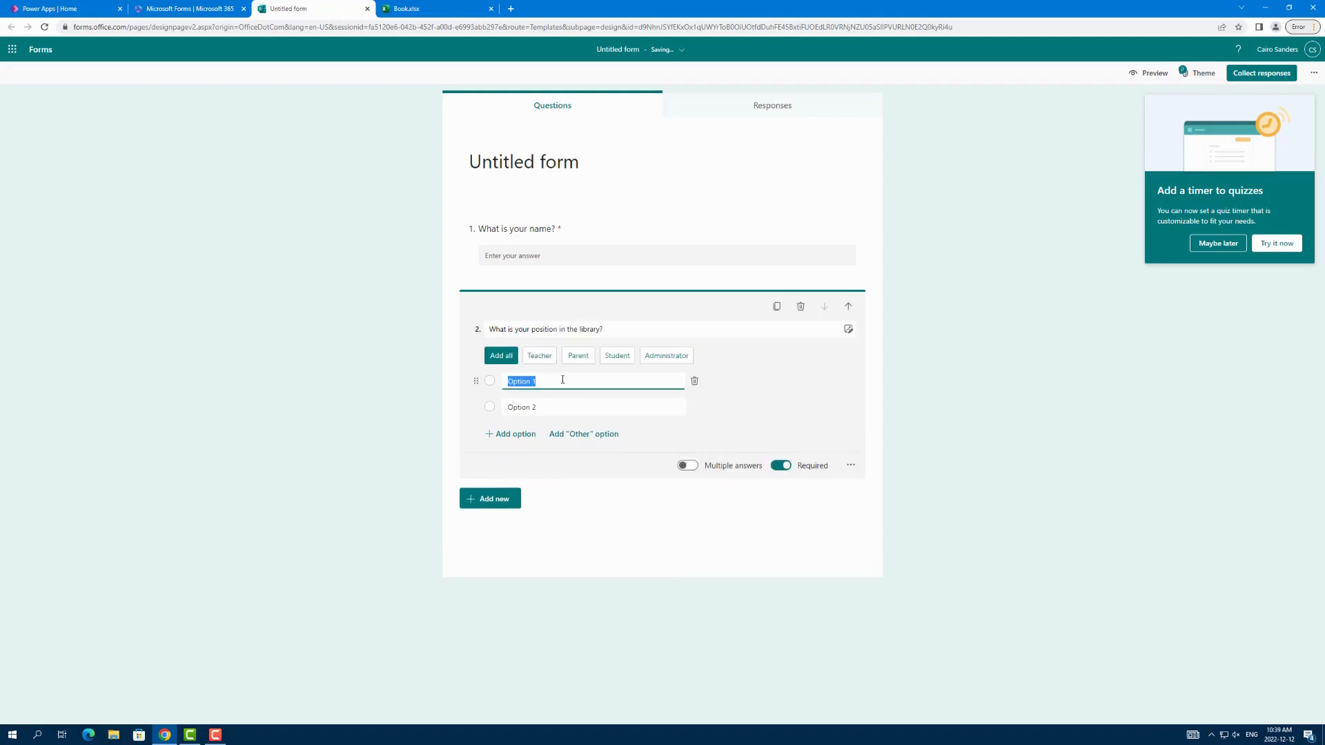
{"action": "type", "text": "Librar"}
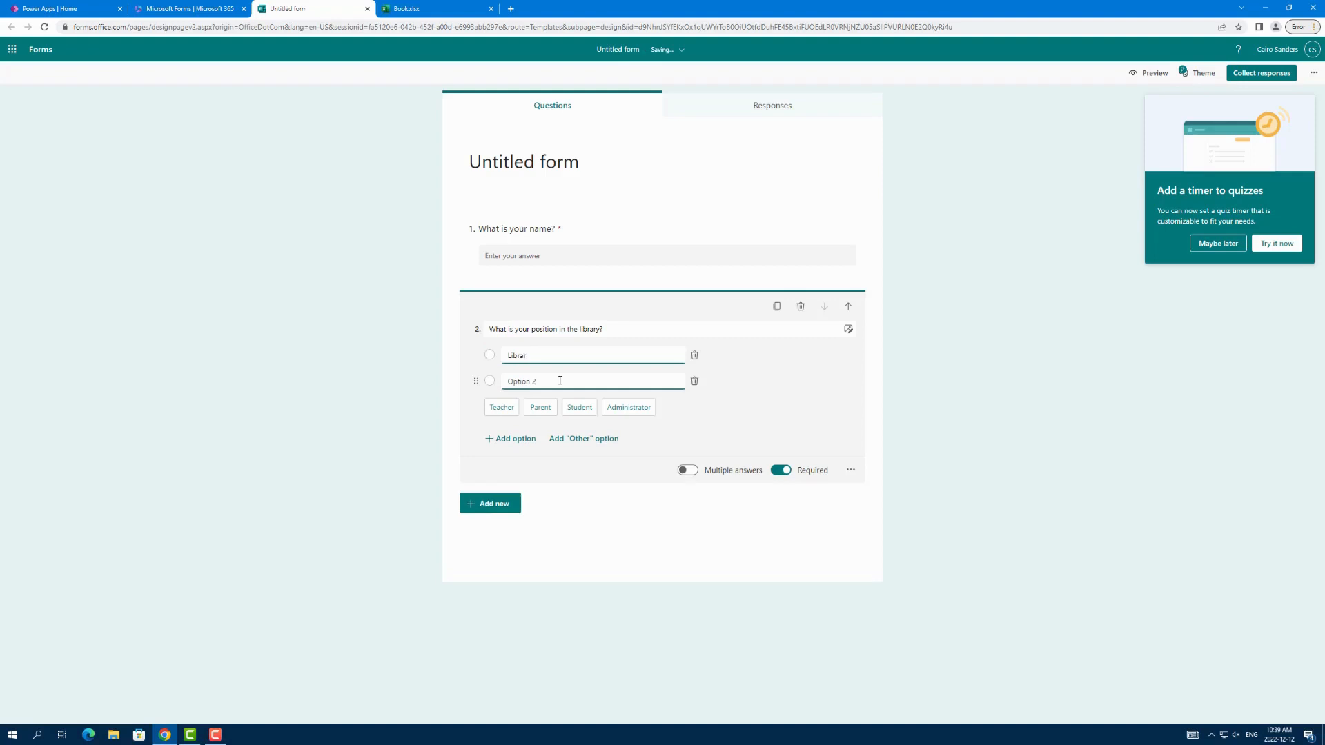
{"action": "type", "text": "ian"}
{"action": "left_click", "coordinate": [560, 381]}
{"action": "type", "text": "Archivist"}
{"action": "left_click", "coordinate": [514, 439]}
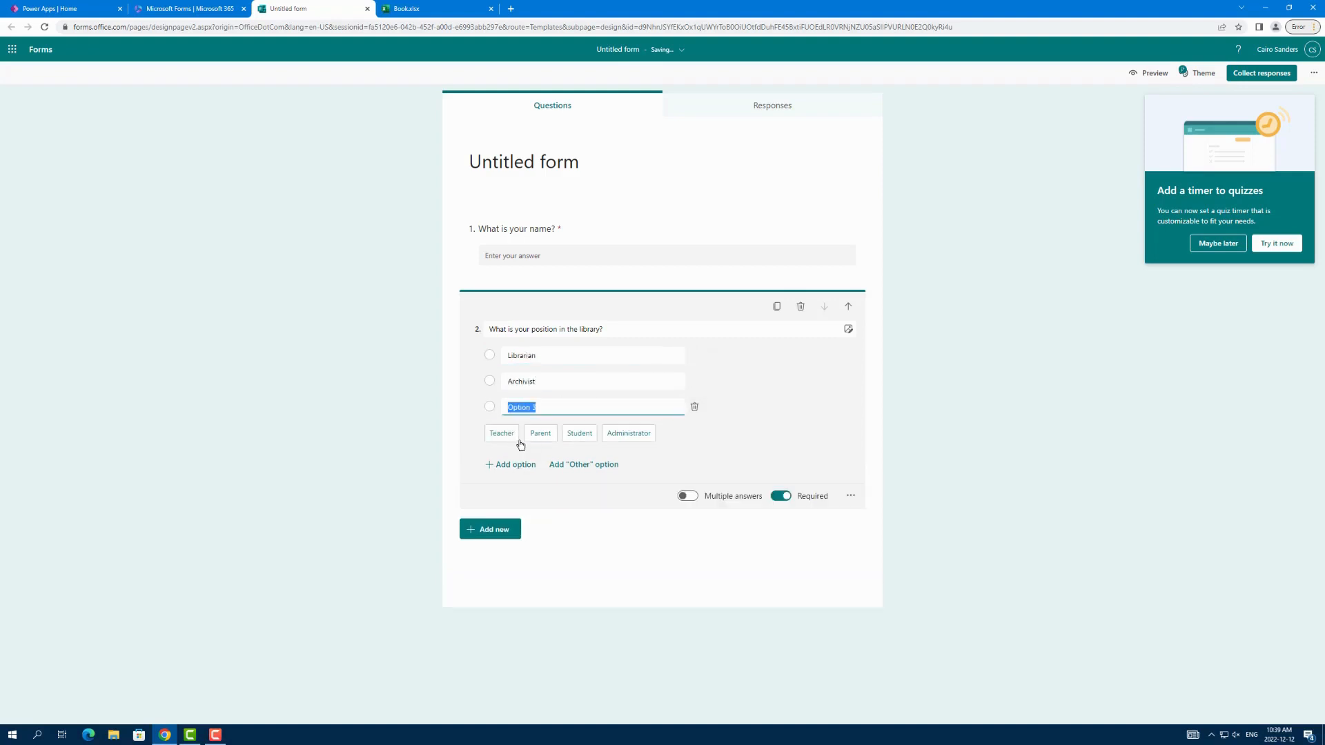
{"action": "type", "text": "Front Desk"}
Step: Add Systems and Analyst as further options of the library position question
{"action": "left_click", "coordinate": [515, 464]}
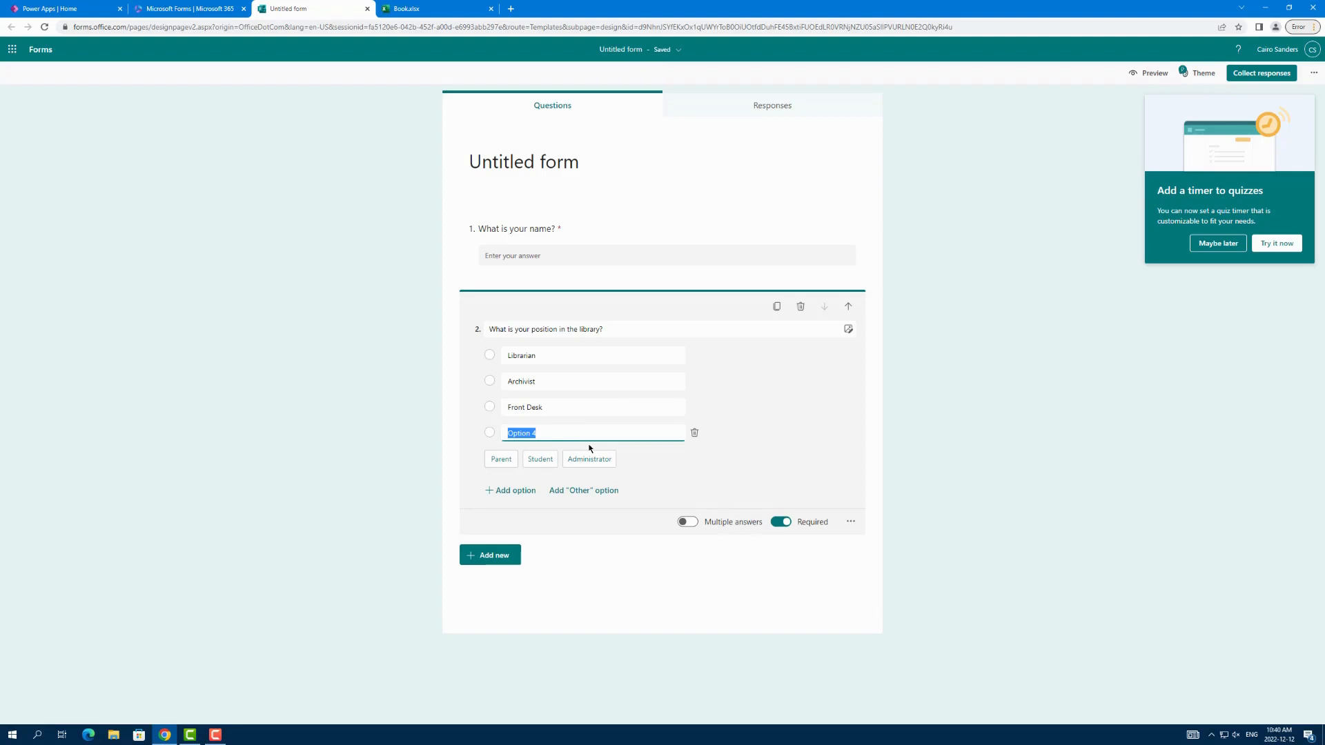
{"action": "type", "text": "Systems"}
{"action": "key", "text": "Return"}
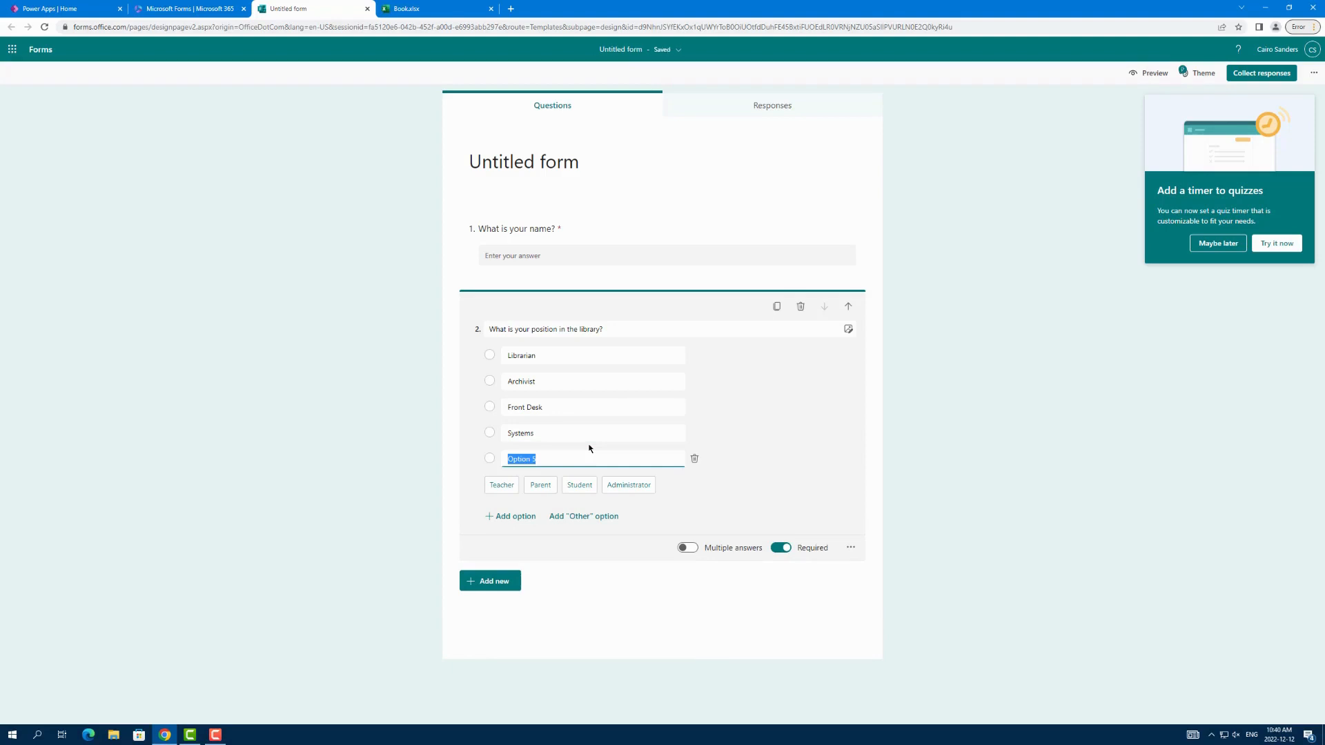
{"action": "type", "text": "Analysts"}
{"action": "key", "text": "Return"}
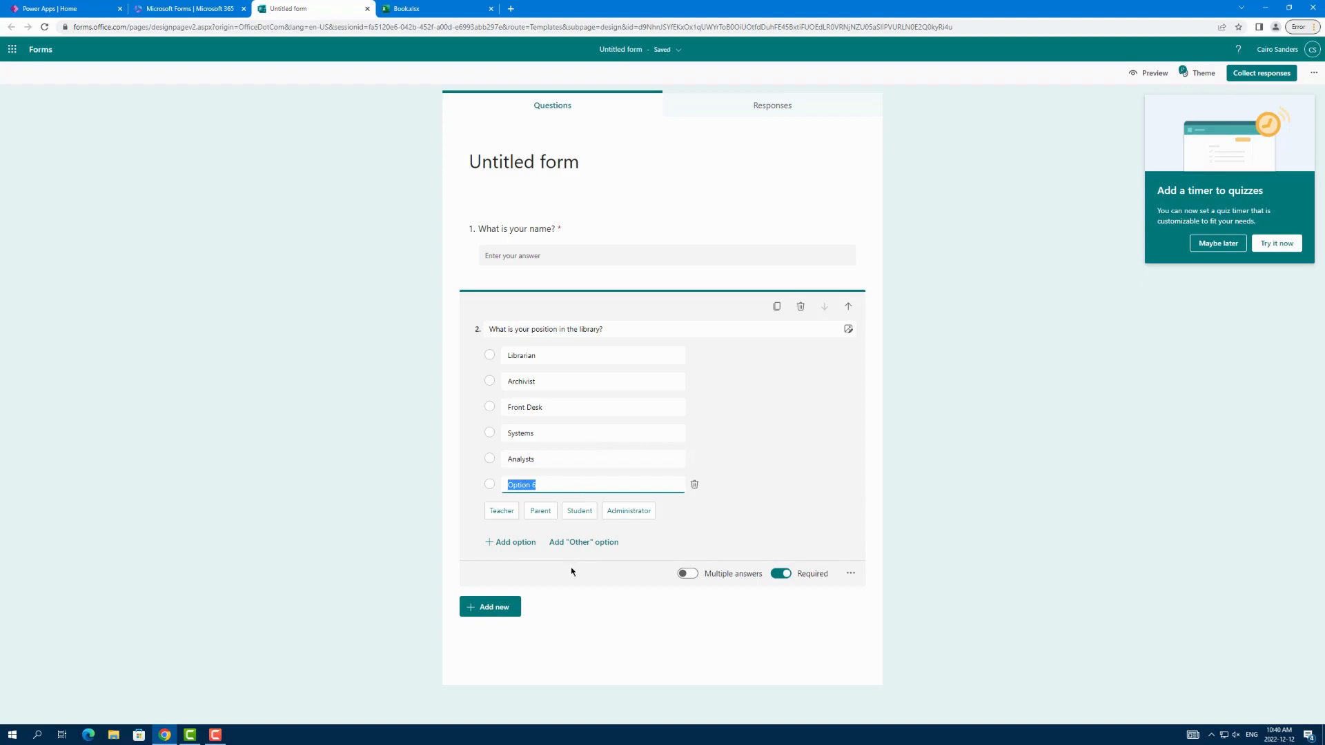
{"action": "left_click", "coordinate": [571, 458]}
{"action": "key", "text": "BackSpace"}
Step: Delete the unused sixth option of the position question and add an "Other" option
{"action": "left_click", "coordinate": [568, 485]}
{"action": "key", "text": "BackSpace"}
{"action": "left_click", "coordinate": [695, 483]}
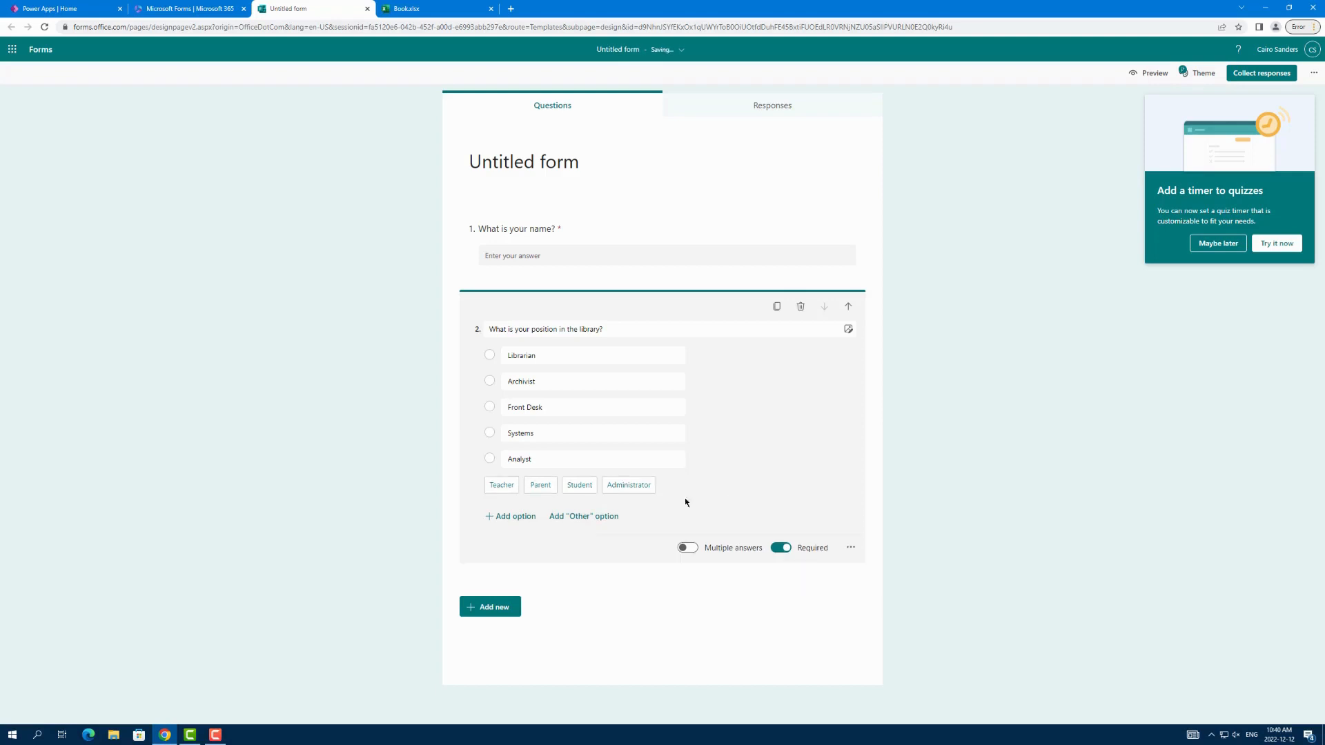
{"action": "left_click", "coordinate": [594, 518]}
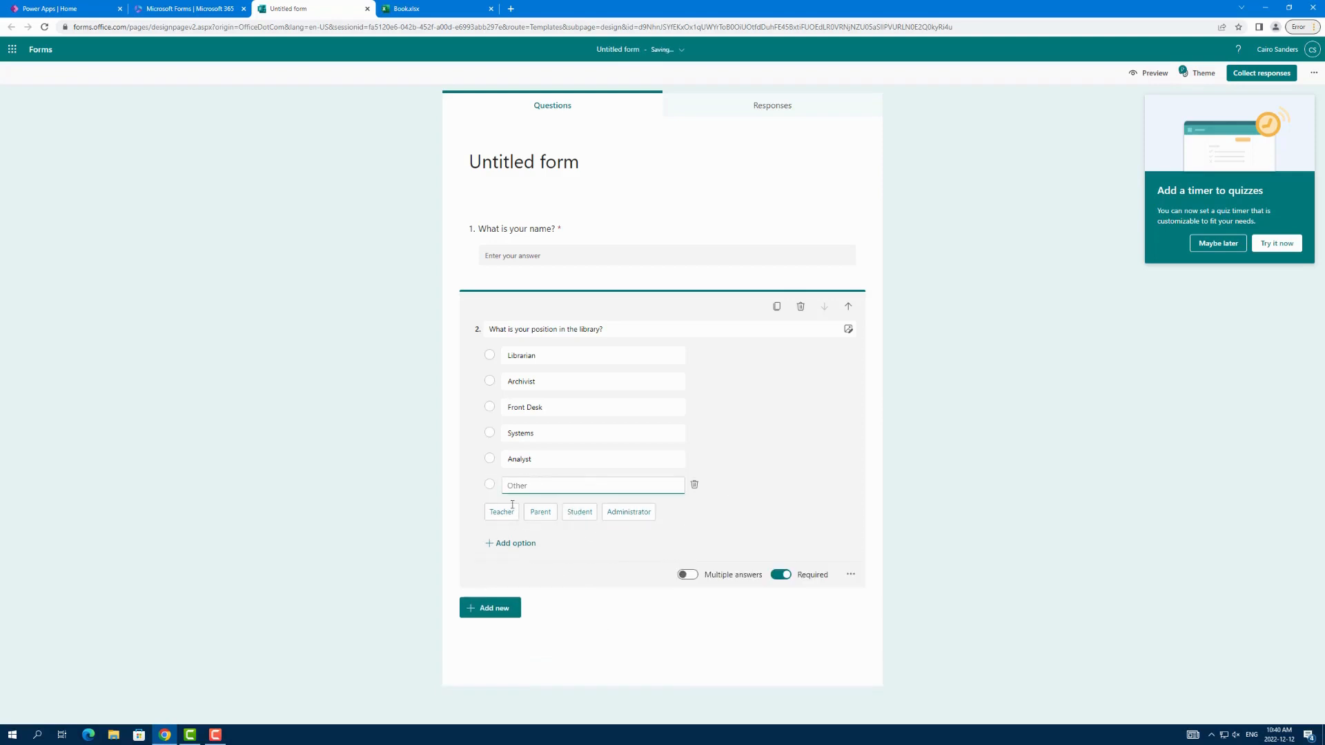
Step: Add a text question reading "How many years have you worked at UVic?"
{"action": "left_click", "coordinate": [506, 611]}
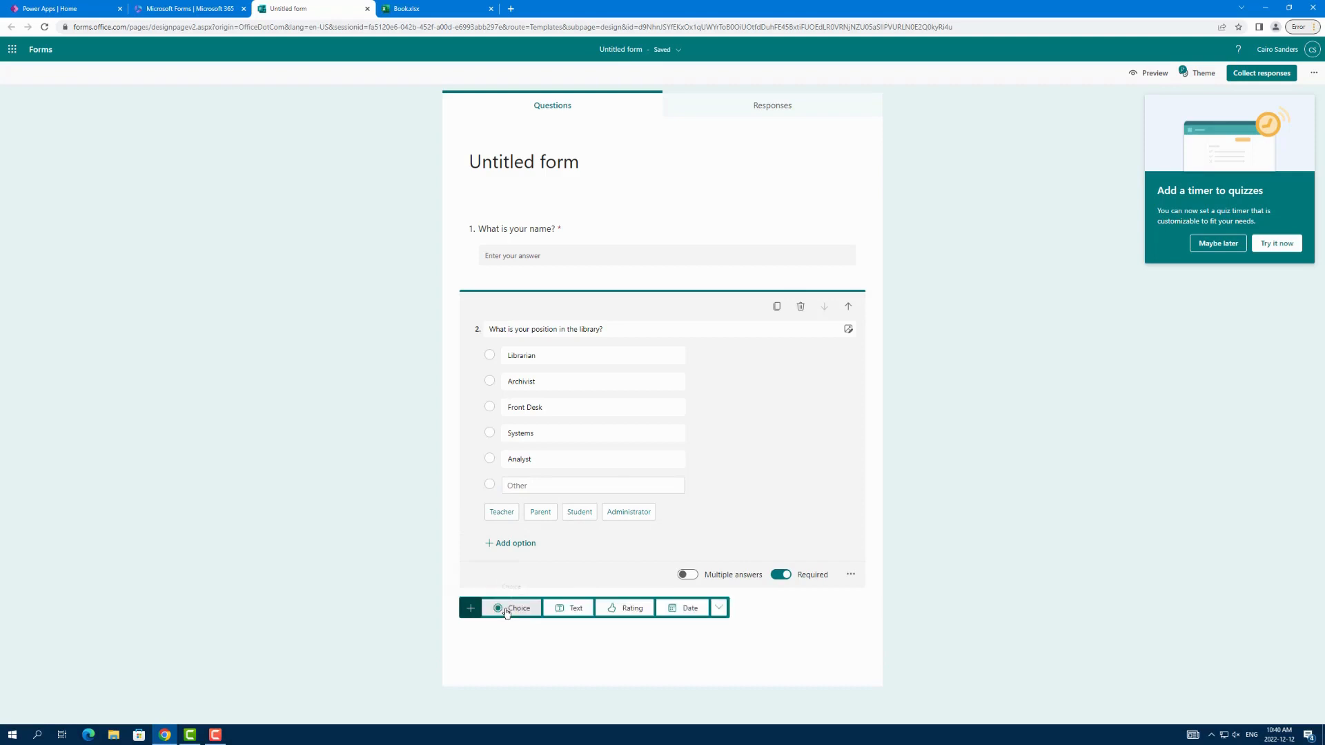
{"action": "left_click", "coordinate": [564, 610]}
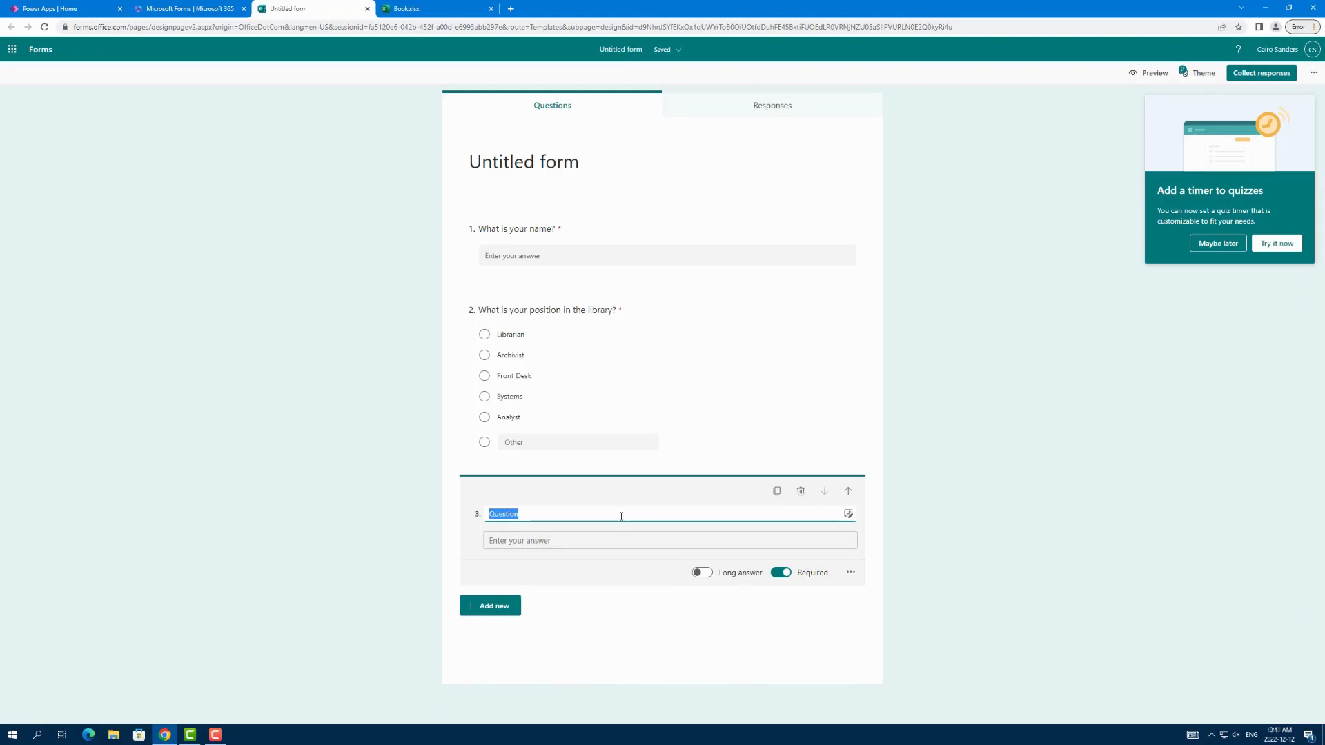
{"action": "type", "text": "Ho"}
{"action": "type", "text": "w many"}
{"action": "type", "text": " years "}
{"action": "type", "text": "have you"}
{"action": "type", "text": " worked in"}
{"action": "type", "text": "at UVic?"}
Step: Restrict the answer of the years-worked question to a Number and review the other restriction types
{"action": "left_click", "coordinate": [850, 572]}
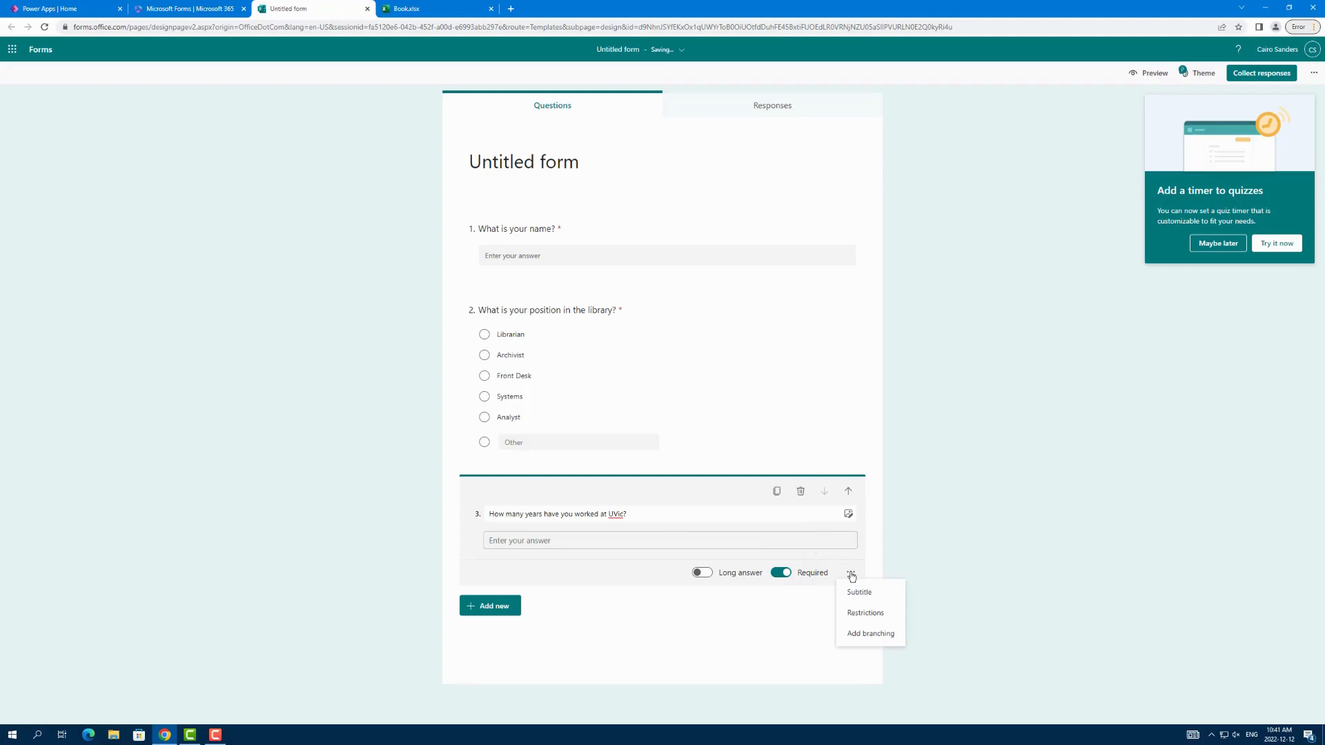
{"action": "left_click", "coordinate": [873, 616]}
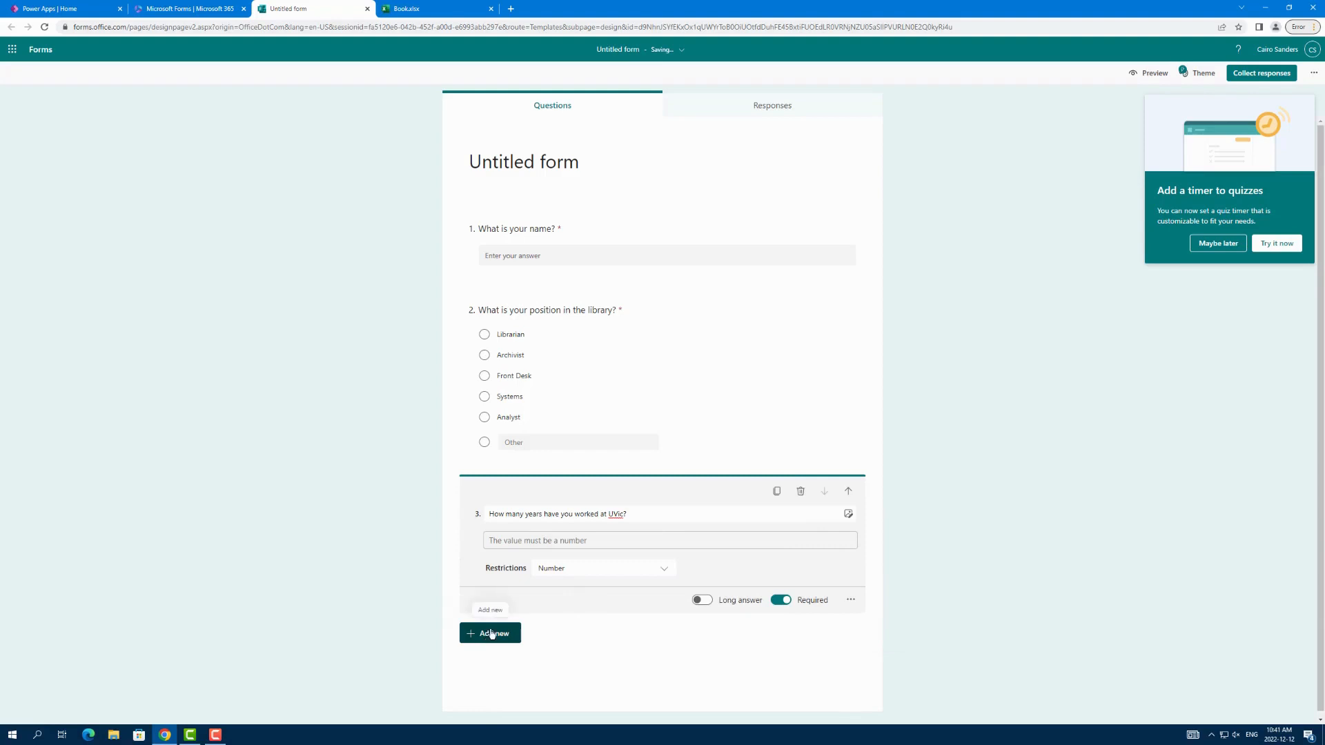
{"action": "left_click", "coordinate": [563, 569]}
{"action": "scroll", "coordinate": [578, 629], "scroll_direction": "down", "scroll_amount": 2}
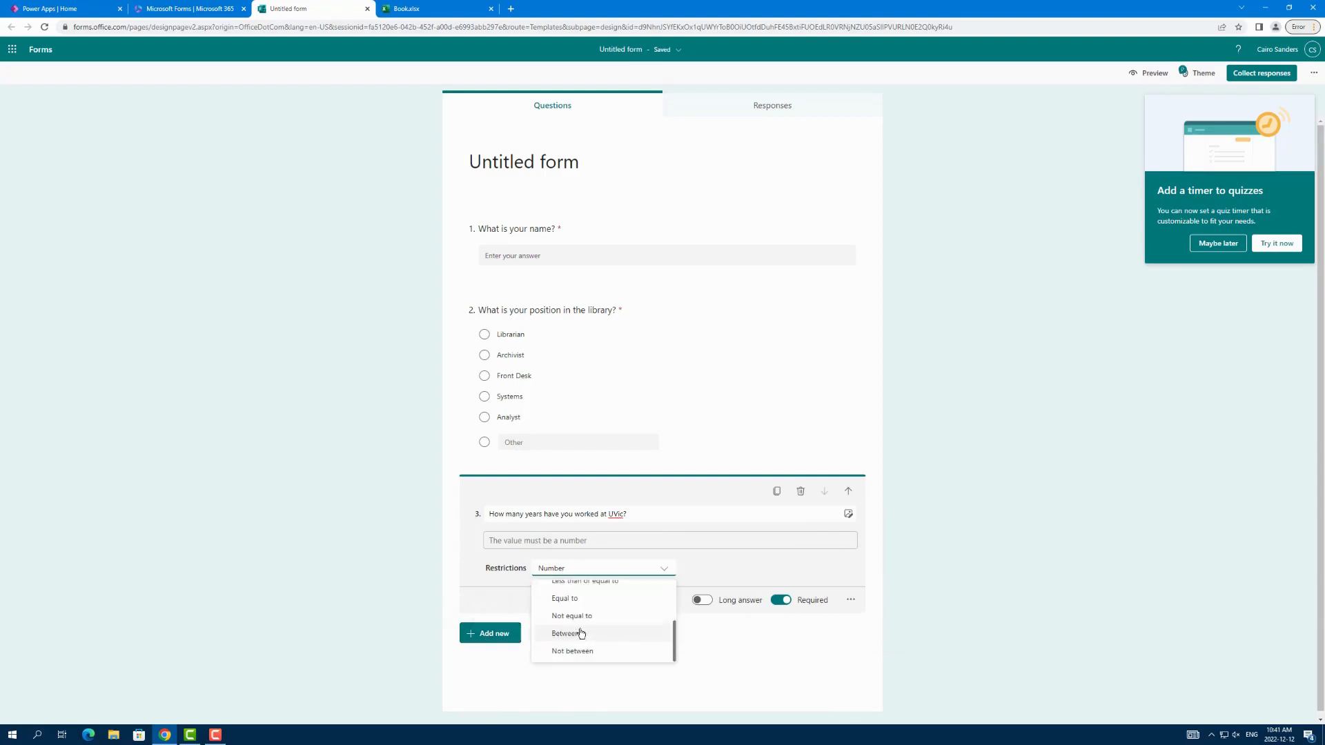
{"action": "scroll", "coordinate": [581, 633], "scroll_direction": "up", "scroll_amount": 2}
{"action": "left_click", "coordinate": [465, 590]}
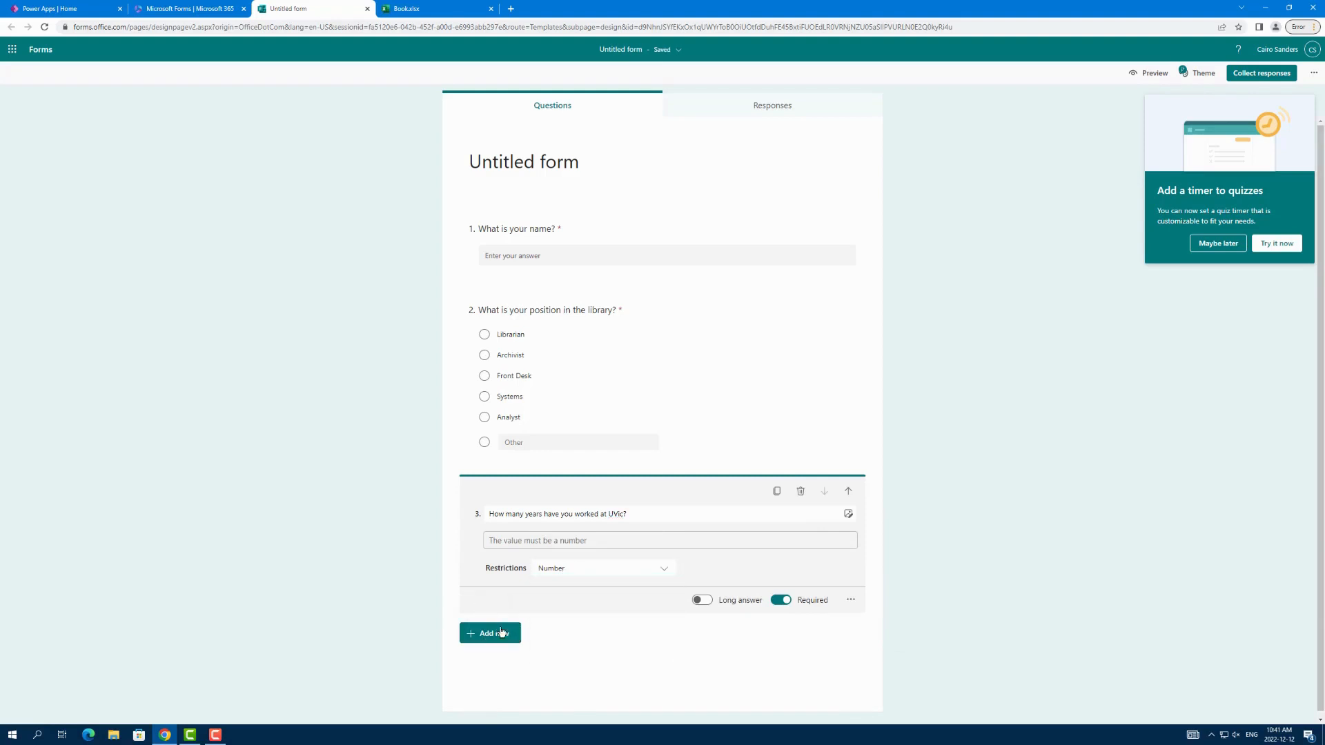
Step: Add a date question reading "What day did you start working at Uvic?"
{"action": "left_click", "coordinate": [500, 641]}
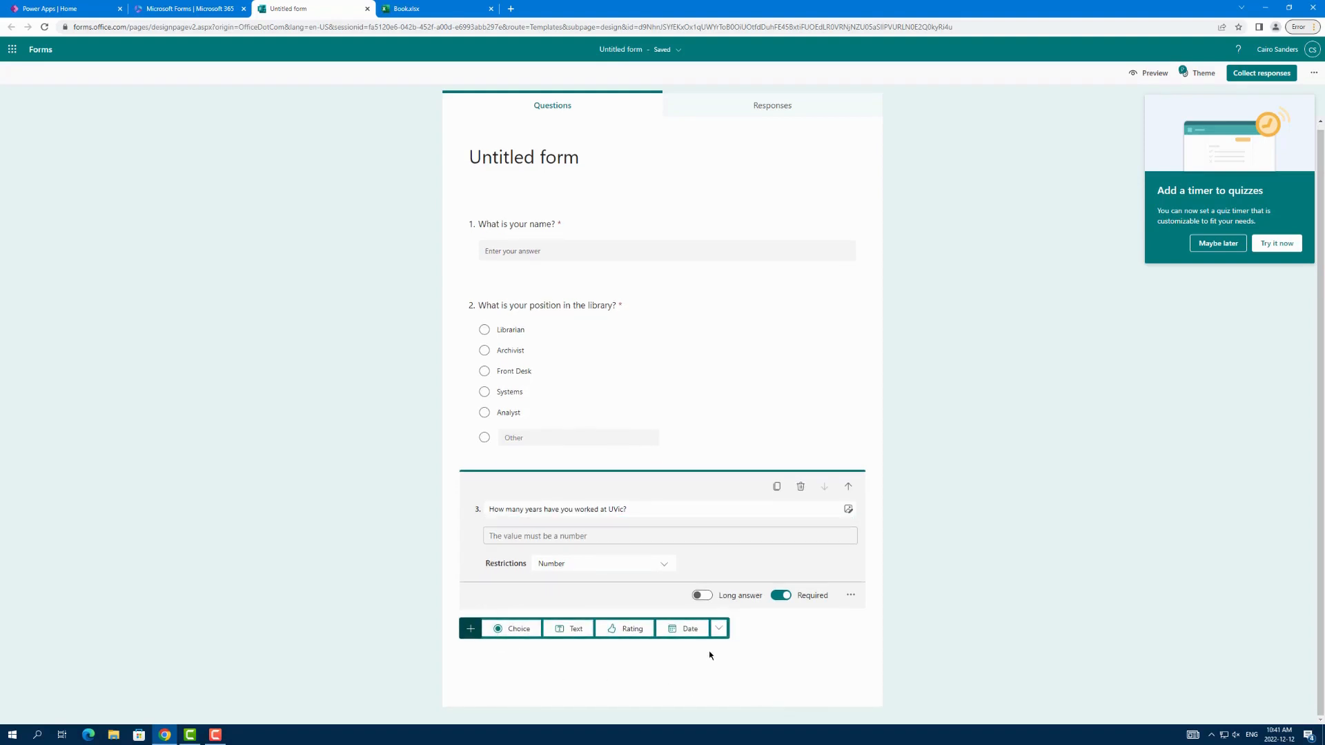
{"action": "left_click", "coordinate": [686, 629]}
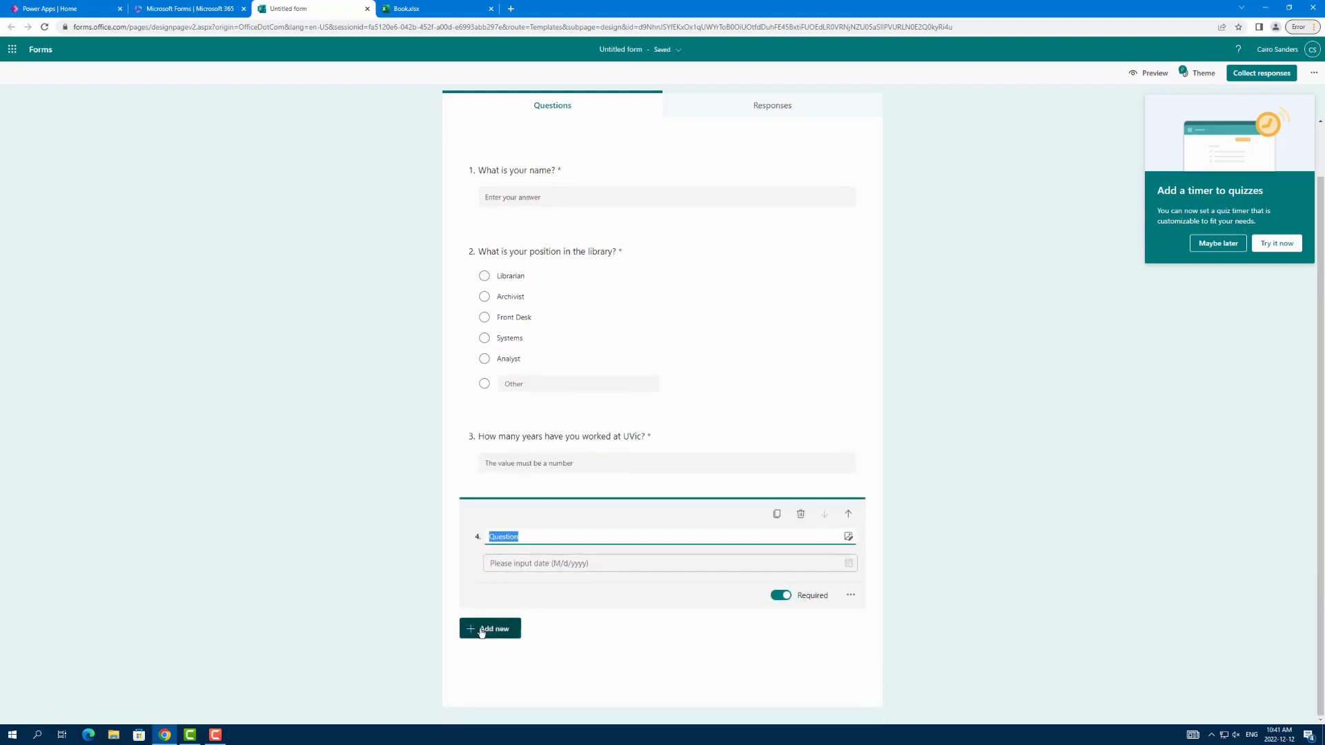
{"action": "type", "text": "What day did"}
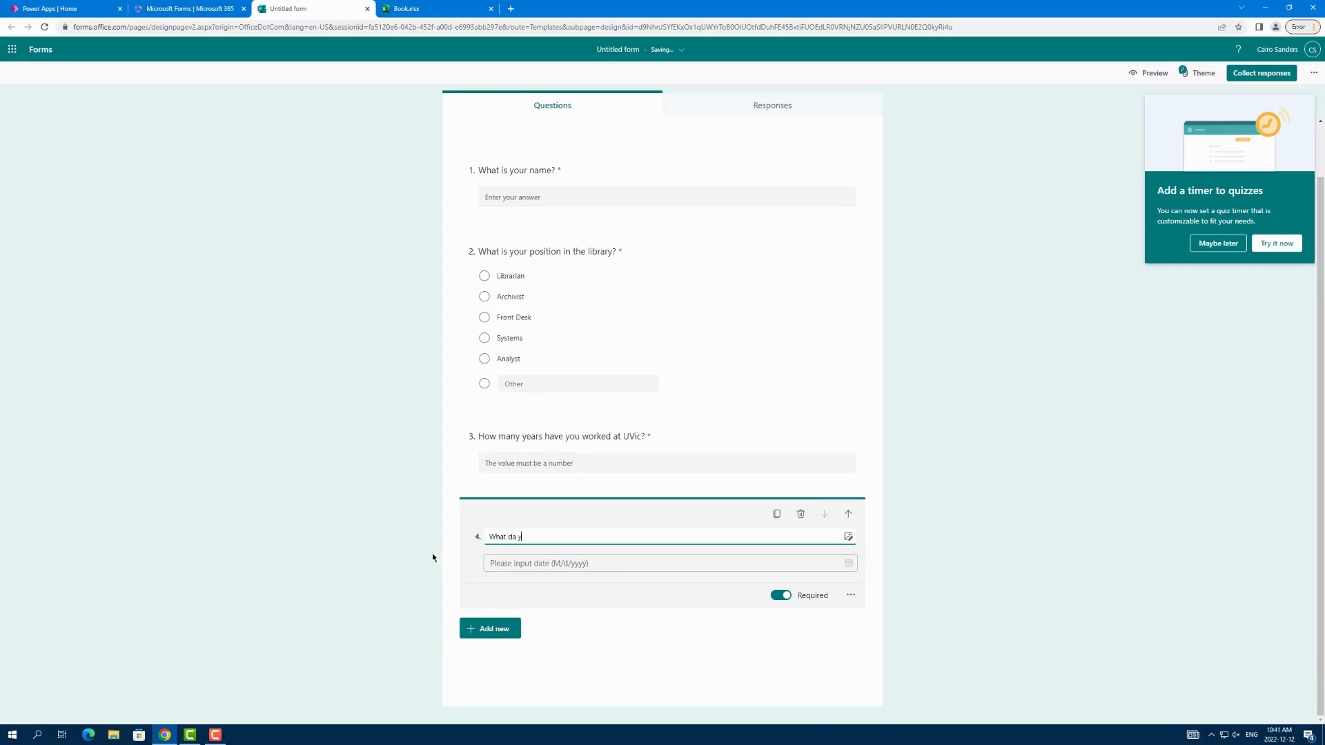
{"action": "type", "text": " you start working at Uvic?"}
Step: Add a choice question reading "If you were one of the following animals, which animal would you be?"
{"action": "left_click", "coordinate": [486, 629]}
{"action": "left_click", "coordinate": [487, 629]}
{"action": "type", "text": "If you"}
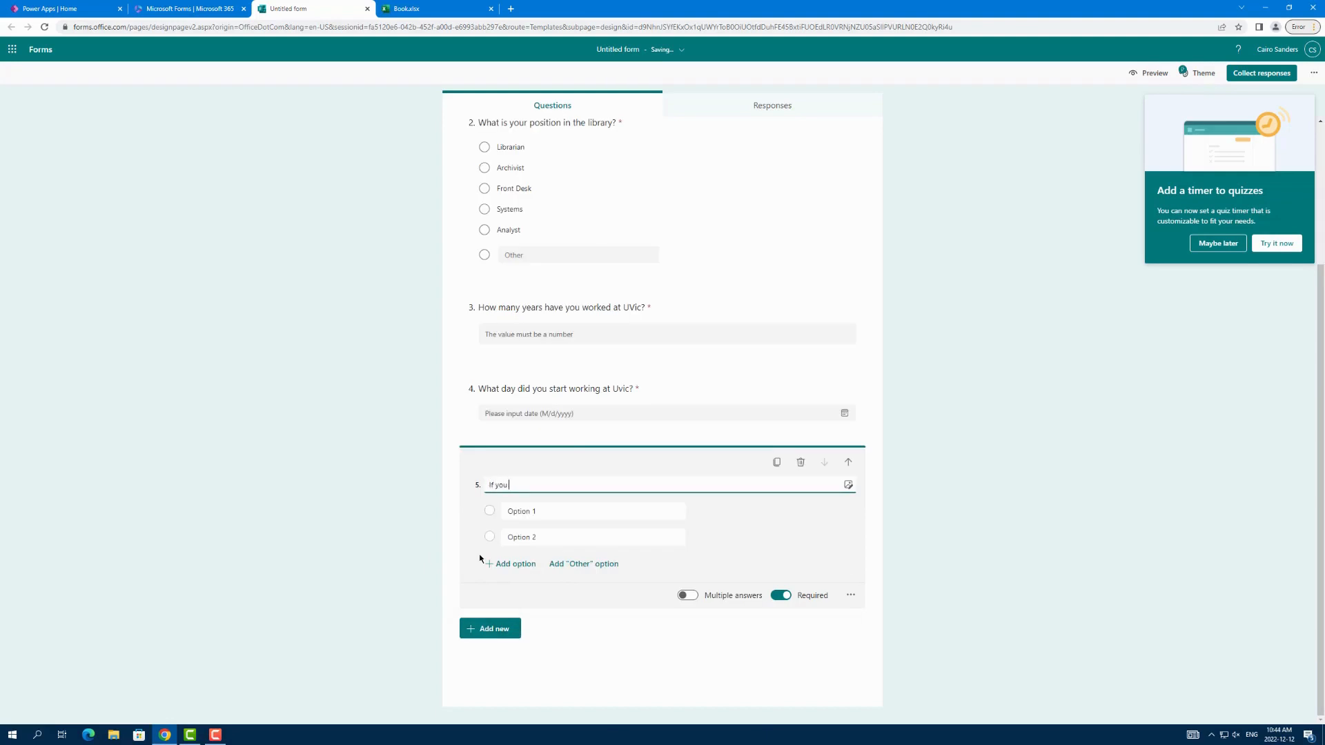
{"action": "type", "text": " were one of the following animals, which animal would you be?"}
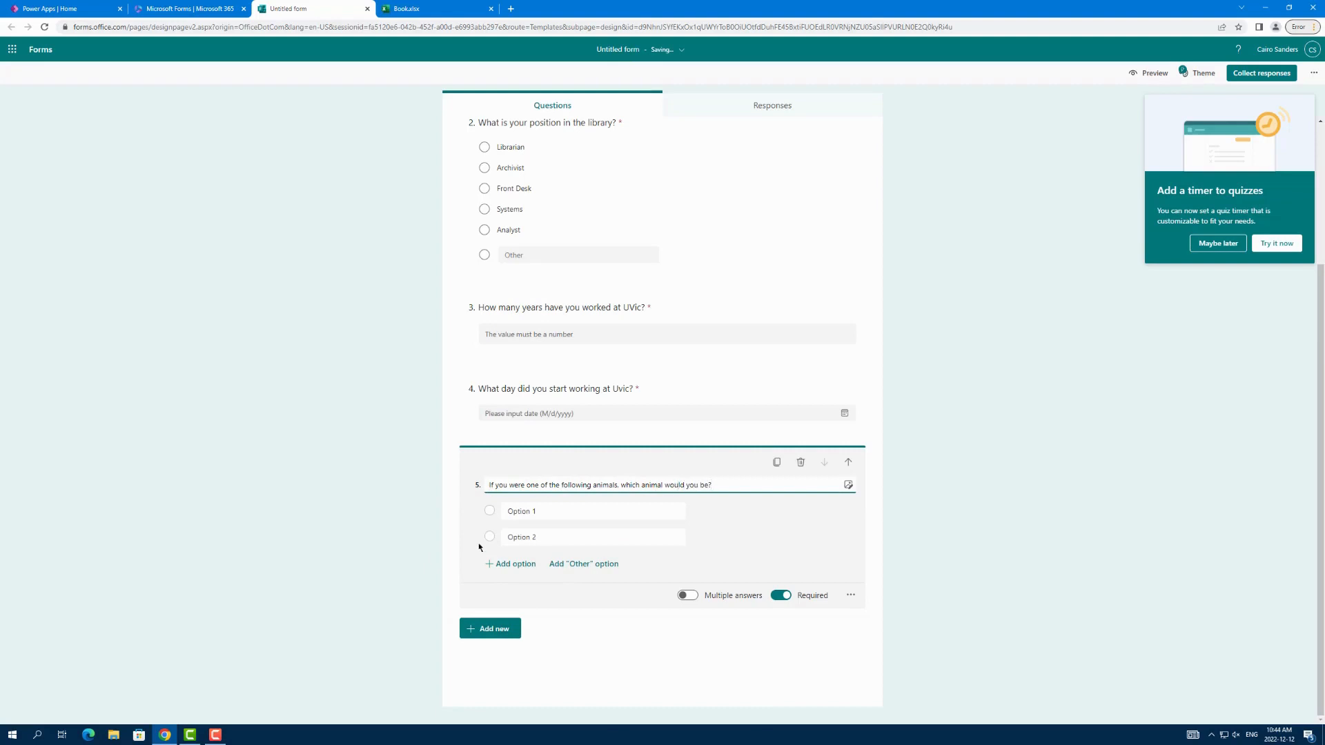
Step: Enter Cat, Dog and Panda as the first three options of the animal question
{"action": "left_click", "coordinate": [585, 520]}
{"action": "type", "text": "Cat"}
{"action": "key", "text": "Return"}
{"action": "type", "text": "D"}
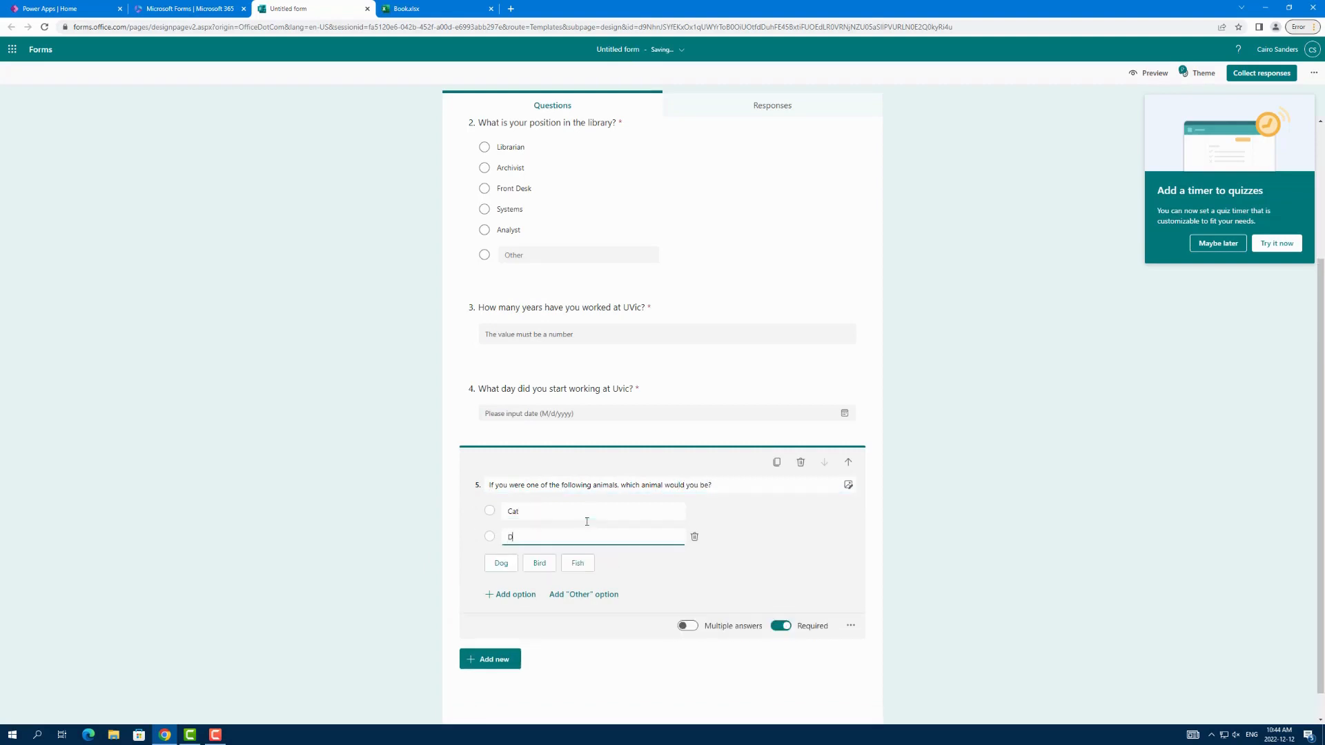
{"action": "type", "text": "og"}
{"action": "key", "text": "Return"}
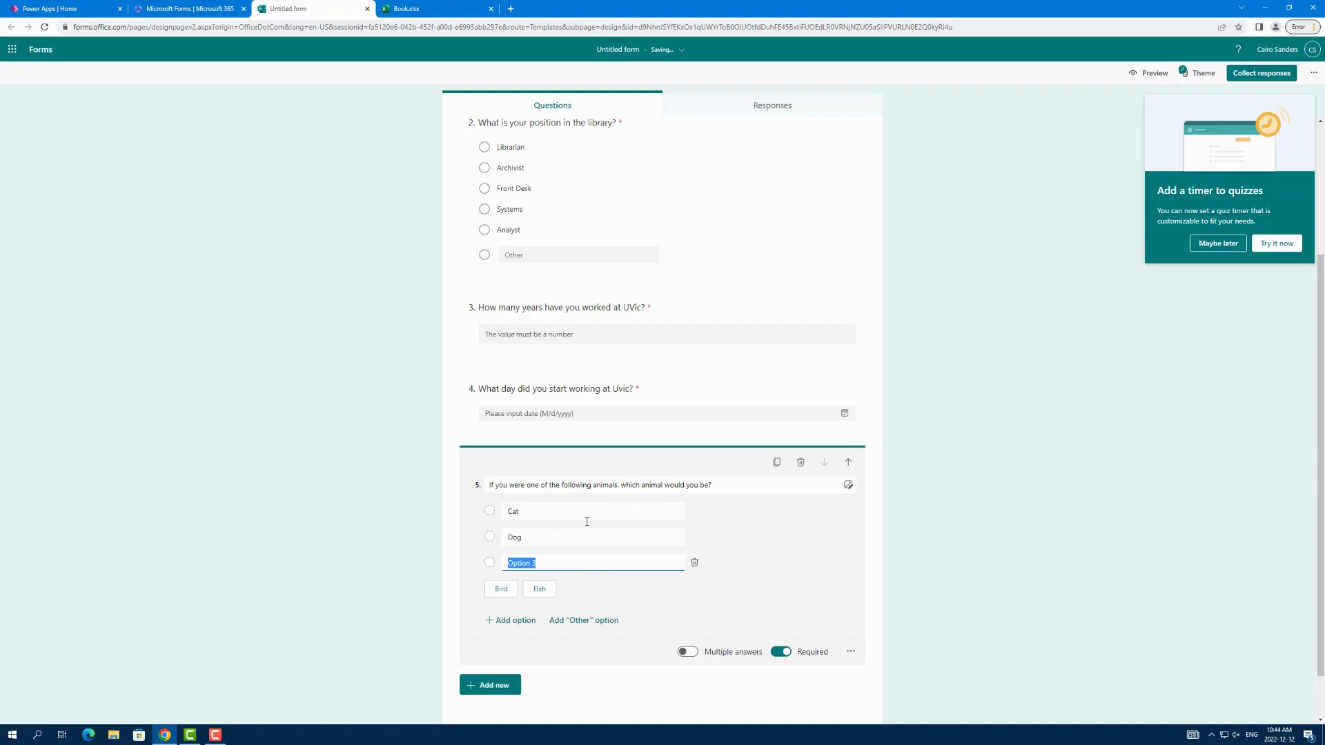
{"action": "type", "text": "Panda"}
{"action": "key", "text": "Return"}
Step: Add fish, Chicken and Pig as the remaining options of the animal question
{"action": "type", "text": "F"}
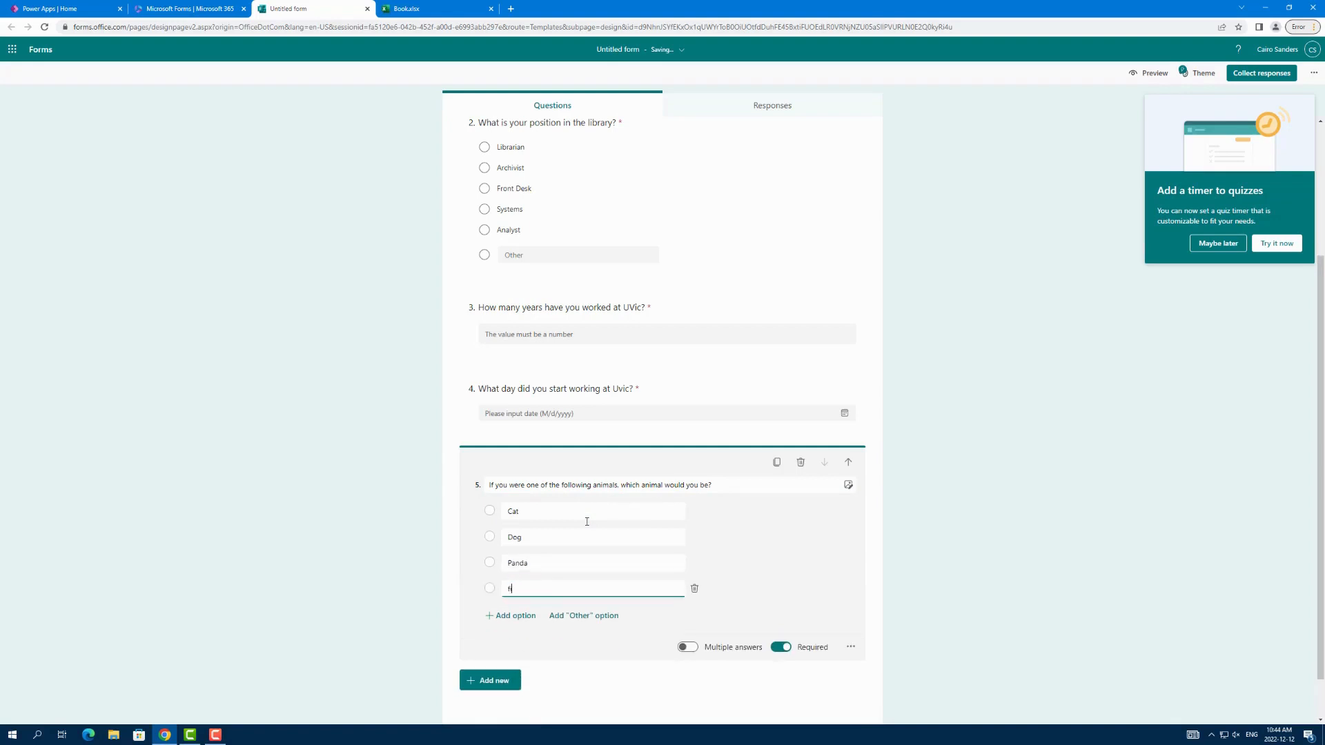
{"action": "type", "text": "ish"}
{"action": "key", "text": "Return"}
{"action": "type", "text": "Chicken"}
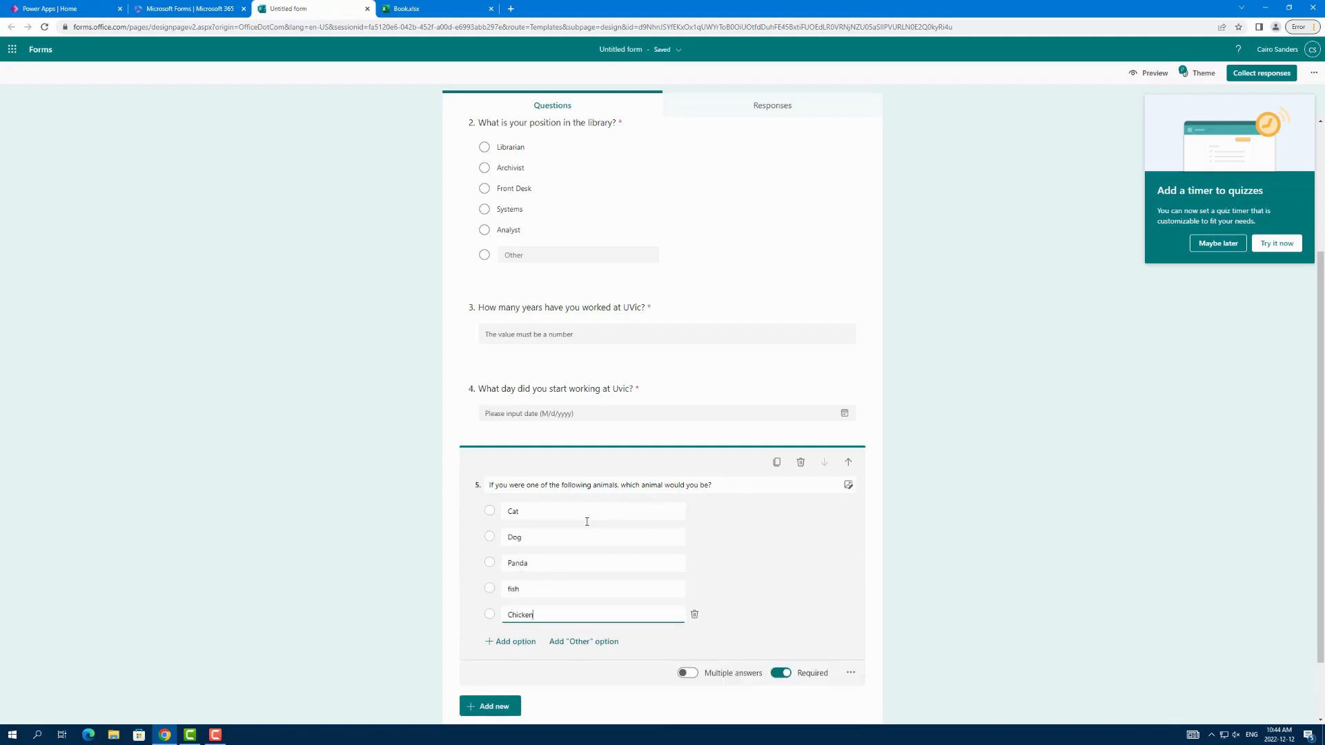
{"action": "key", "text": "Return"}
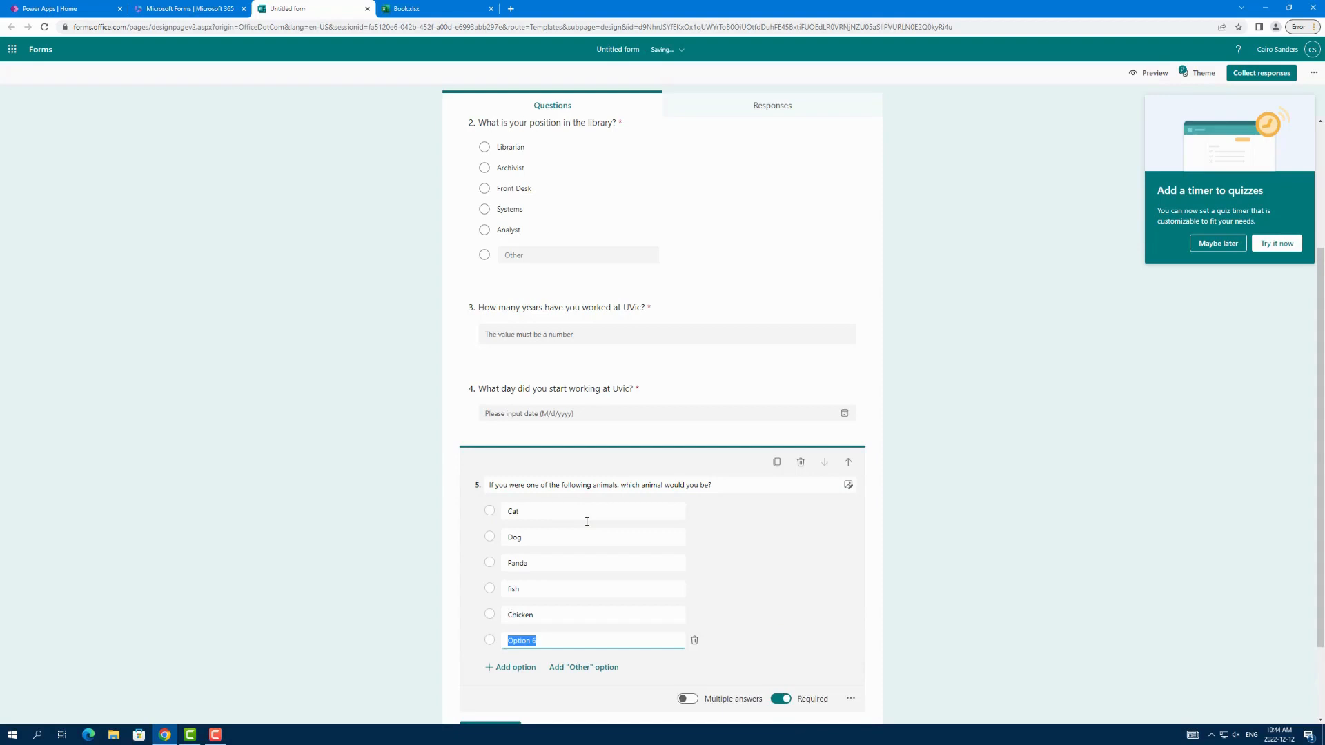
{"action": "type", "text": "Pig"}
Step: Title the form "Example Form To Show How Microsoft flow works", correcting the spelling of the product name
{"action": "scroll", "coordinate": [586, 521], "scroll_direction": "down", "scroll_amount": 2}
{"action": "scroll", "coordinate": [503, 644], "scroll_direction": "up", "scroll_amount": 5}
{"action": "left_click", "coordinate": [646, 159]}
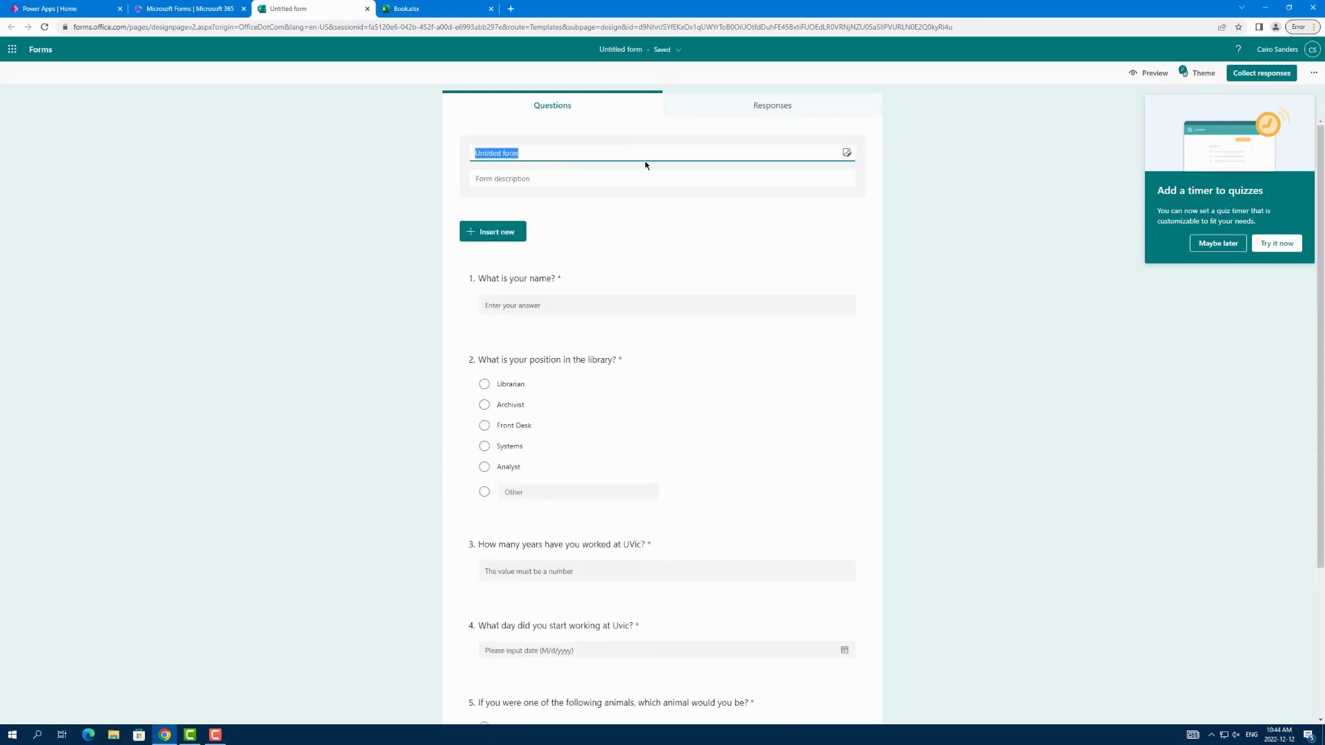
{"action": "type", "text": "Example Form To"}
{"action": "type", "text": " Show"}
{"action": "type", "text": " How Micro"}
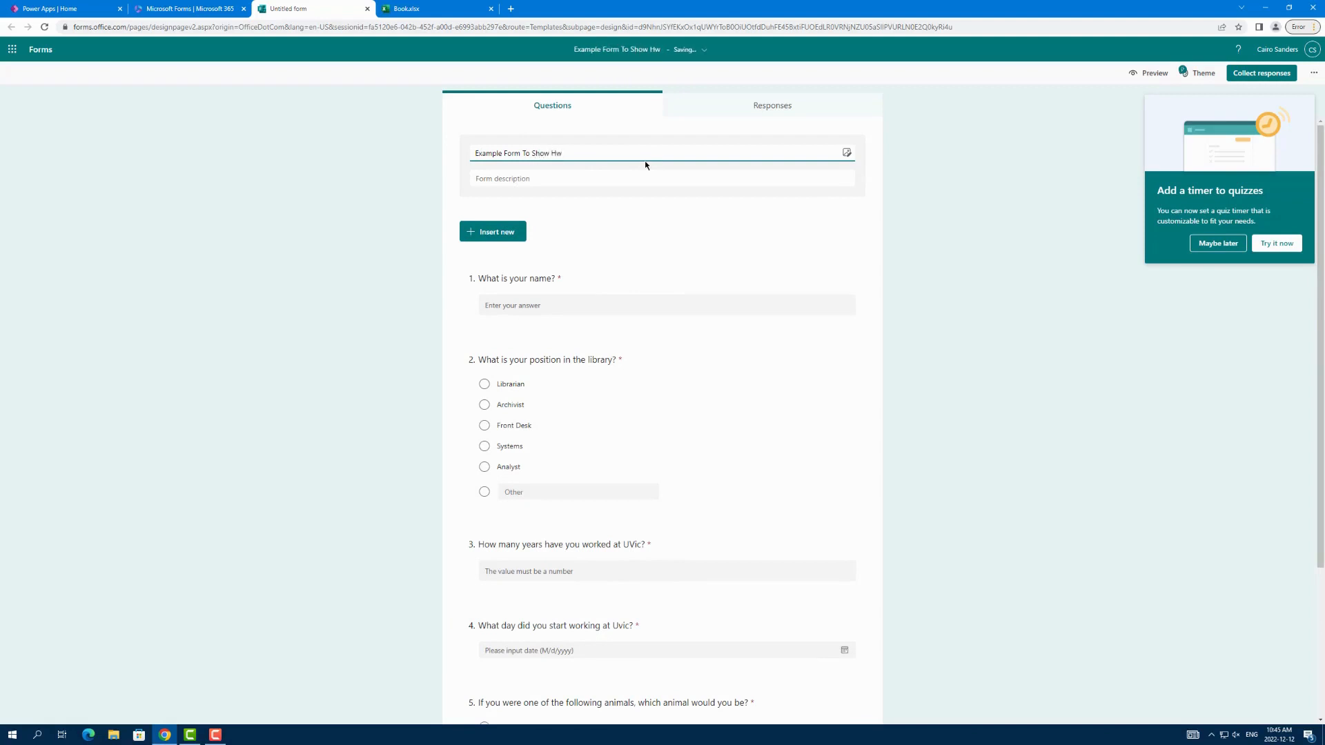
{"action": "type", "text": "softflow works"}
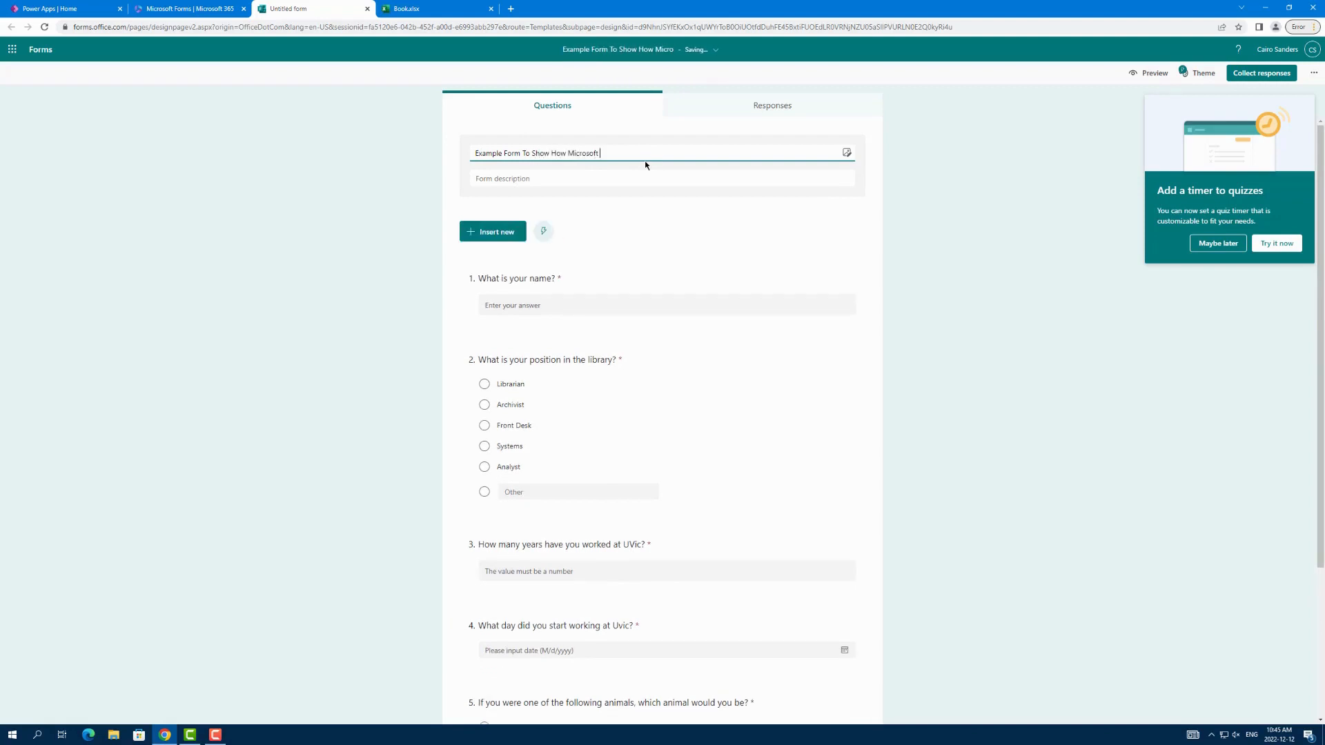
{"action": "left_click", "coordinate": [600, 151]}
{"action": "left_click", "coordinate": [648, 240]}
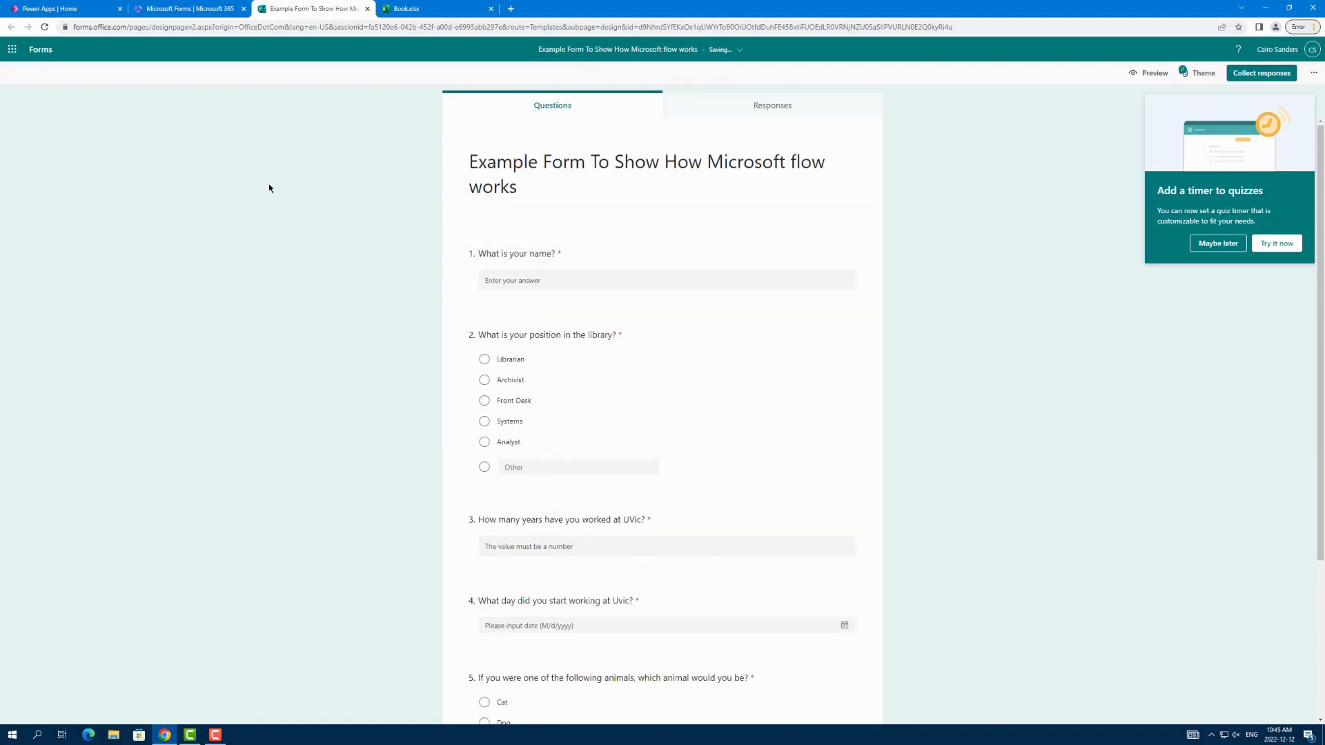
Step: Switch to the Book.xlsx workbook in Excel to view its empty sheet
{"action": "left_click", "coordinate": [418, 8]}
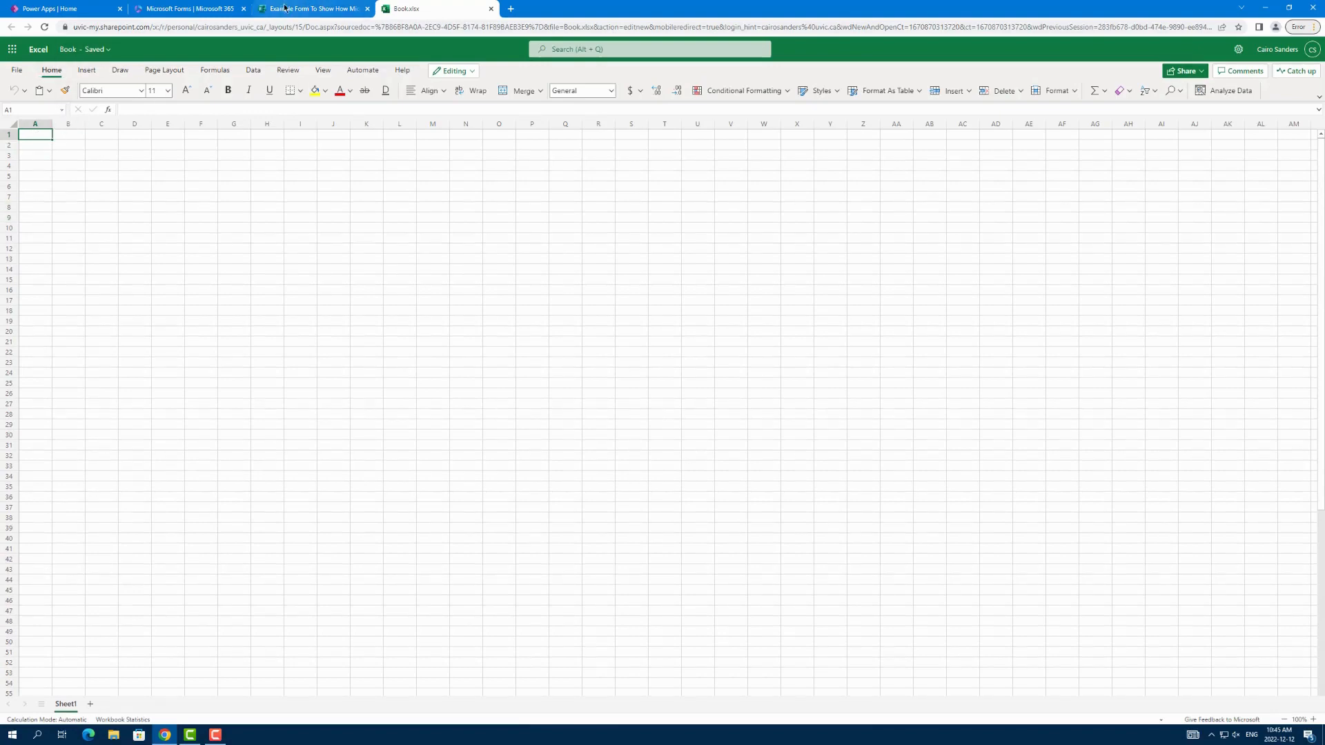
Step: Close the example form's browser tab and enter the headers Name and Position in cells A1 and B1 of the workbook
{"action": "left_click", "coordinate": [310, 8]}
{"action": "left_click", "coordinate": [367, 8]}
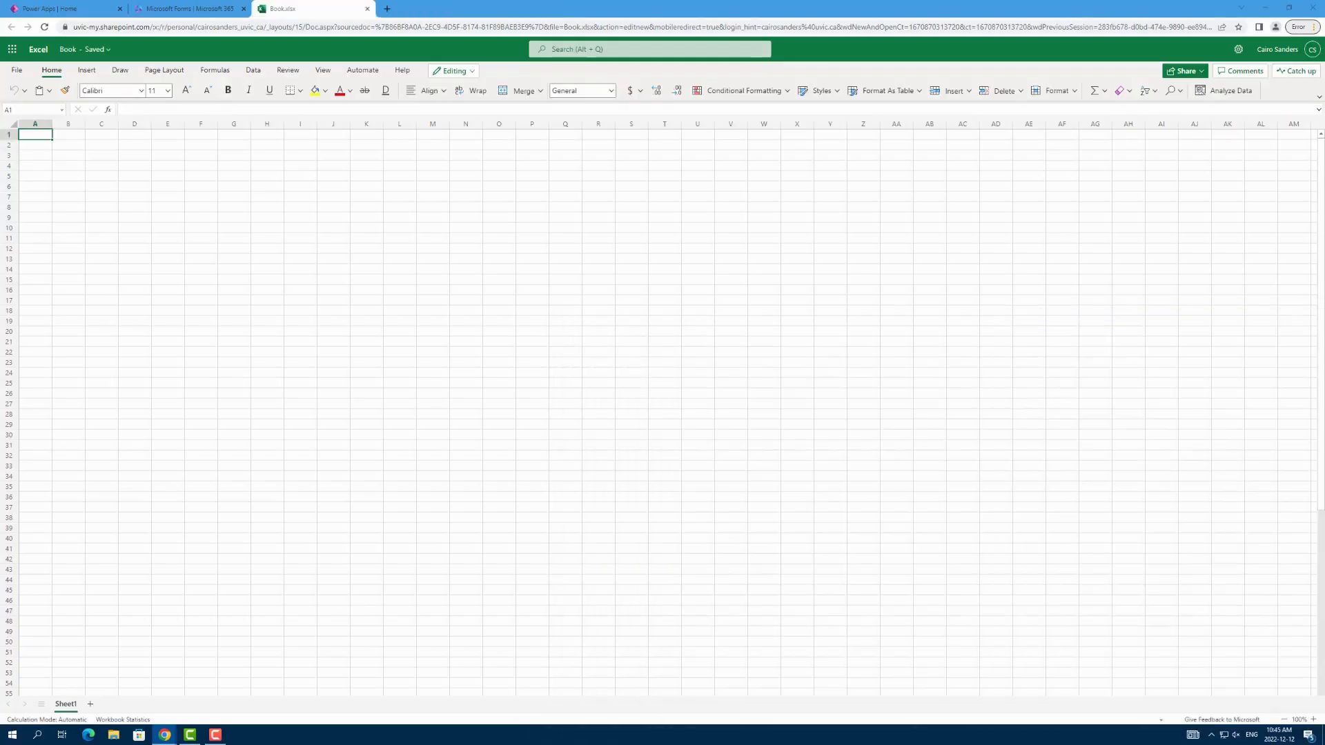
{"action": "double_click", "coordinate": [37, 135]}
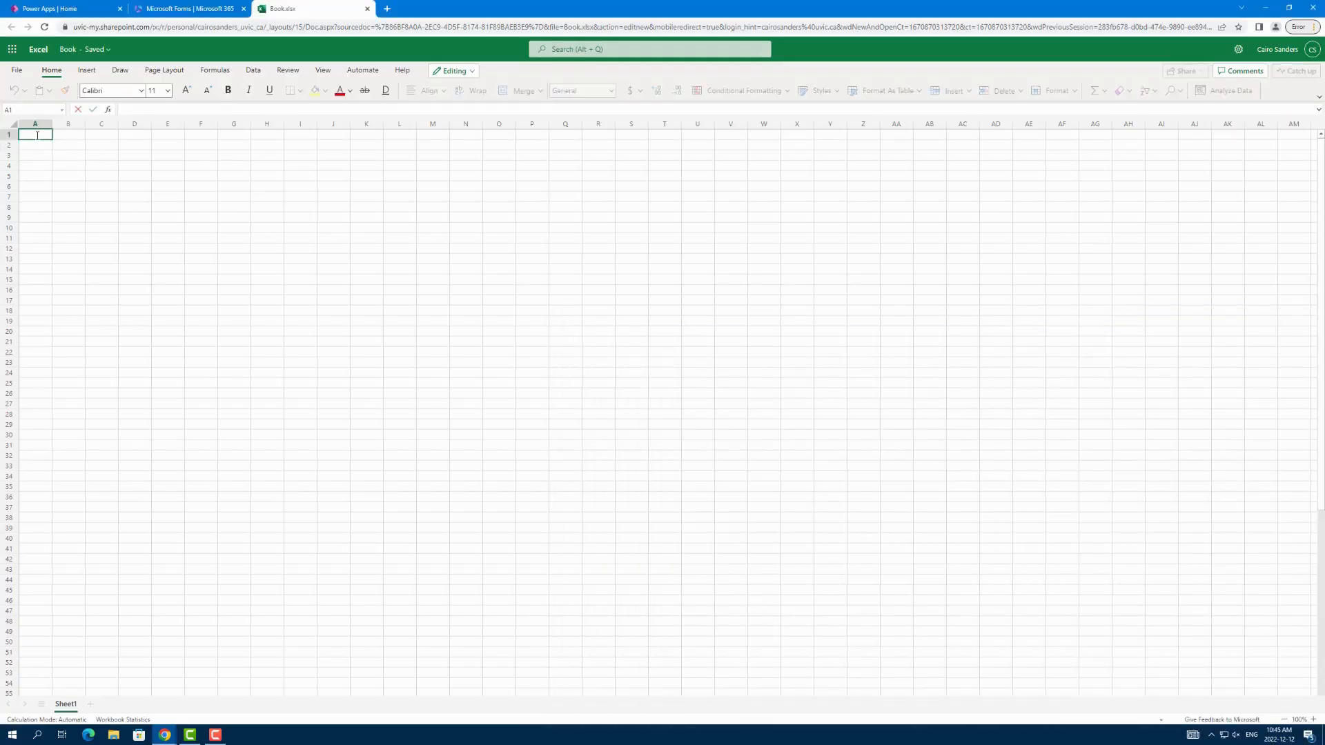
{"action": "type", "text": "Name"}
{"action": "key", "text": "Tab"}
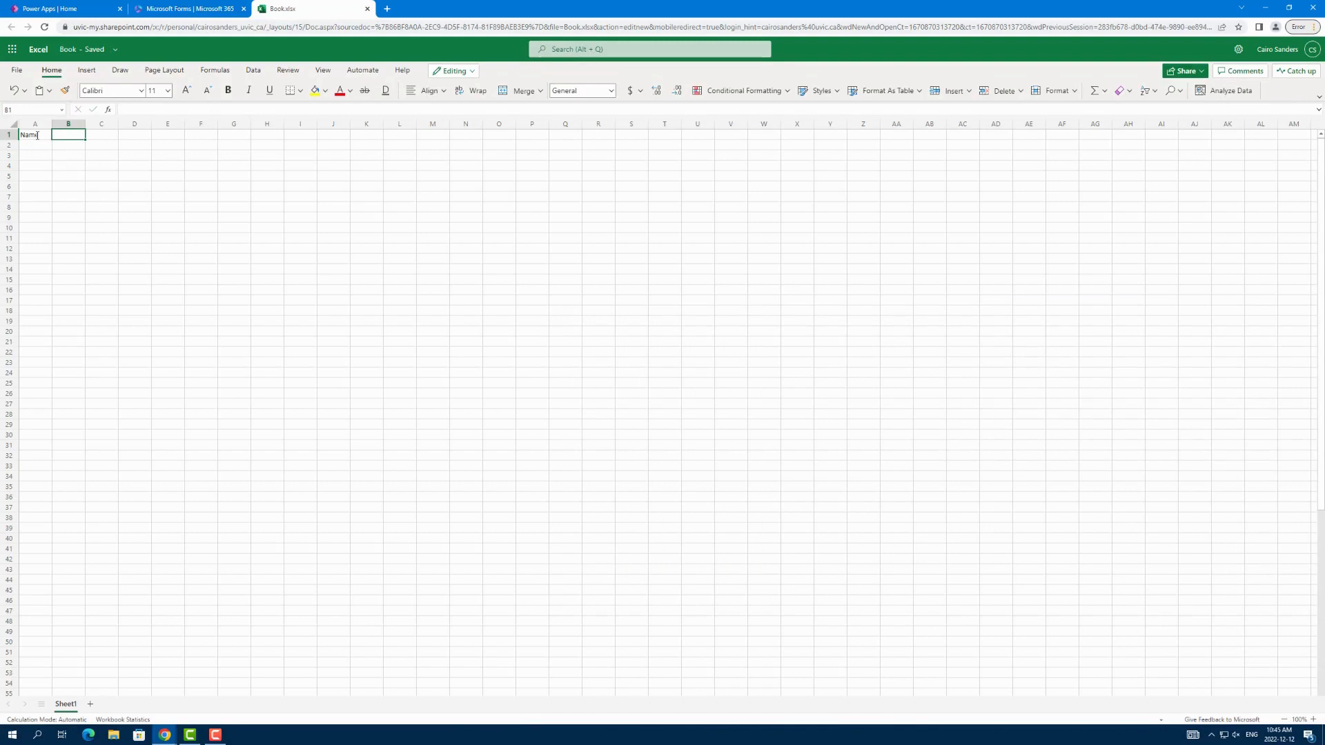
{"action": "type", "text": "Position"}
{"action": "key", "text": "Tab"}
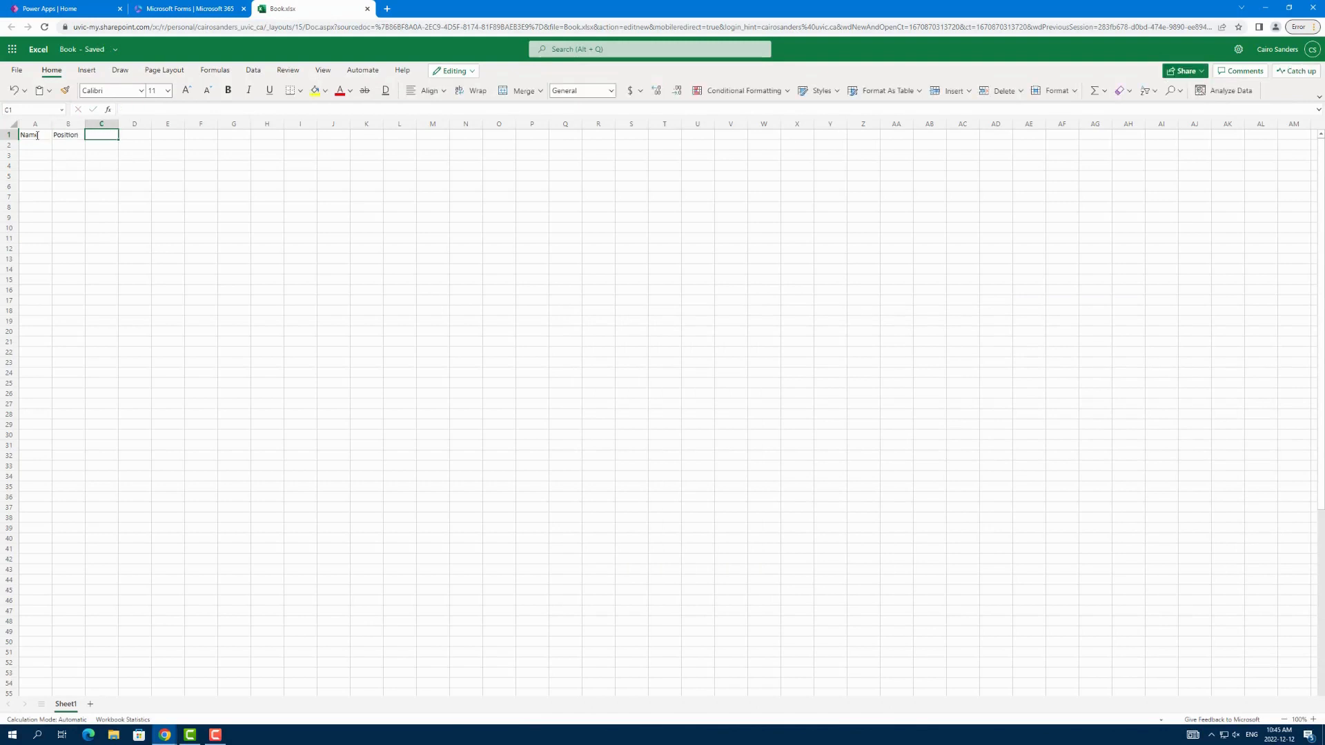
Step: Enter the headers "Years at Uvic", "Start Date" and "animal" in cells C1 to E1
{"action": "type", "text": "Yea"}
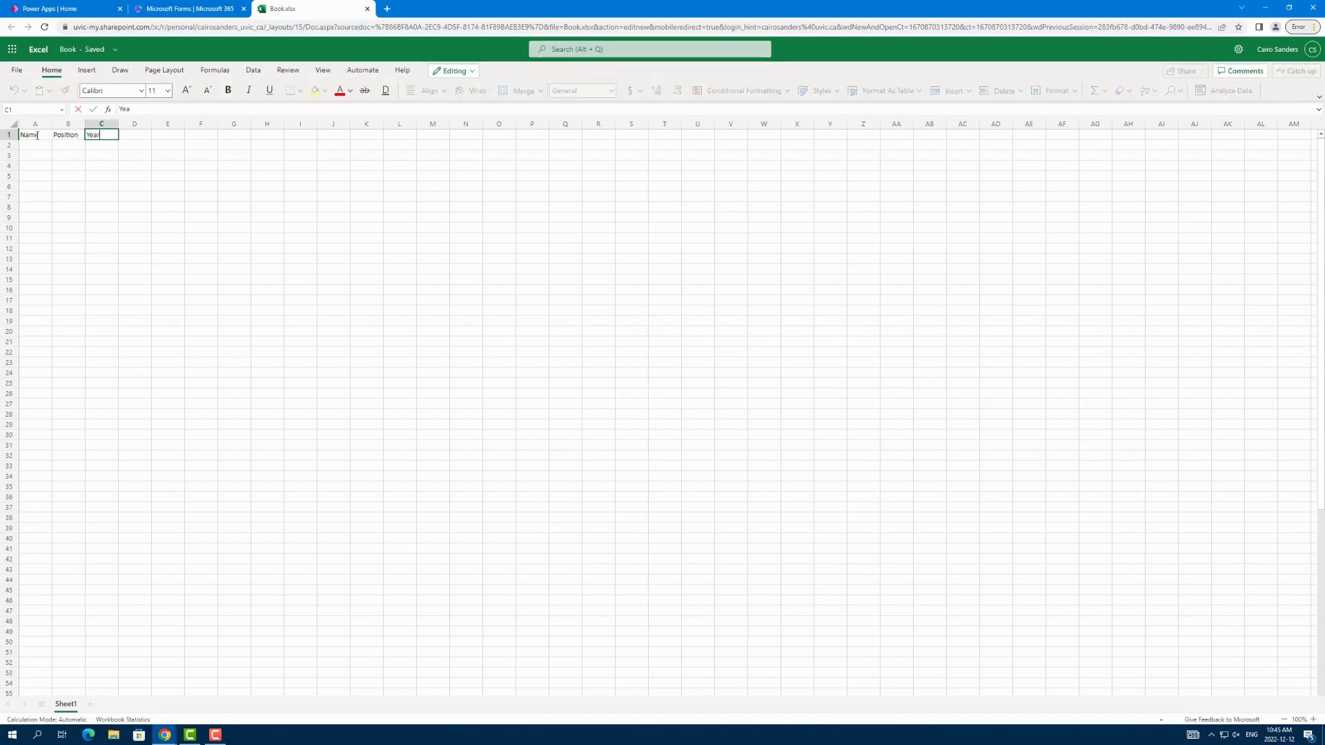
{"action": "type", "text": "rs at uv"}
{"action": "key", "text": "BackSpace"}
{"action": "key", "text": "BackSpace"}
{"action": "key", "text": "BackSpace"}
{"action": "key", "text": "BackSpace"}
{"action": "type", "text": "Uvic"}
{"action": "key", "text": "Tab"}
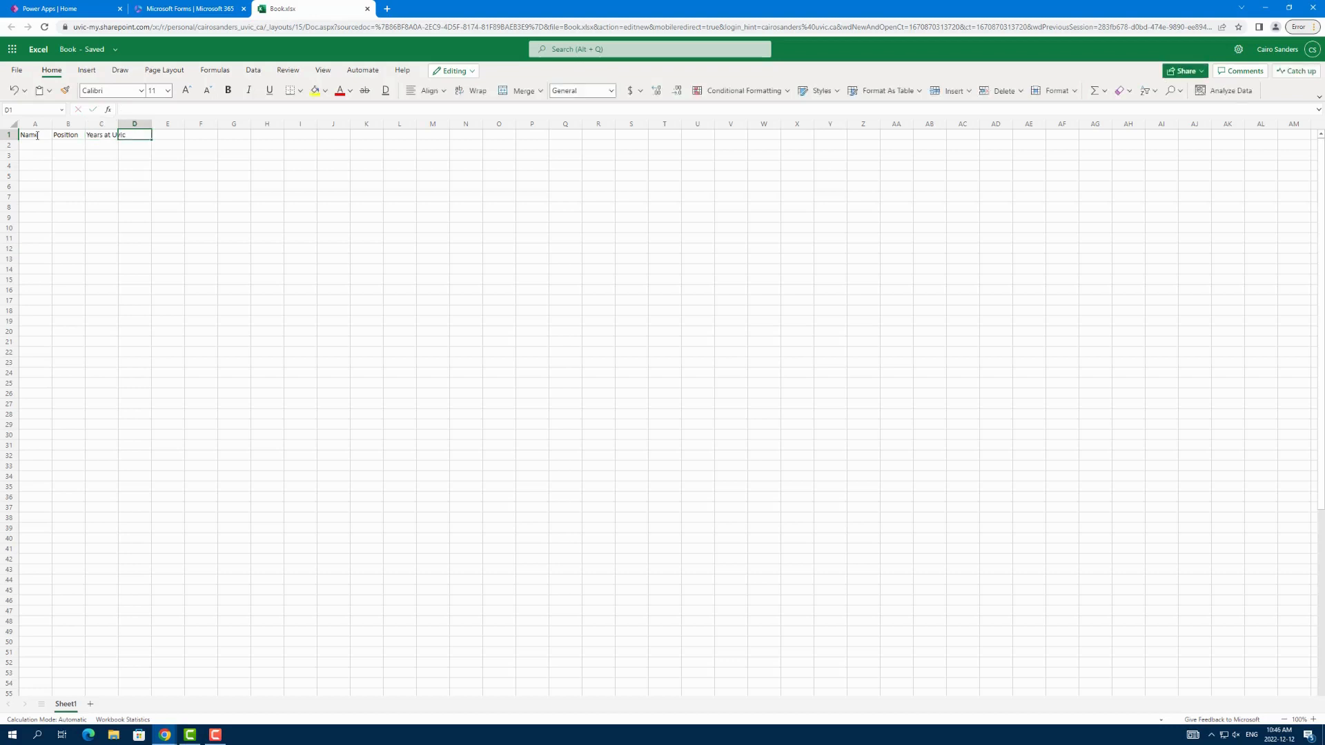
{"action": "type", "text": "Start Date"}
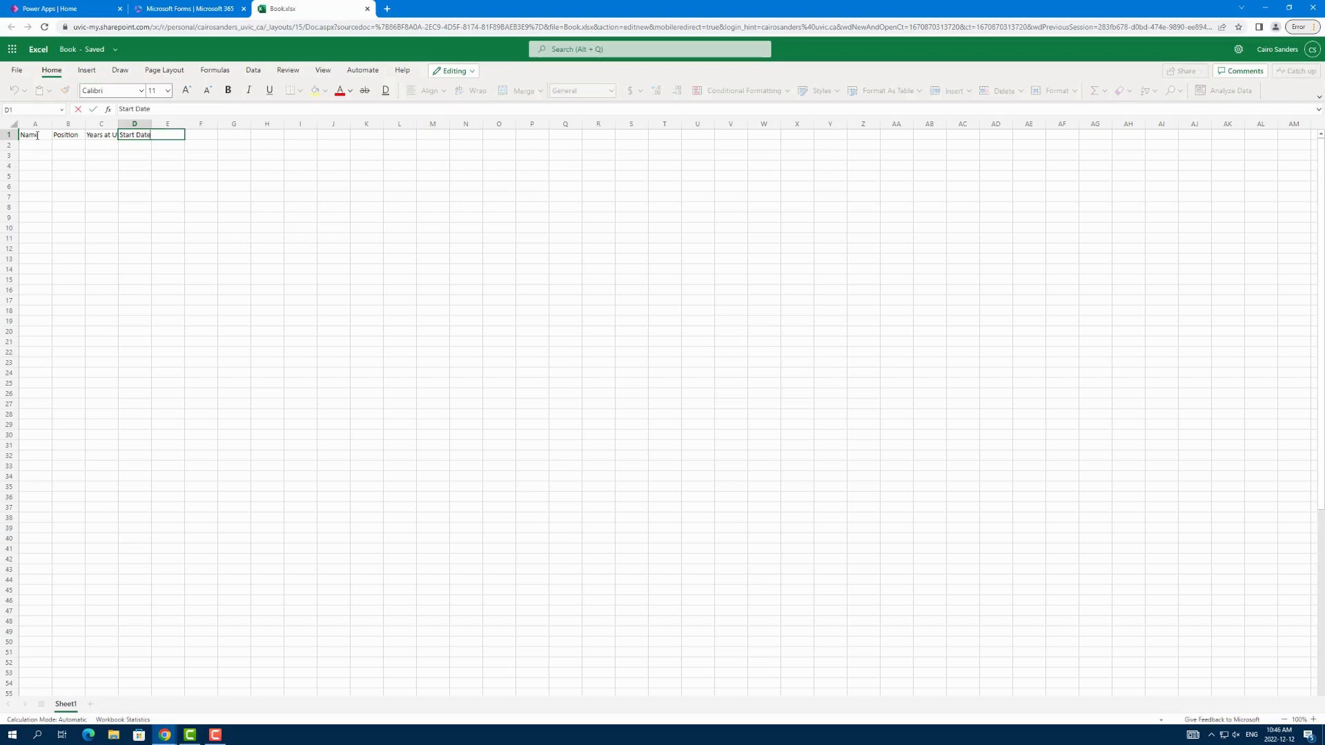
{"action": "key", "text": "Tab"}
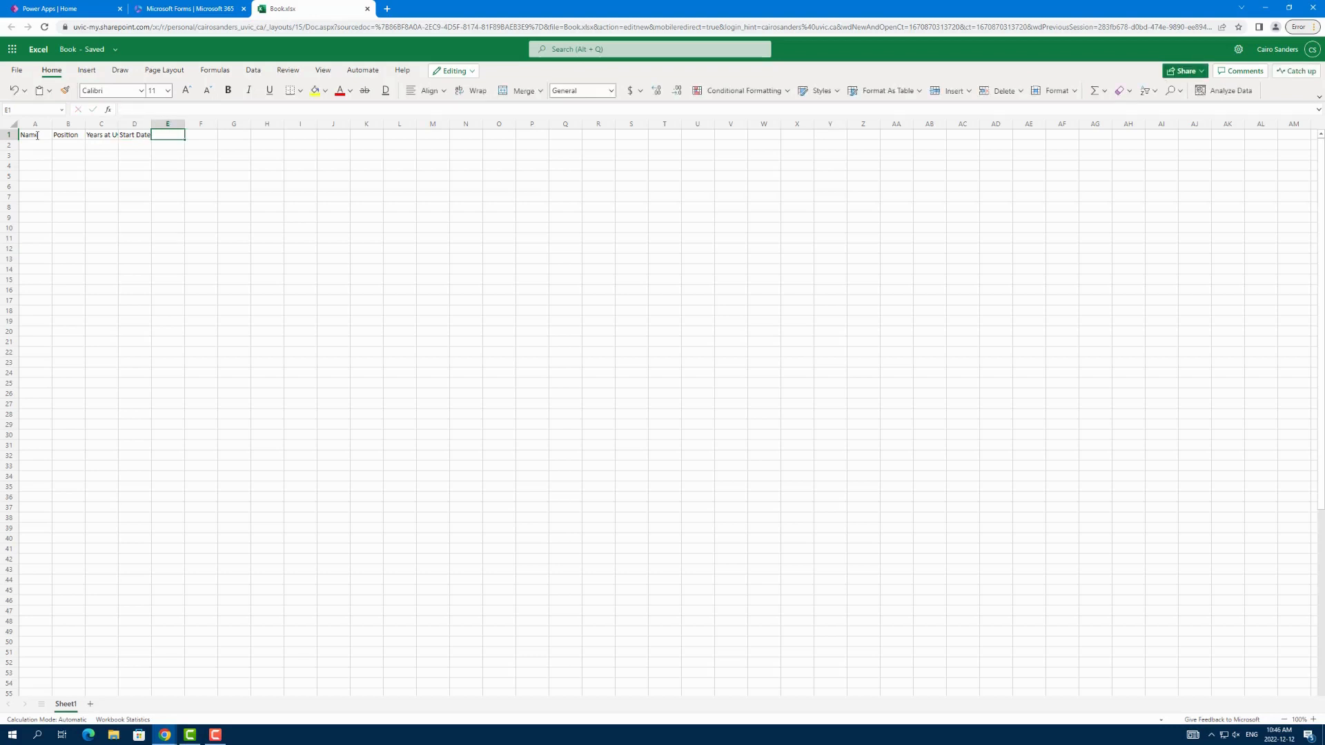
{"action": "type", "text": "animal"}
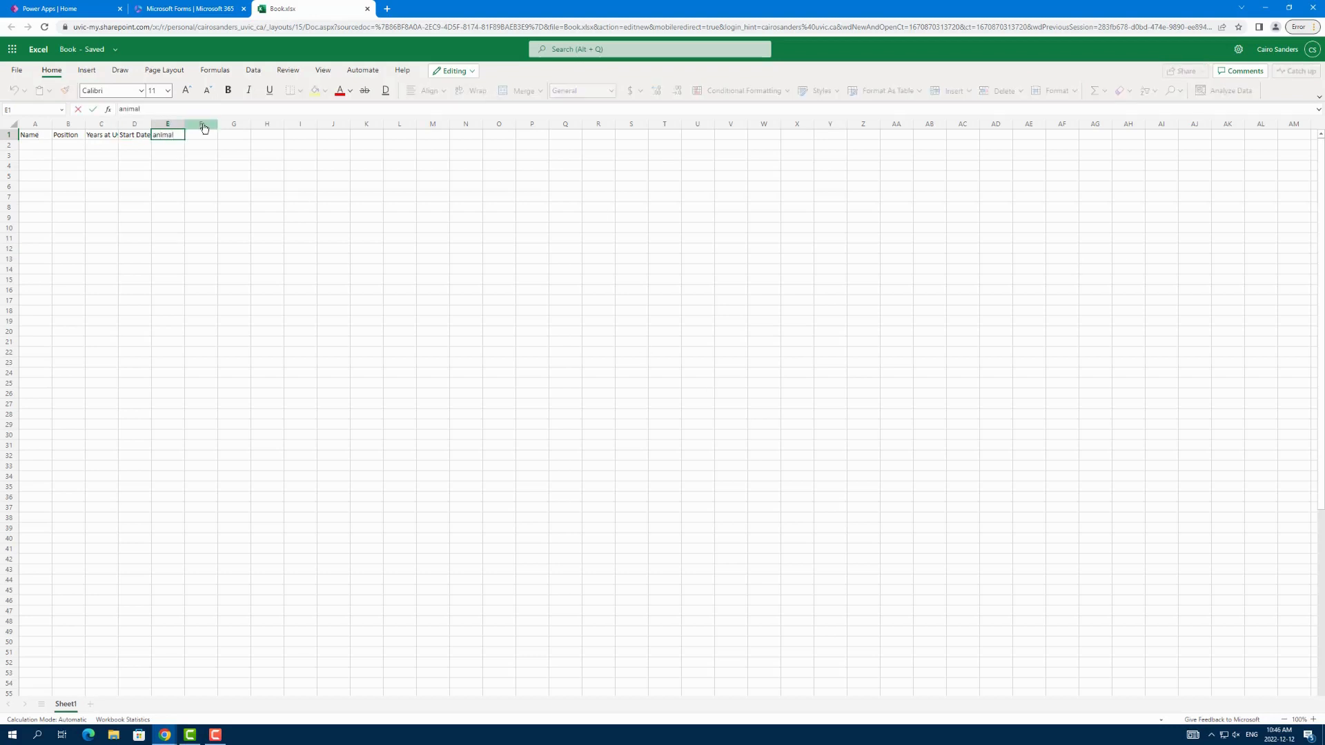
{"action": "key", "text": "Return"}
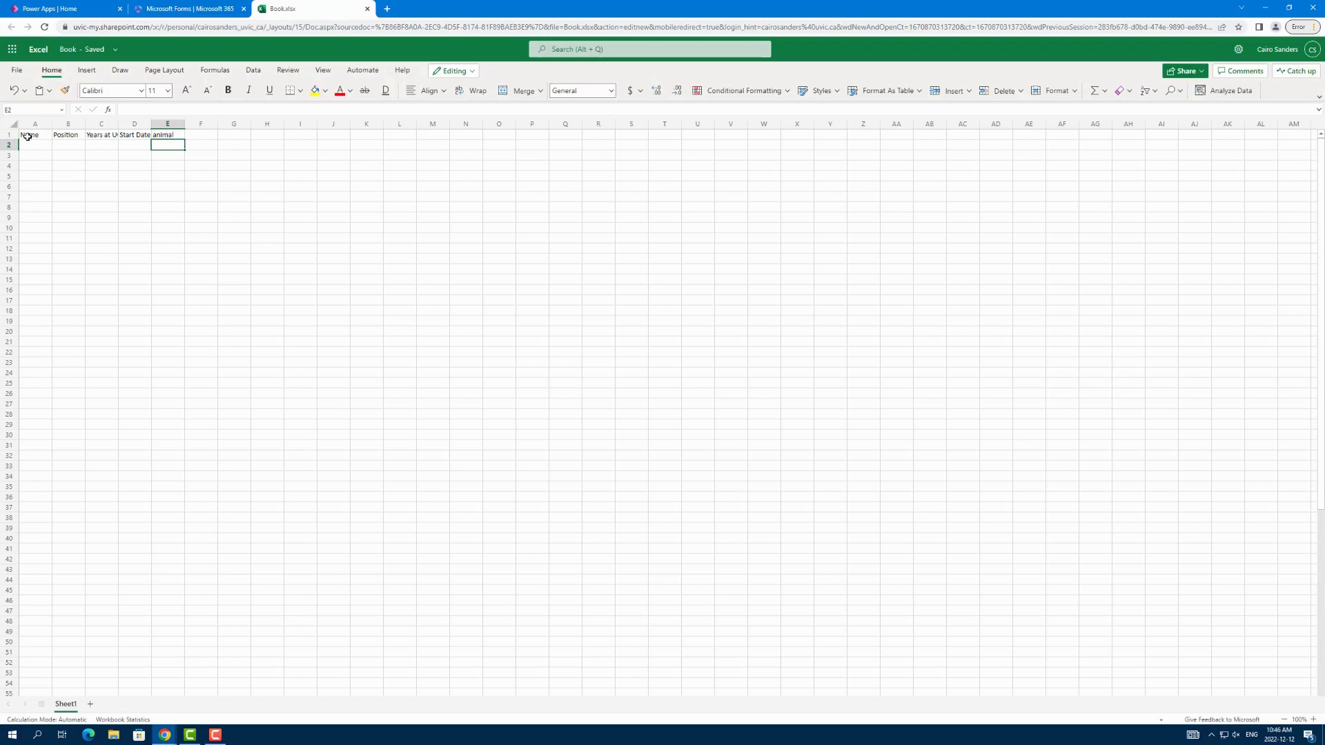
Step: Turn the header range A1:E1 into a table, marking that the table has headers
{"action": "left_click_drag", "start_coordinate": [31, 135], "coordinate": [163, 145]}
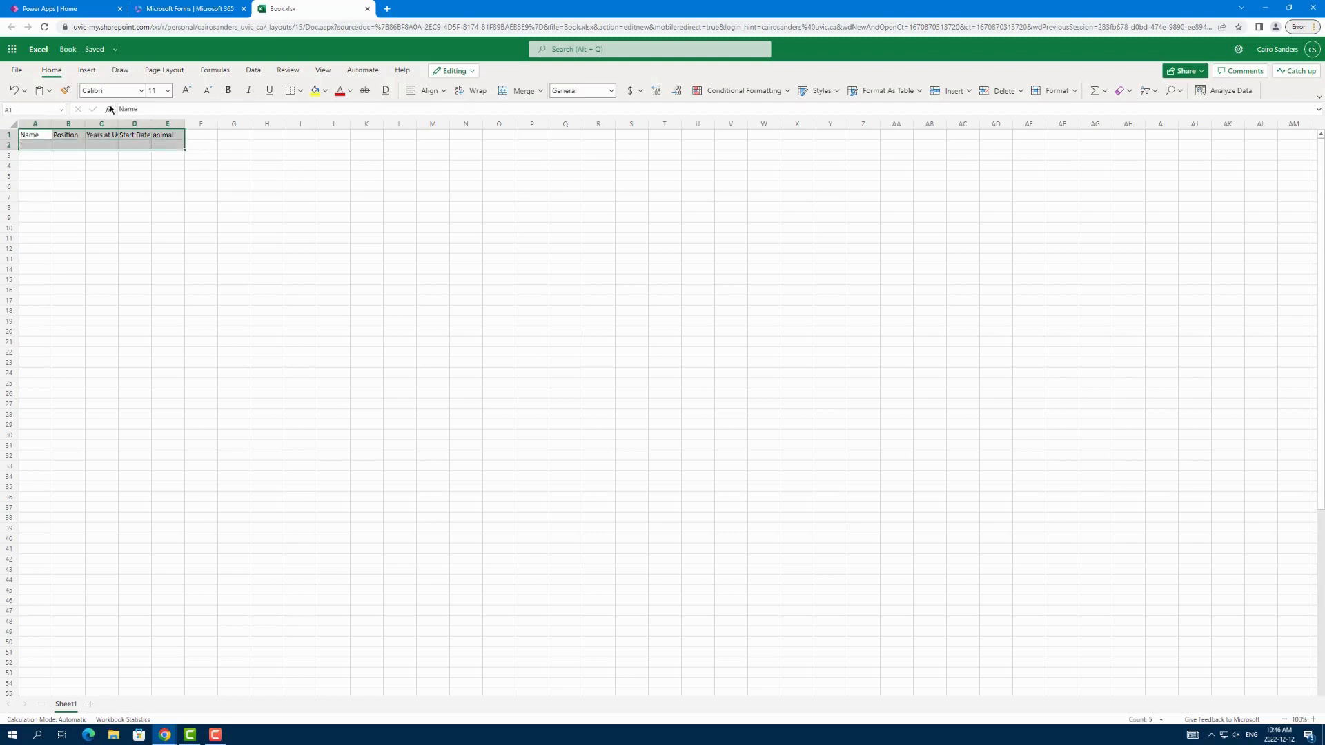
{"action": "left_click", "coordinate": [87, 70]}
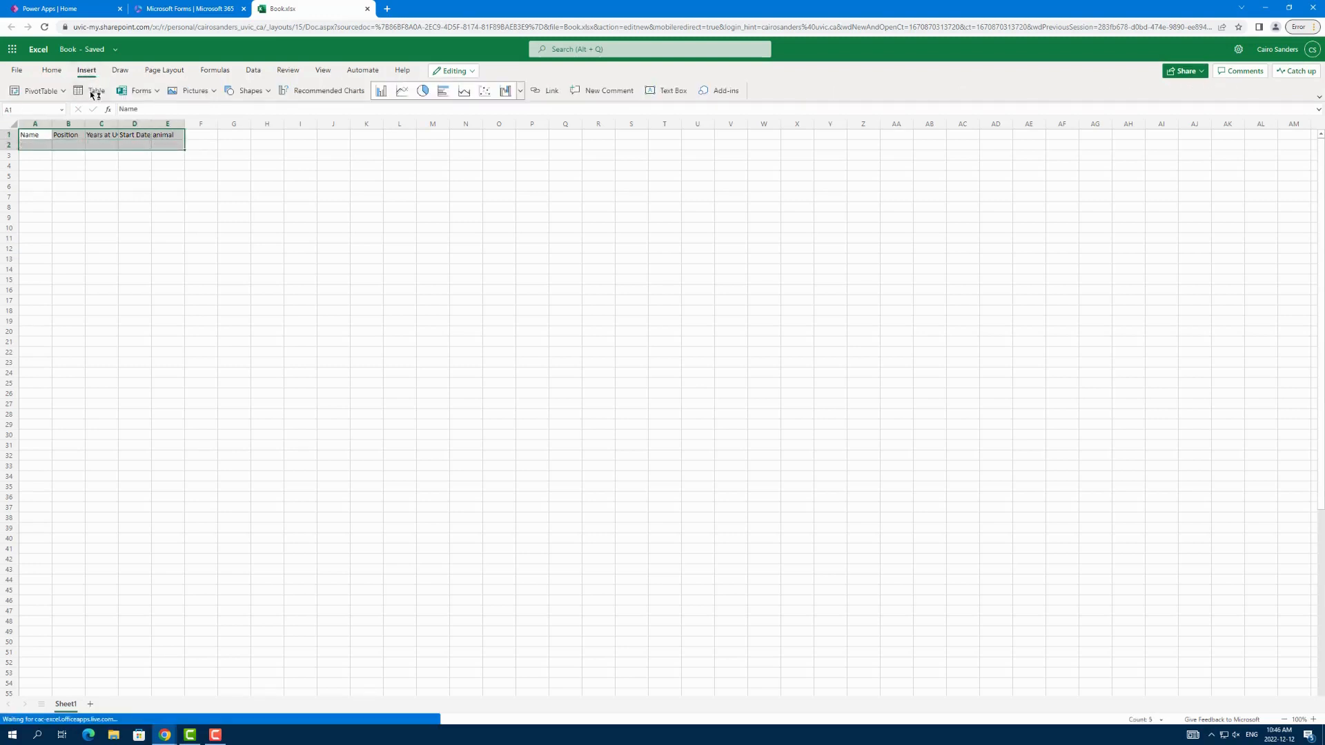
{"action": "left_click_drag", "start_coordinate": [31, 135], "coordinate": [166, 135]}
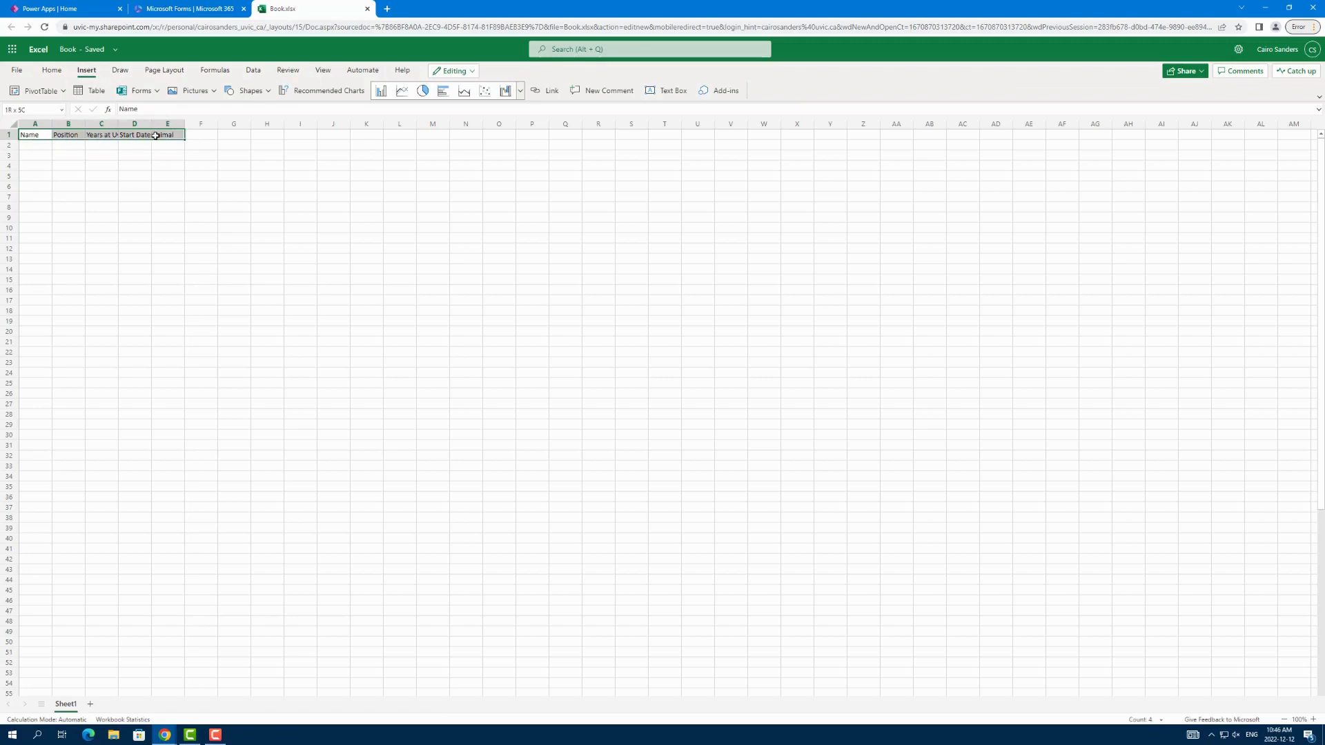
{"action": "left_click", "coordinate": [83, 92]}
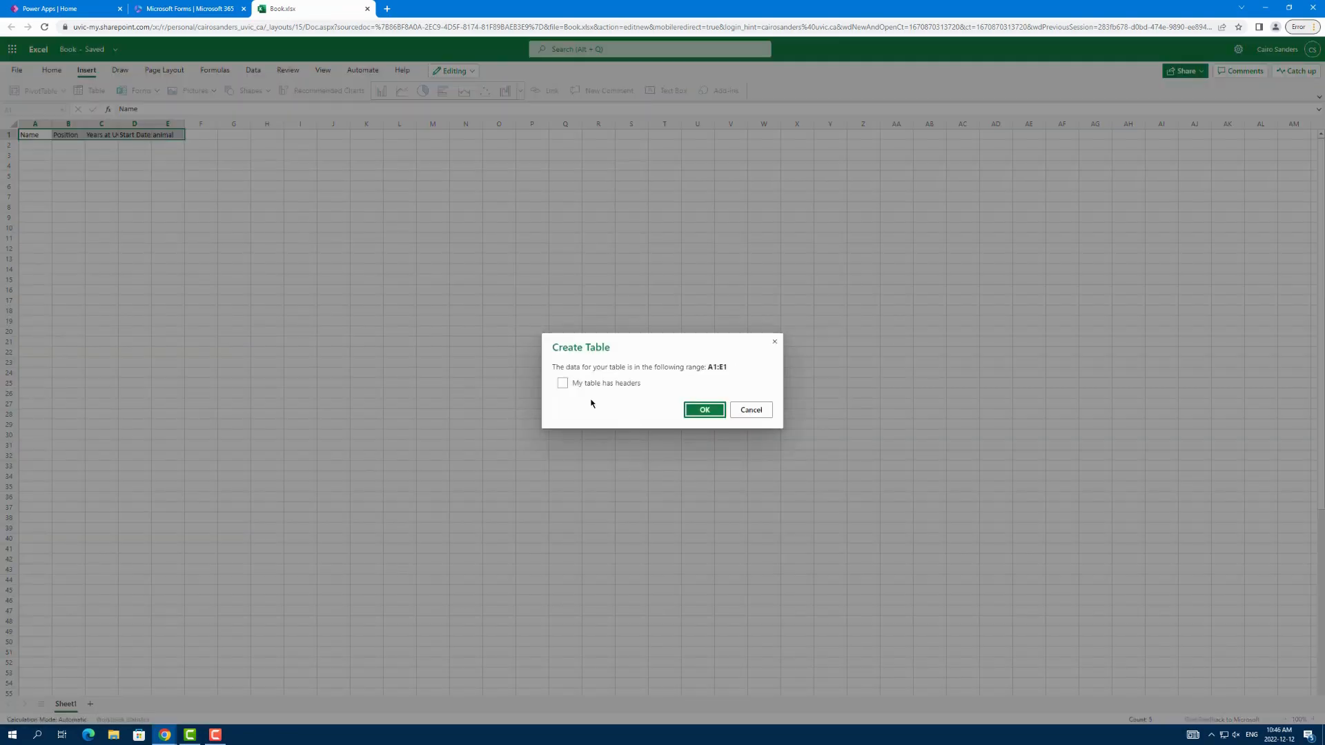
{"action": "left_click", "coordinate": [562, 384]}
{"action": "left_click", "coordinate": [703, 410]}
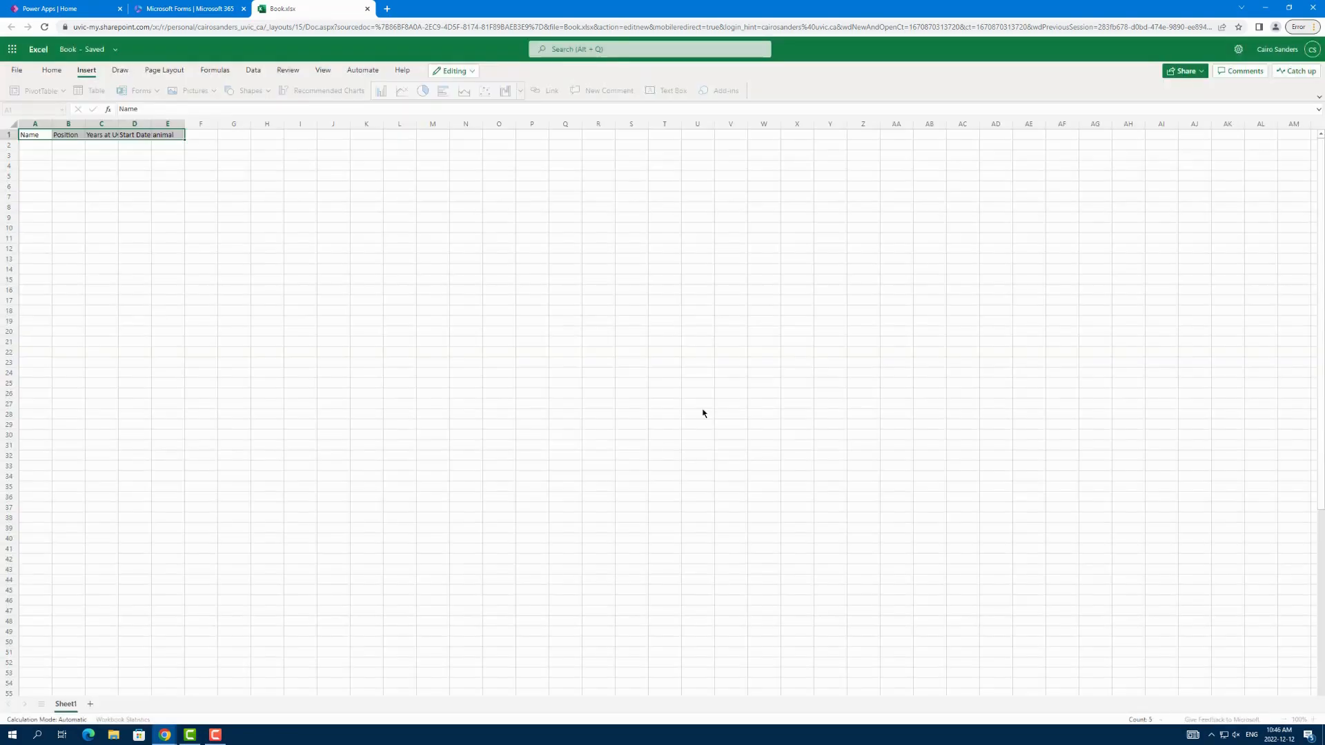
{"action": "left_click", "coordinate": [168, 166]}
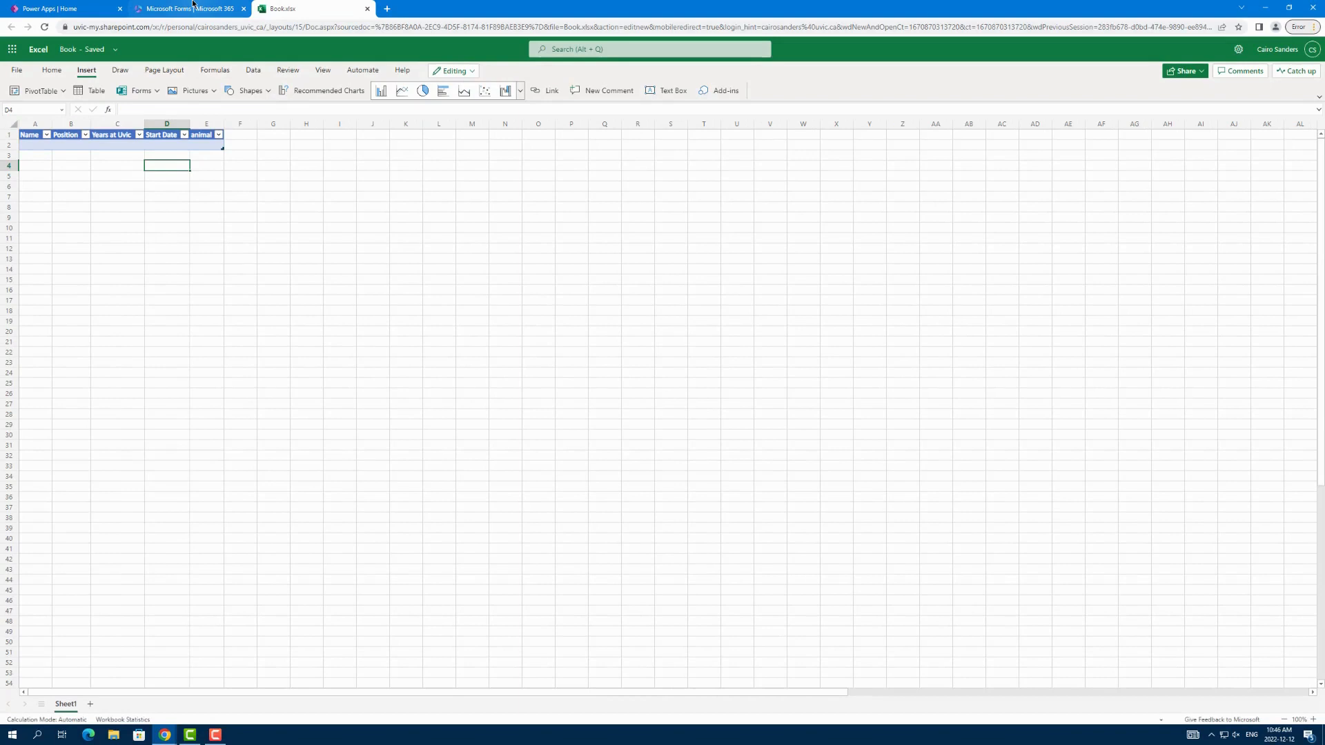
Step: Rename the workbook file as "Example Book"
{"action": "left_click", "coordinate": [77, 49]}
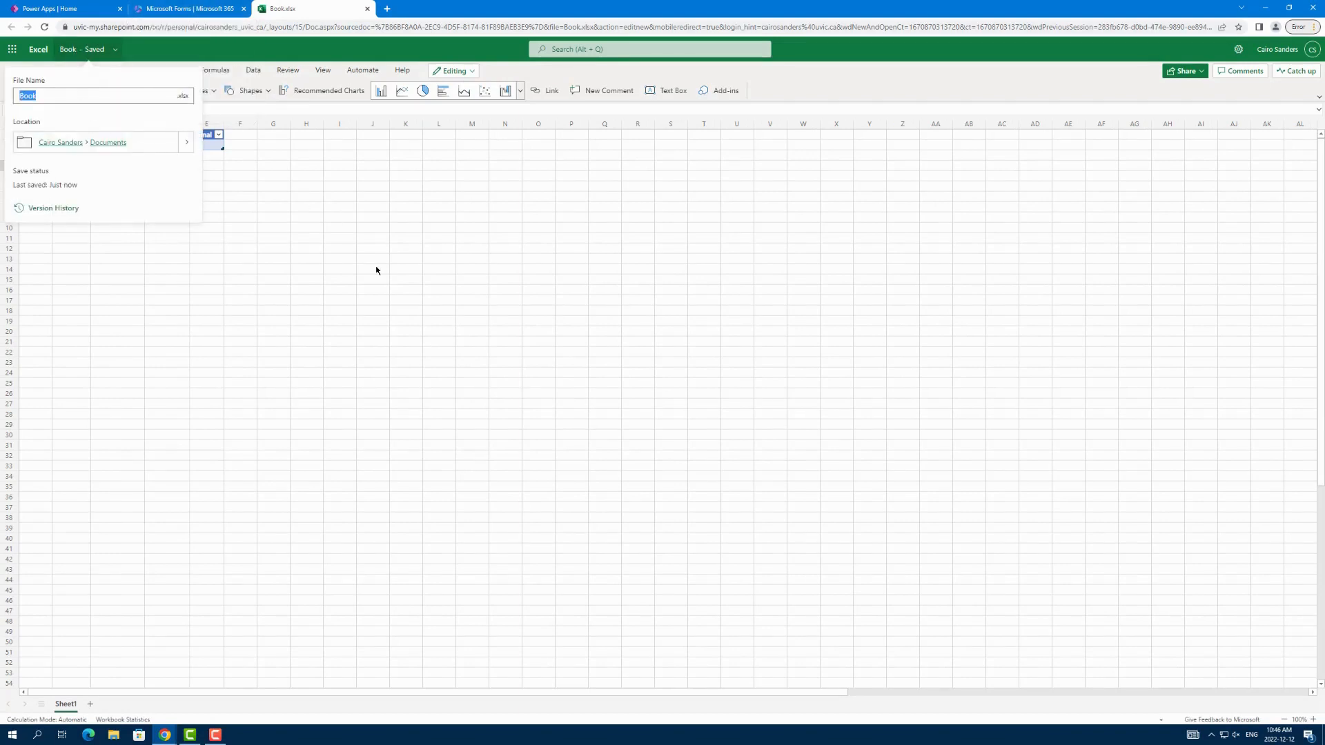
{"action": "type", "text": "Example"}
{"action": "key", "text": "Return"}
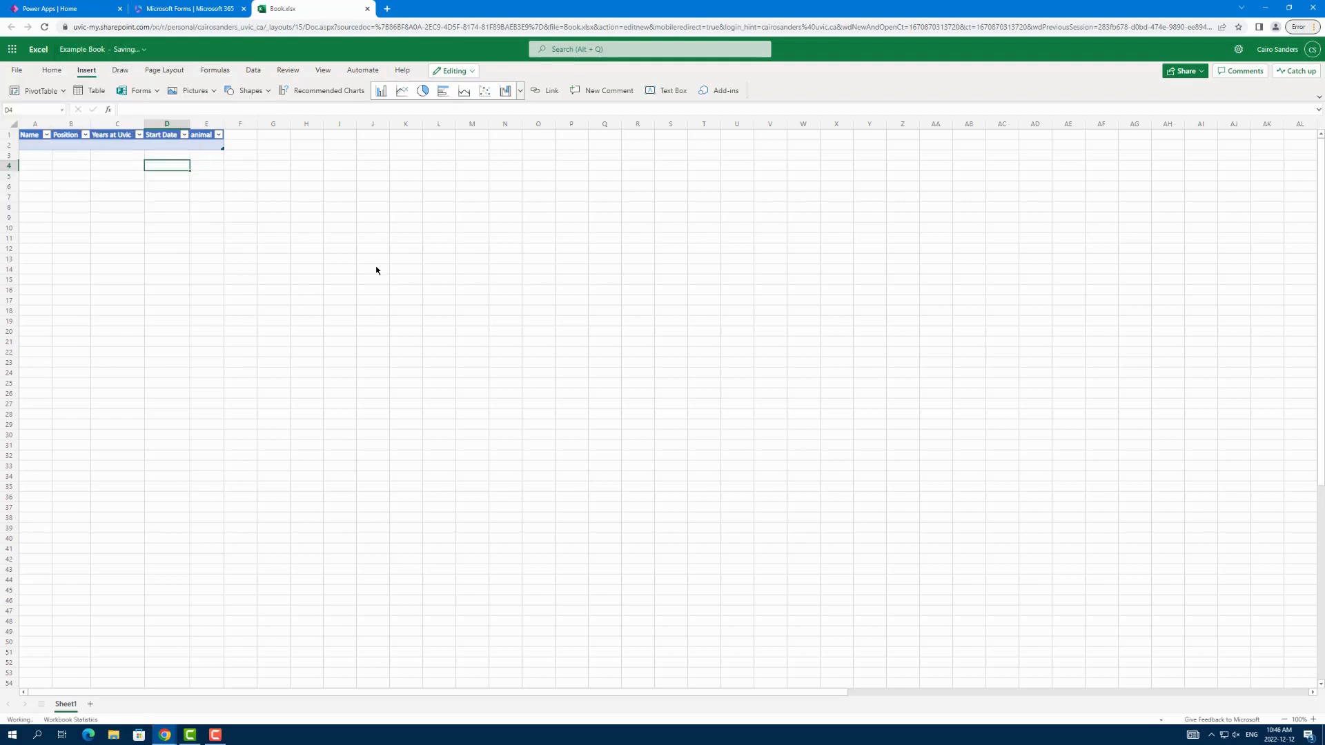
Step: Switch to Power Apps and start building a new automated cloud flow from blank
{"action": "left_click", "coordinate": [59, 10]}
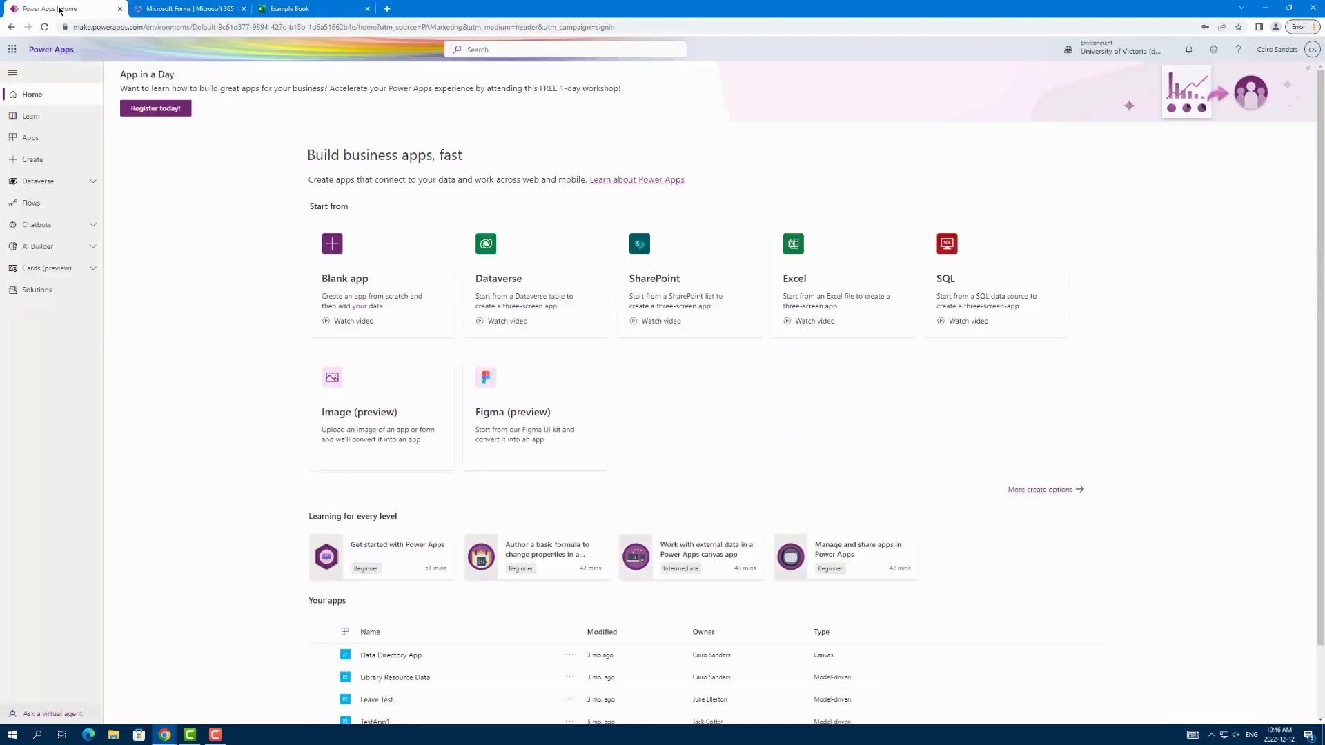
{"action": "left_click", "coordinate": [24, 204]}
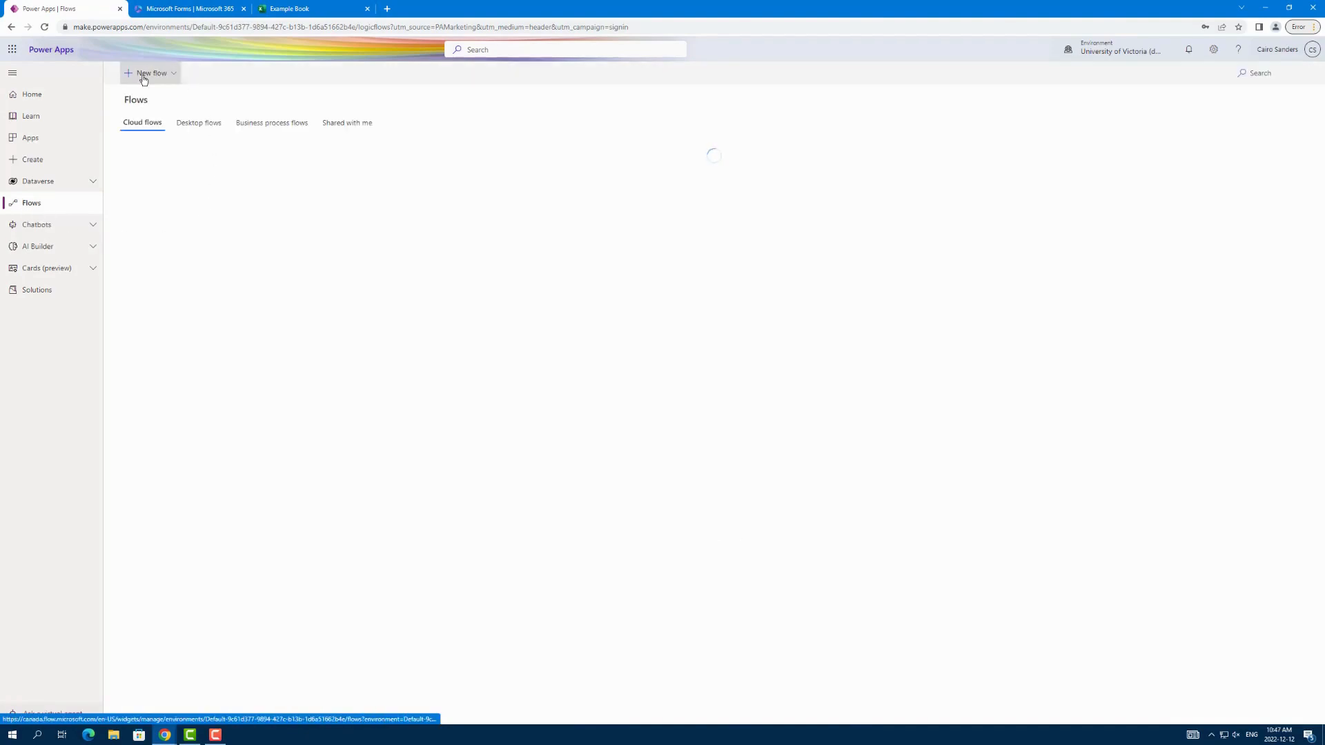
{"action": "left_click", "coordinate": [145, 81]}
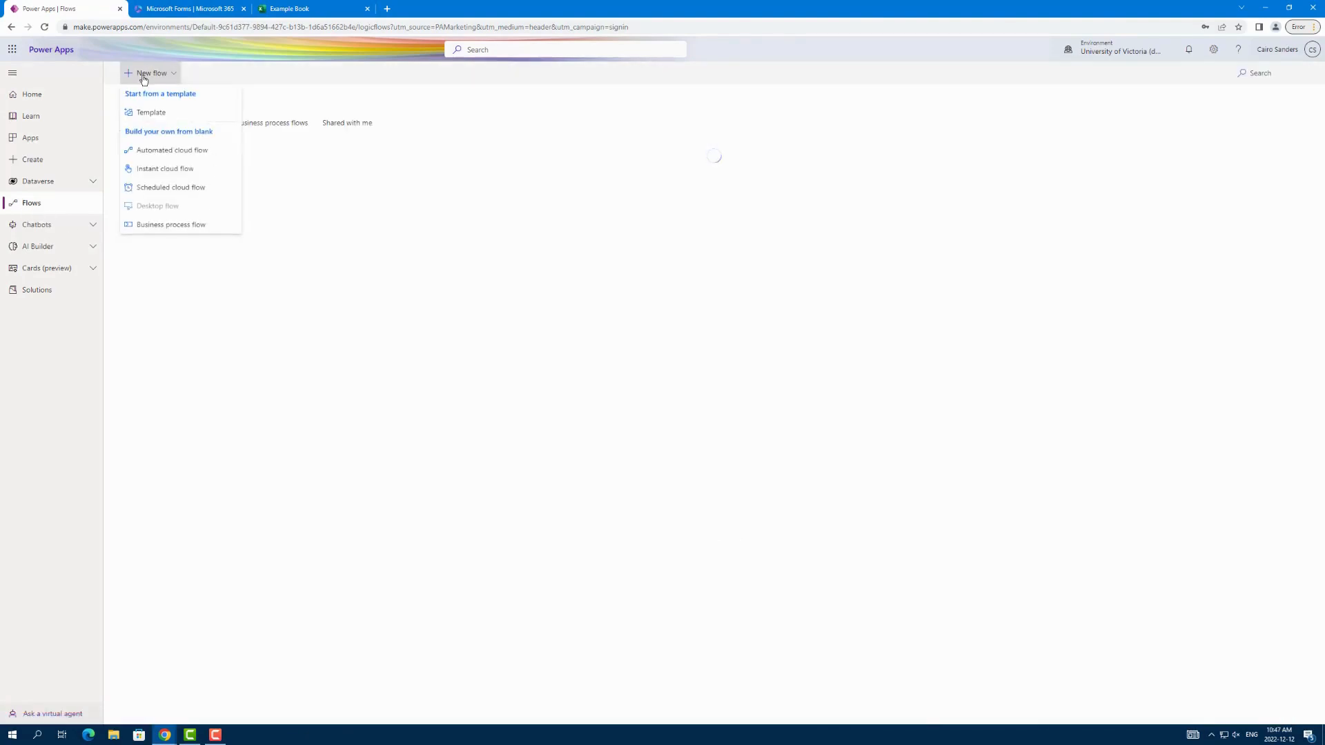
{"action": "left_click", "coordinate": [155, 152]}
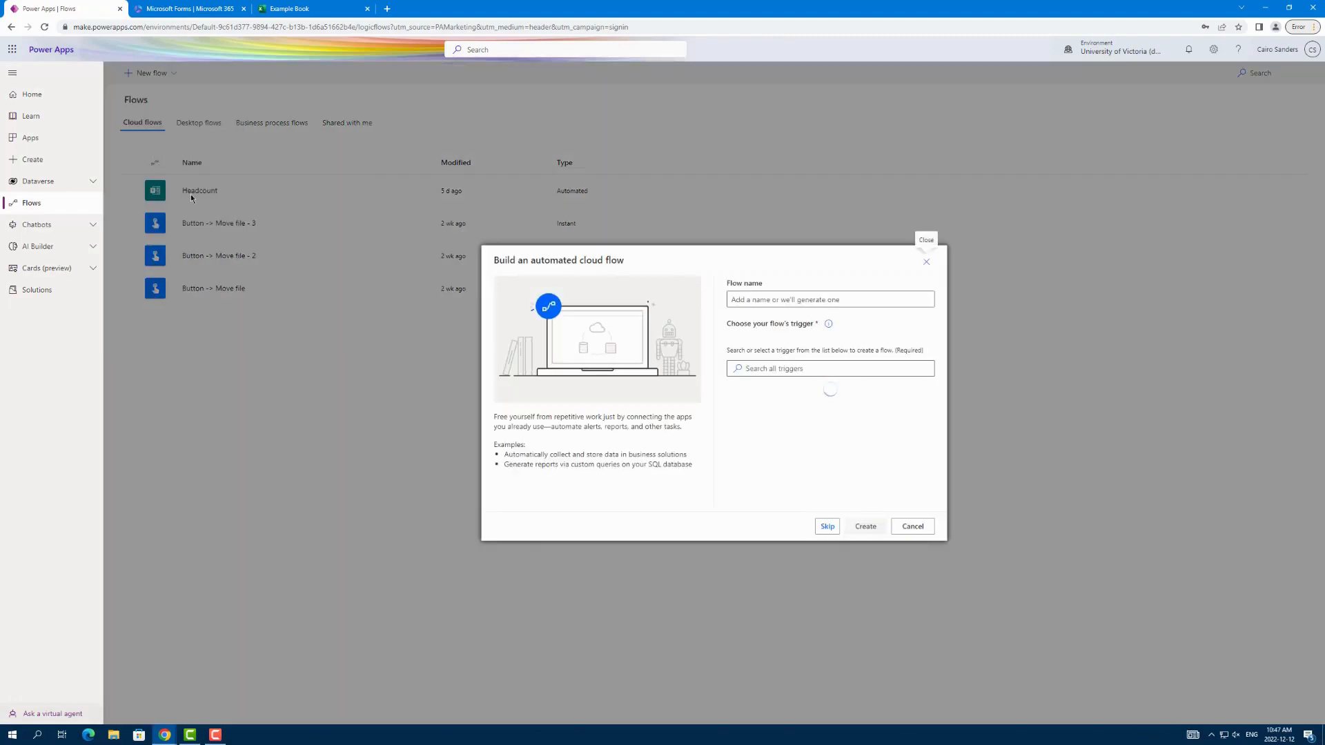
Step: Create the flow as "Fill Example Book By Form" with the Microsoft Forms trigger "When a new response is submitted"
{"action": "left_click", "coordinate": [815, 301]}
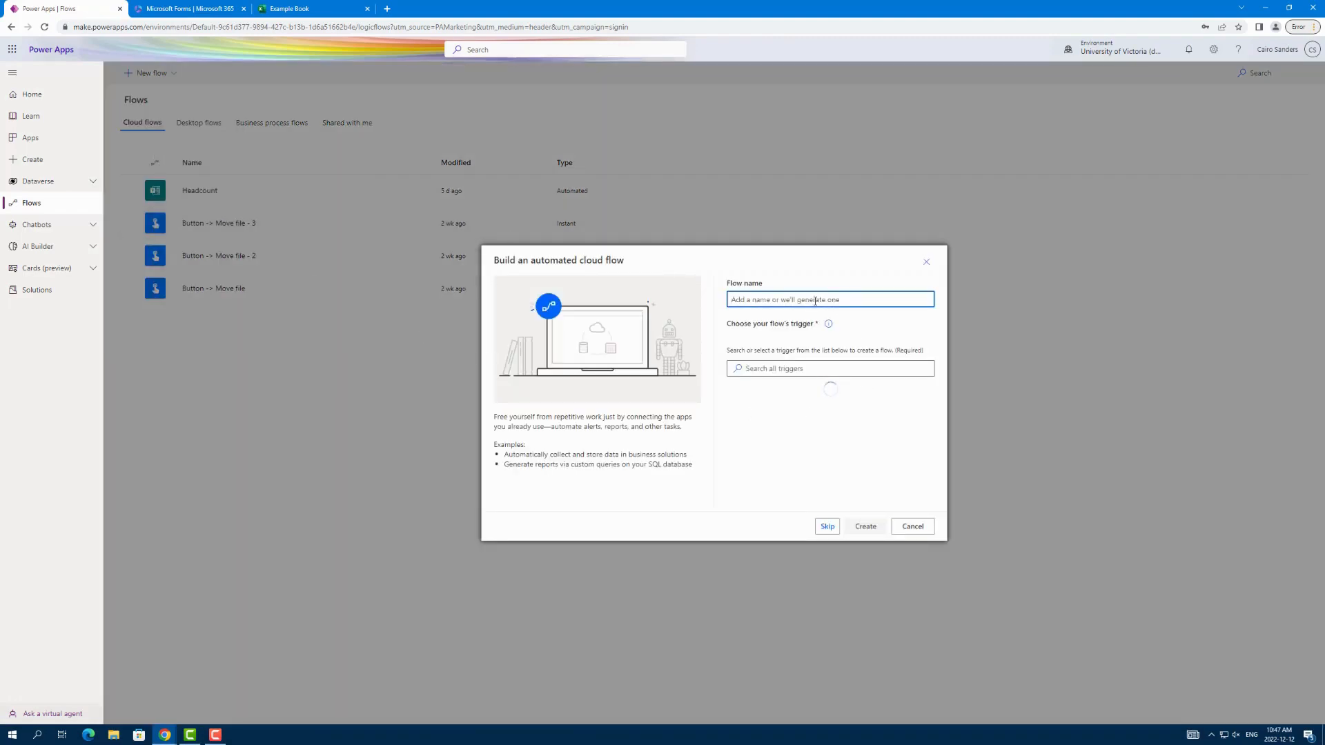
{"action": "type", "text": "Fill Example Book By Form"}
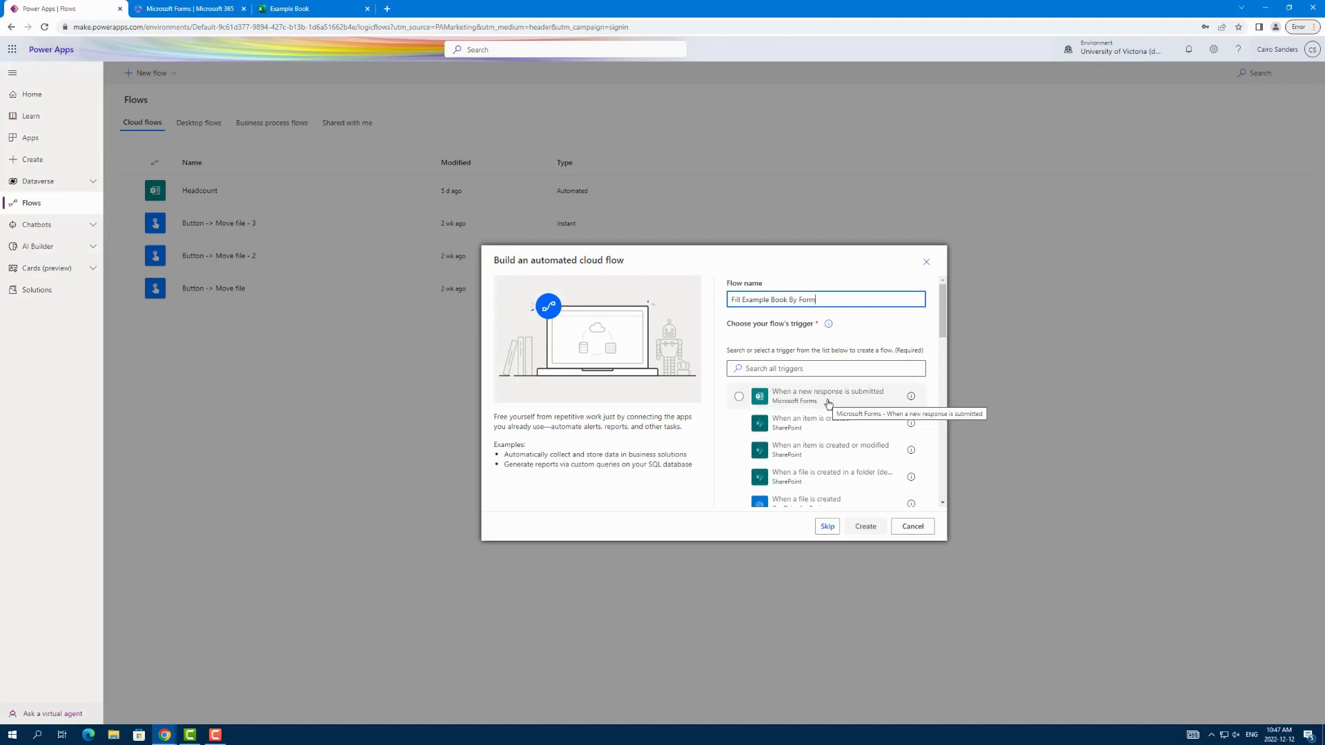
{"action": "left_click", "coordinate": [828, 404]}
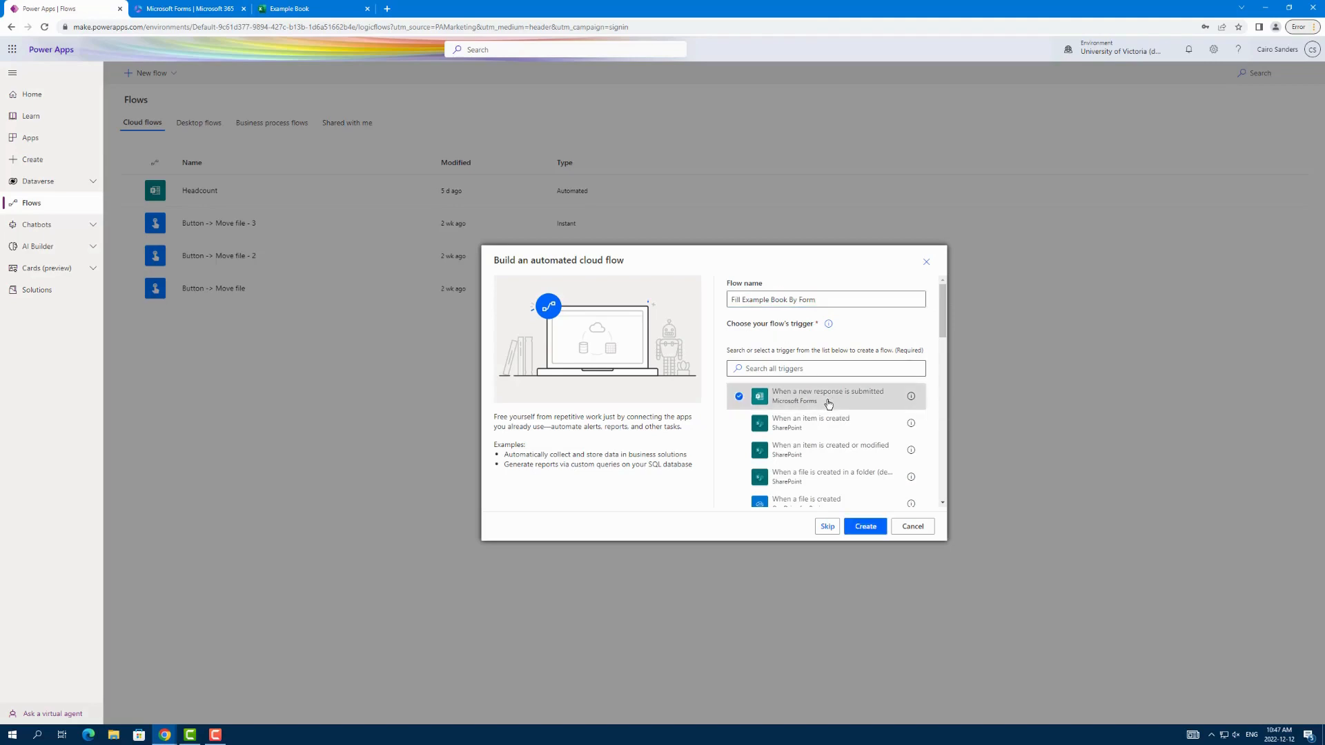
{"action": "left_click", "coordinate": [866, 530]}
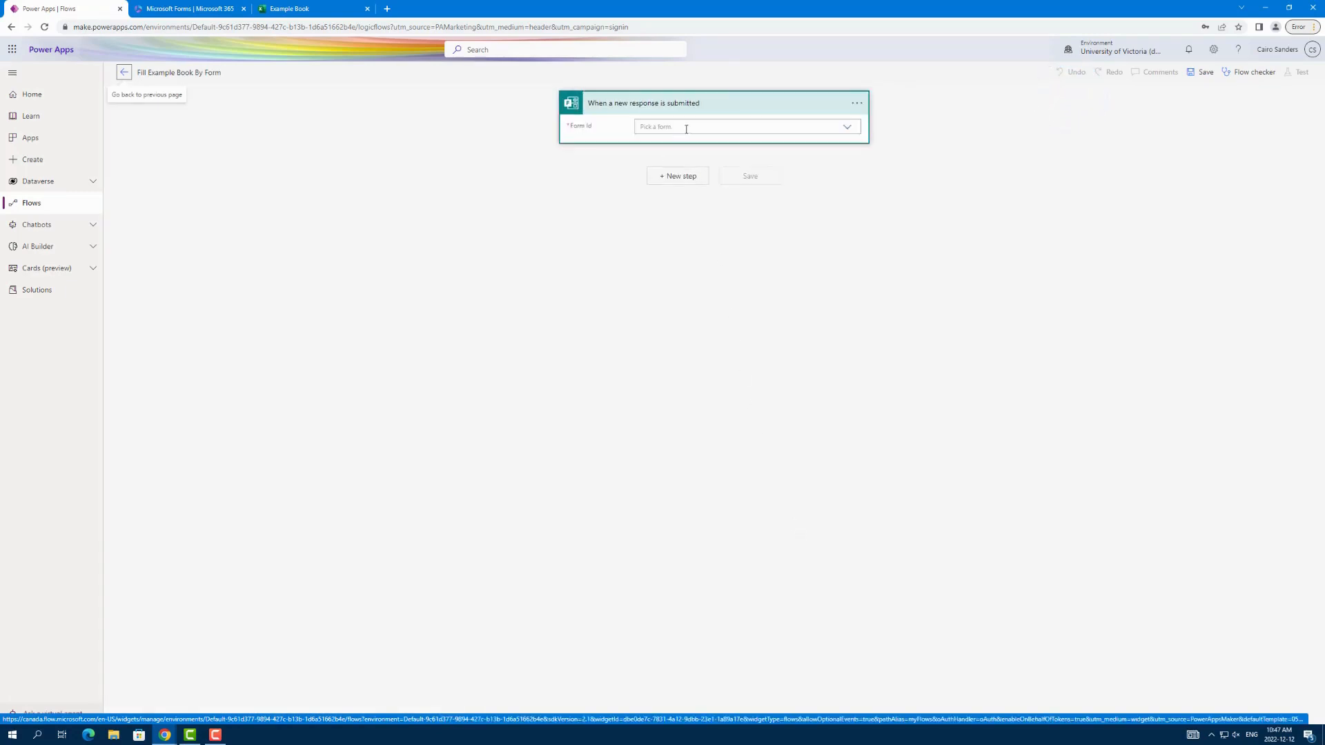
Step: Set the trigger's form to "Example Form To Show How Microsoft flow works" and add the Microsoft Forms "Get response details" action
{"action": "left_click", "coordinate": [848, 131]}
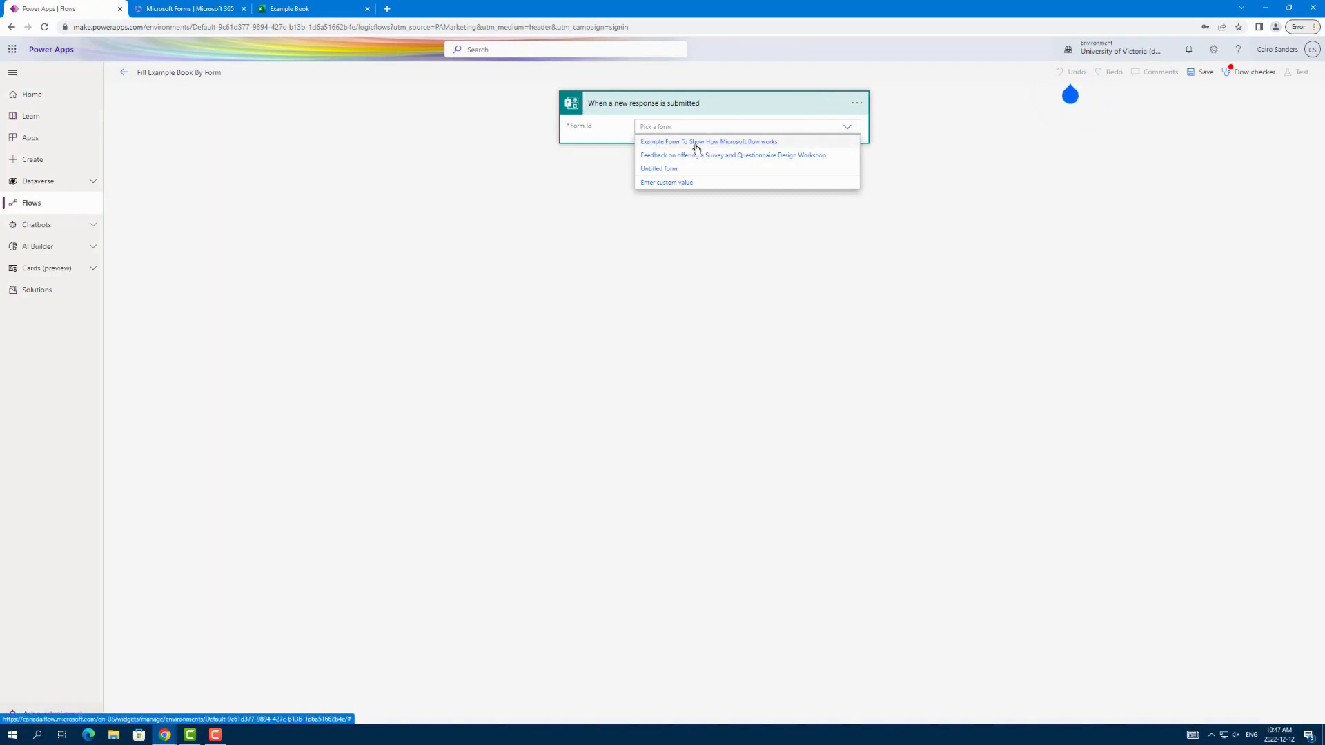
{"action": "left_click", "coordinate": [696, 143]}
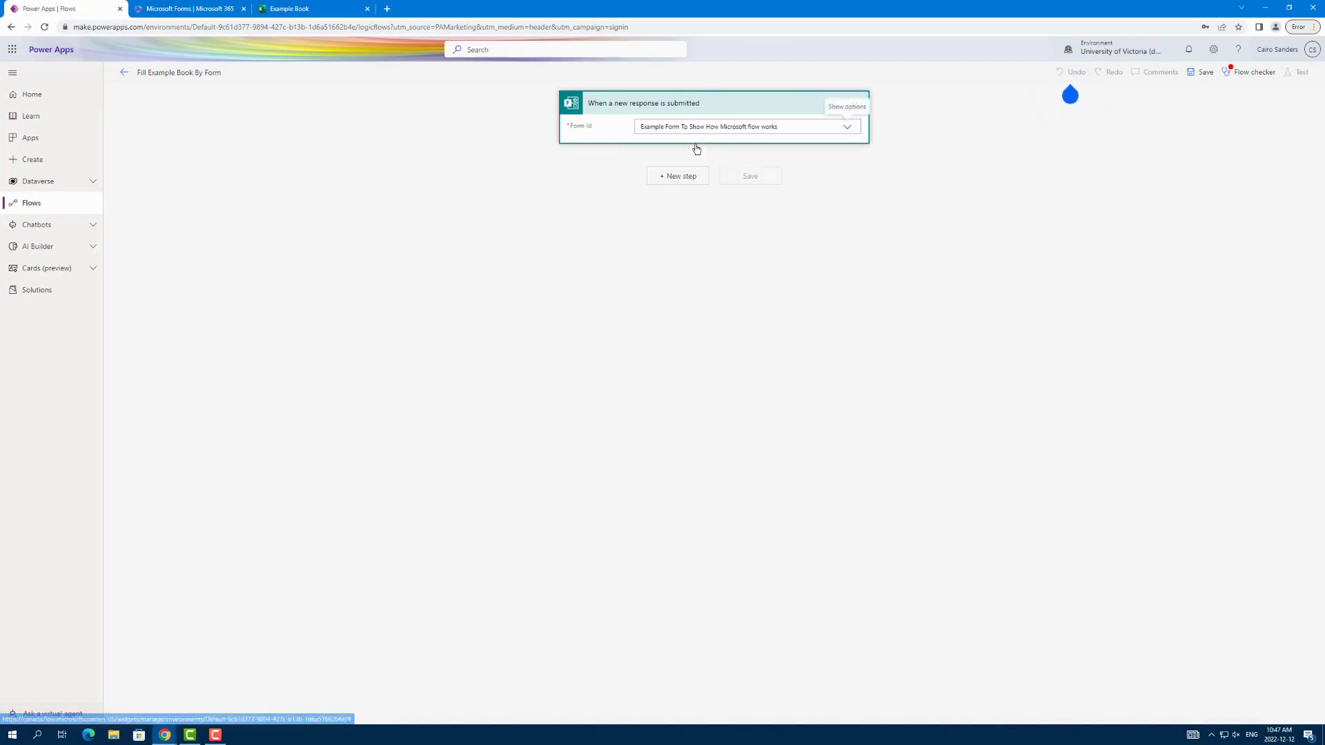
{"action": "left_click", "coordinate": [678, 176]}
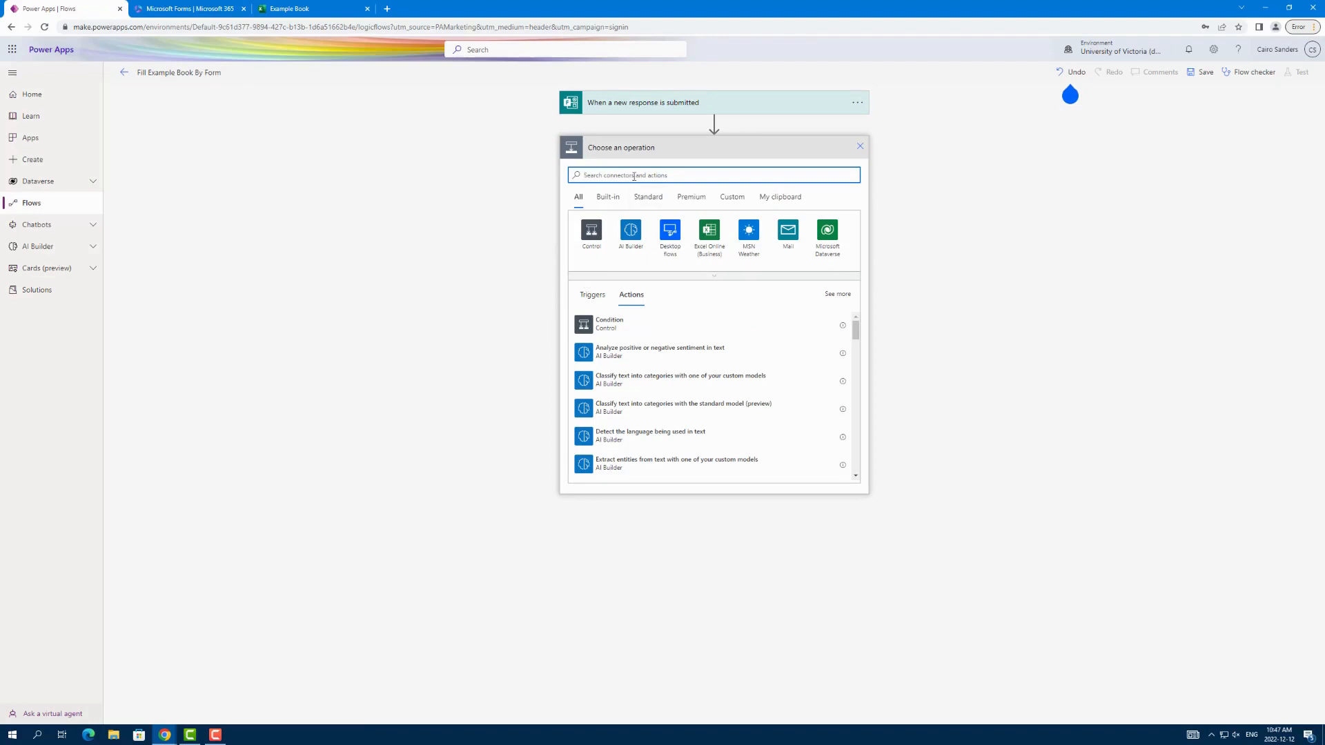
{"action": "type", "text": "form"}
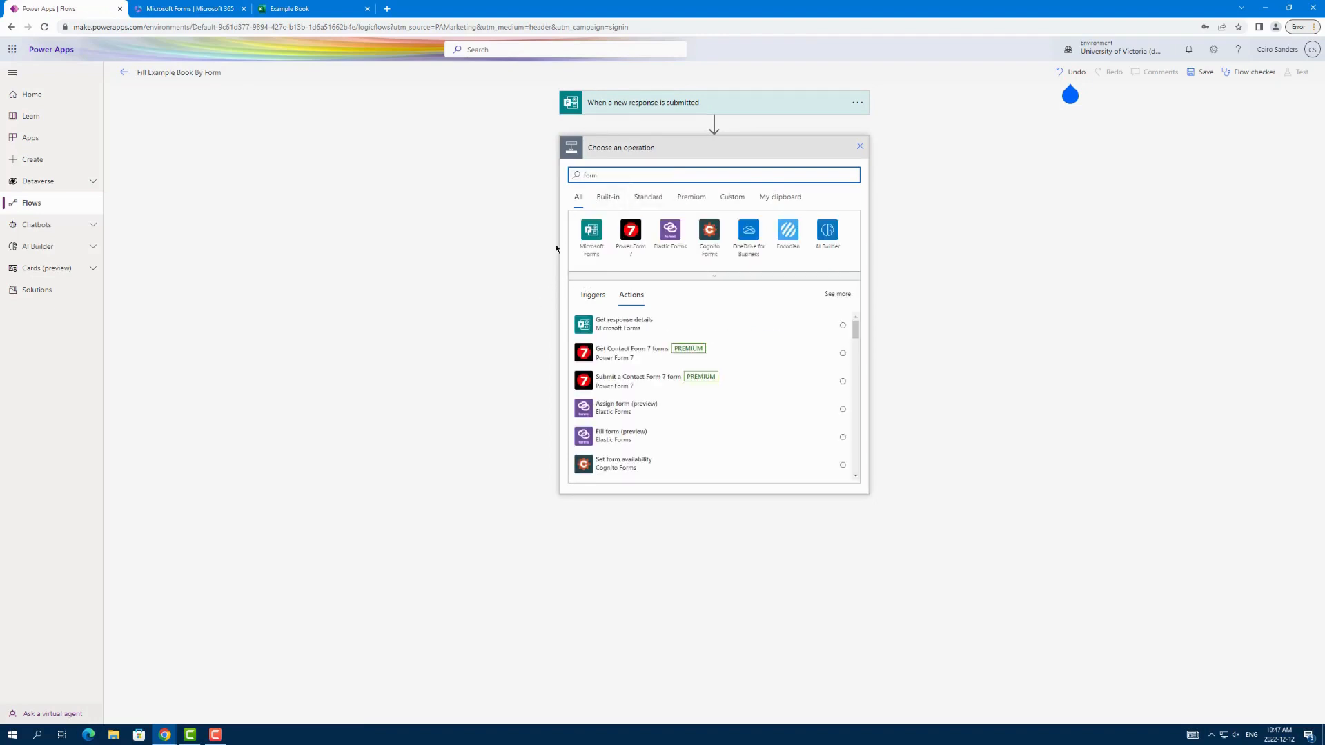
{"action": "left_click", "coordinate": [632, 331]}
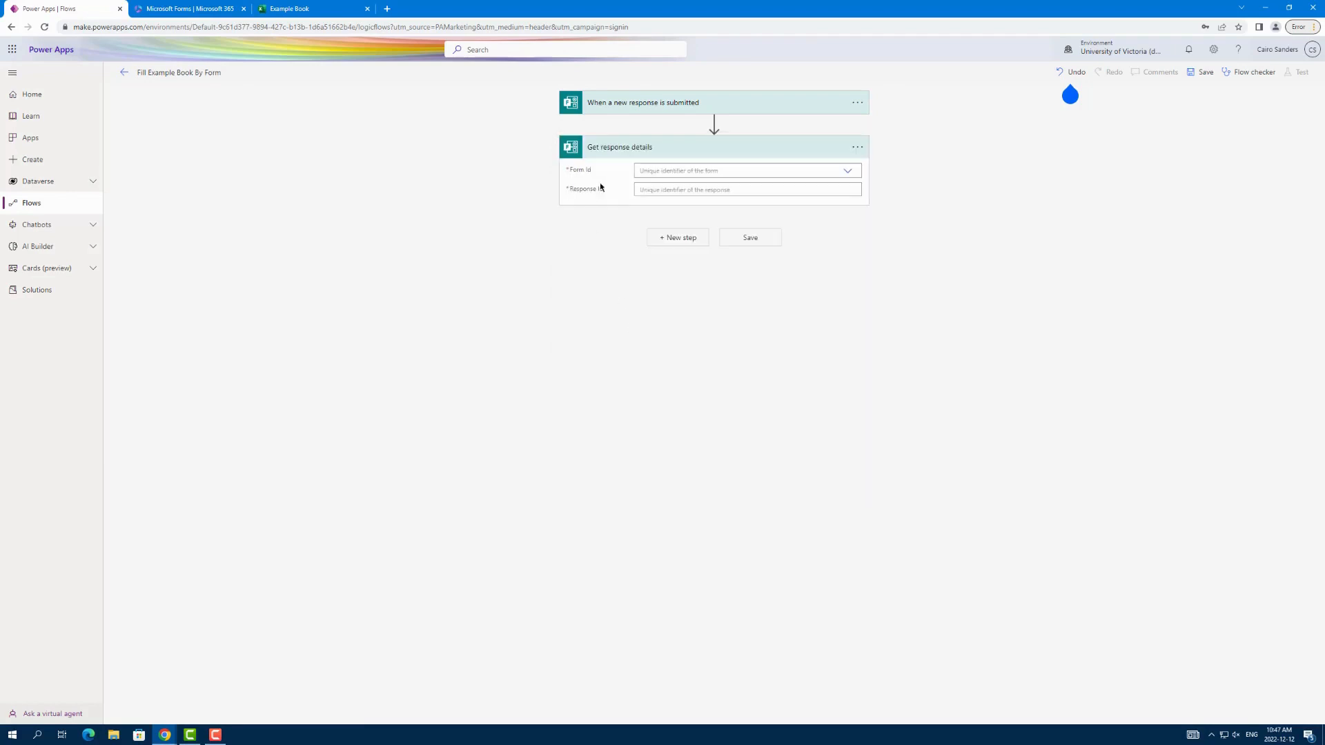
Step: Set the response details action's form to "Example Form To Show How Microsoft flow works" and its Response Id to the trigger's dynamic Response Id
{"action": "left_click", "coordinate": [847, 170]}
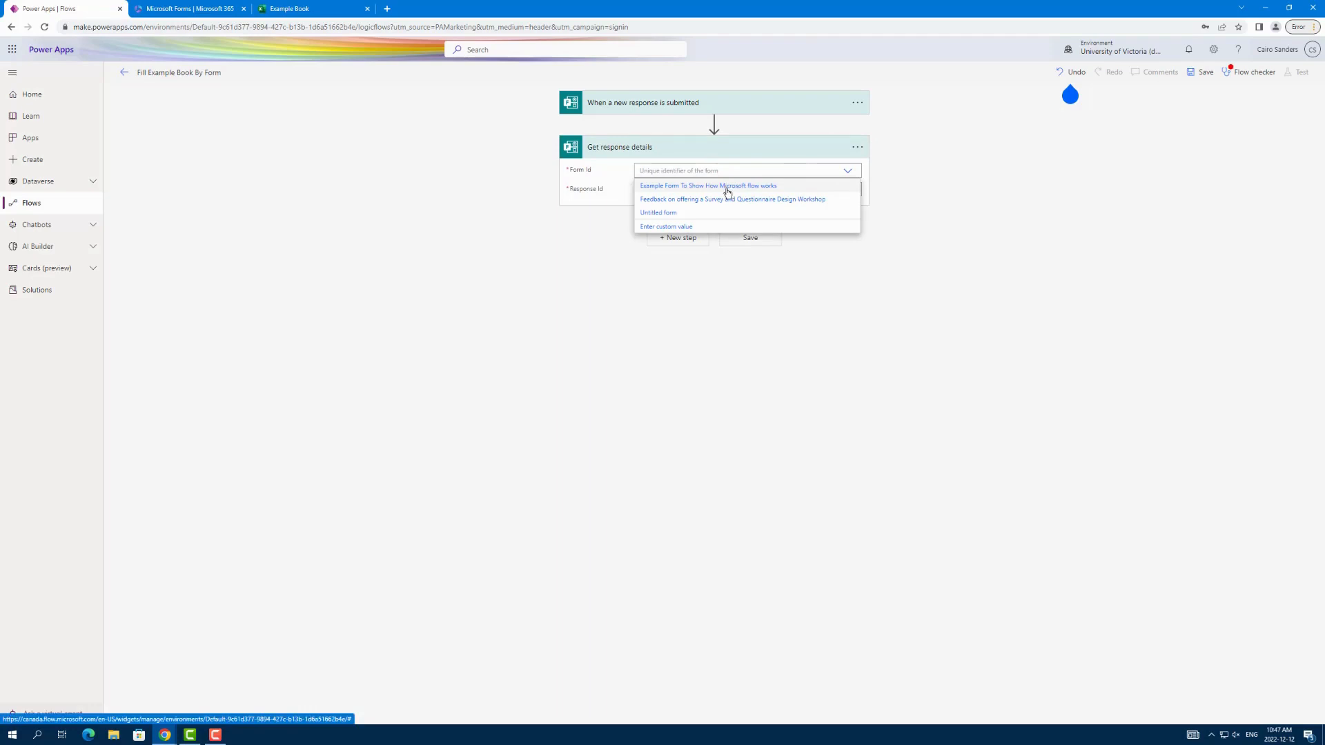
{"action": "left_click", "coordinate": [728, 189]}
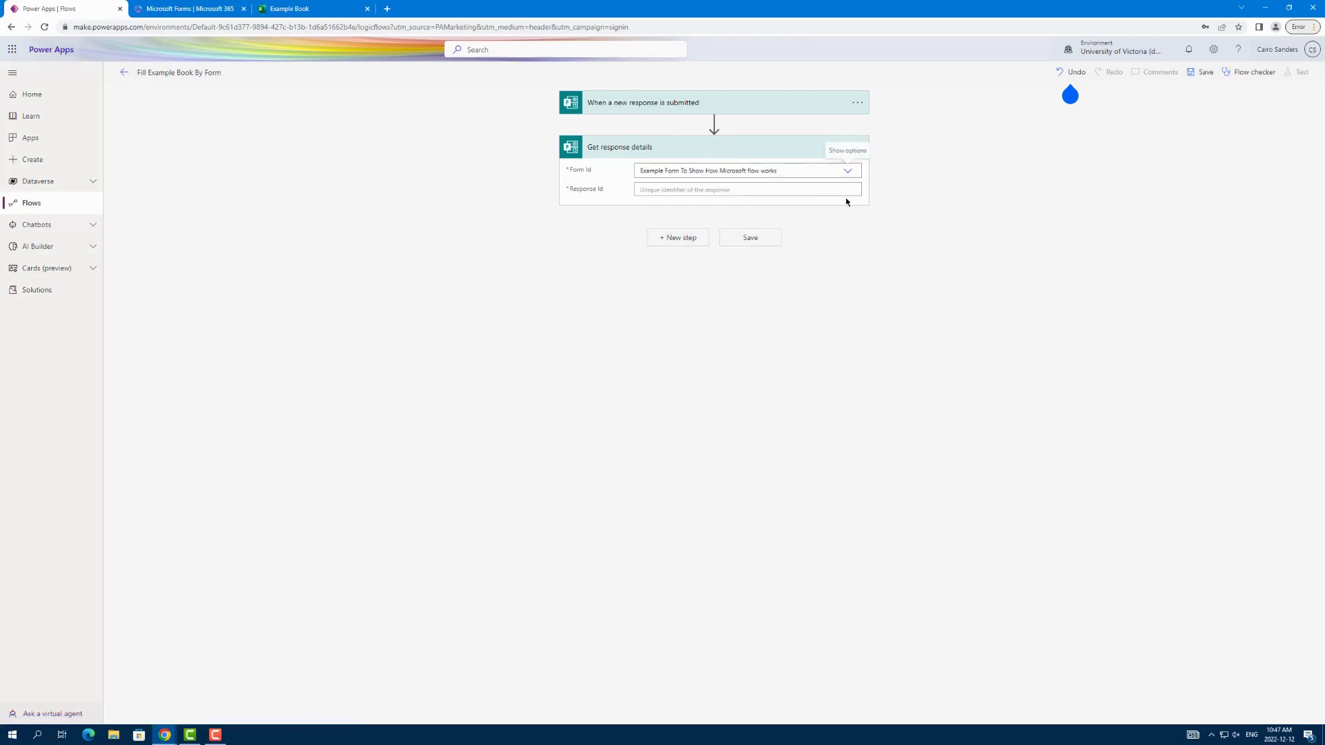
{"action": "left_click", "coordinate": [694, 191]}
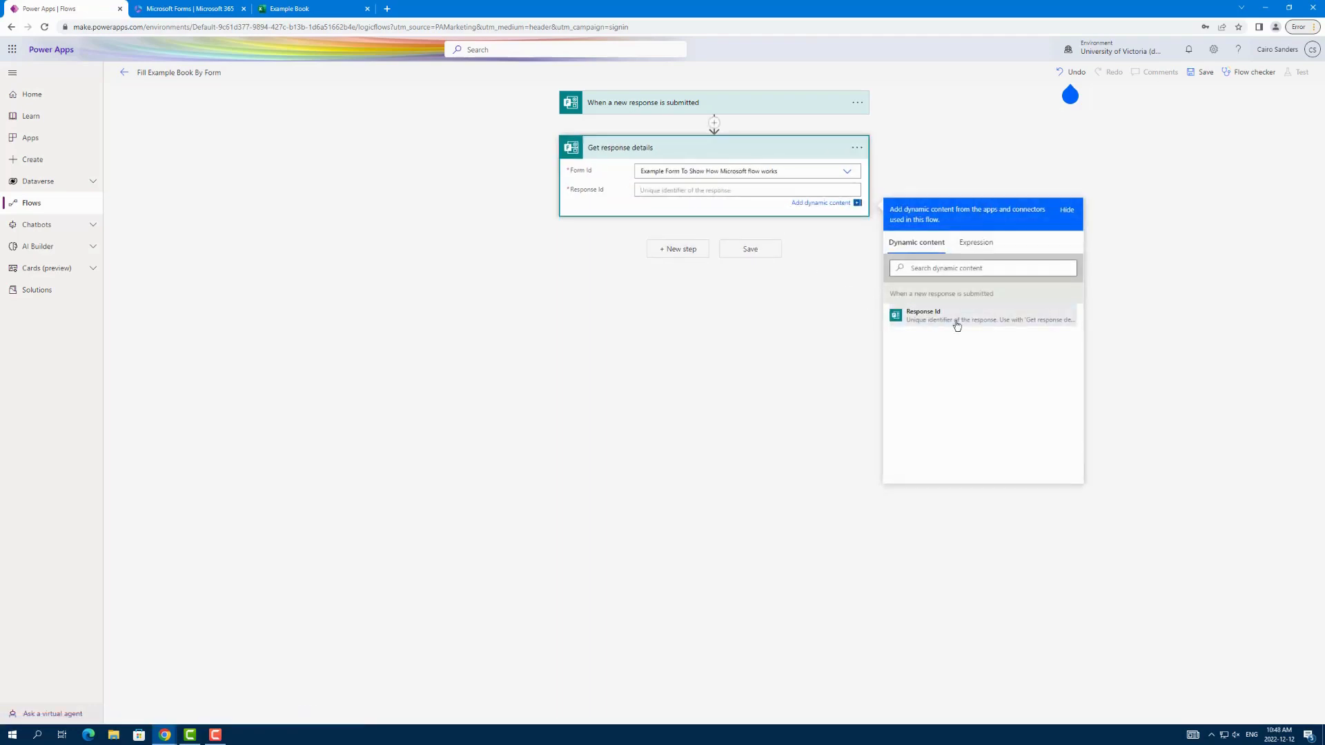
{"action": "left_click", "coordinate": [949, 319]}
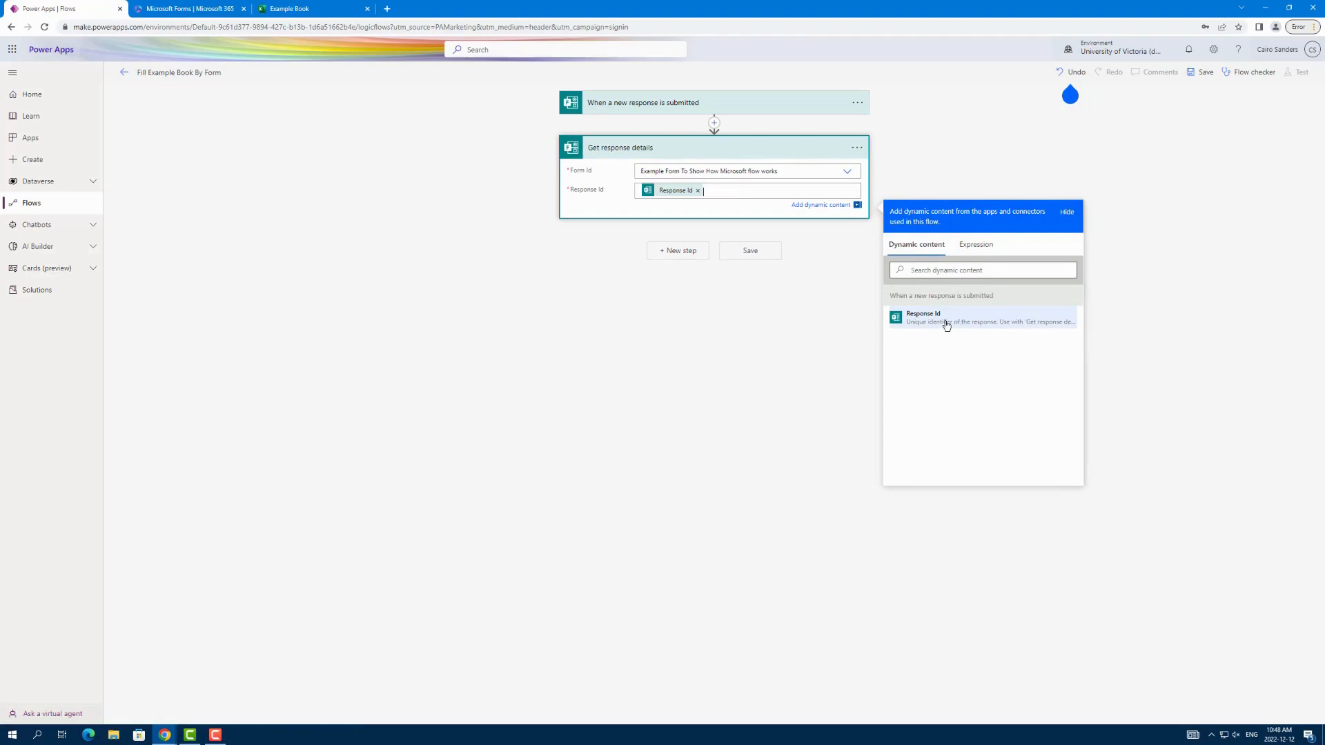
Step: Add the Excel Online (Business) "Add a row into a table" action and set its location to OneDrive for Business
{"action": "left_click", "coordinate": [666, 254]}
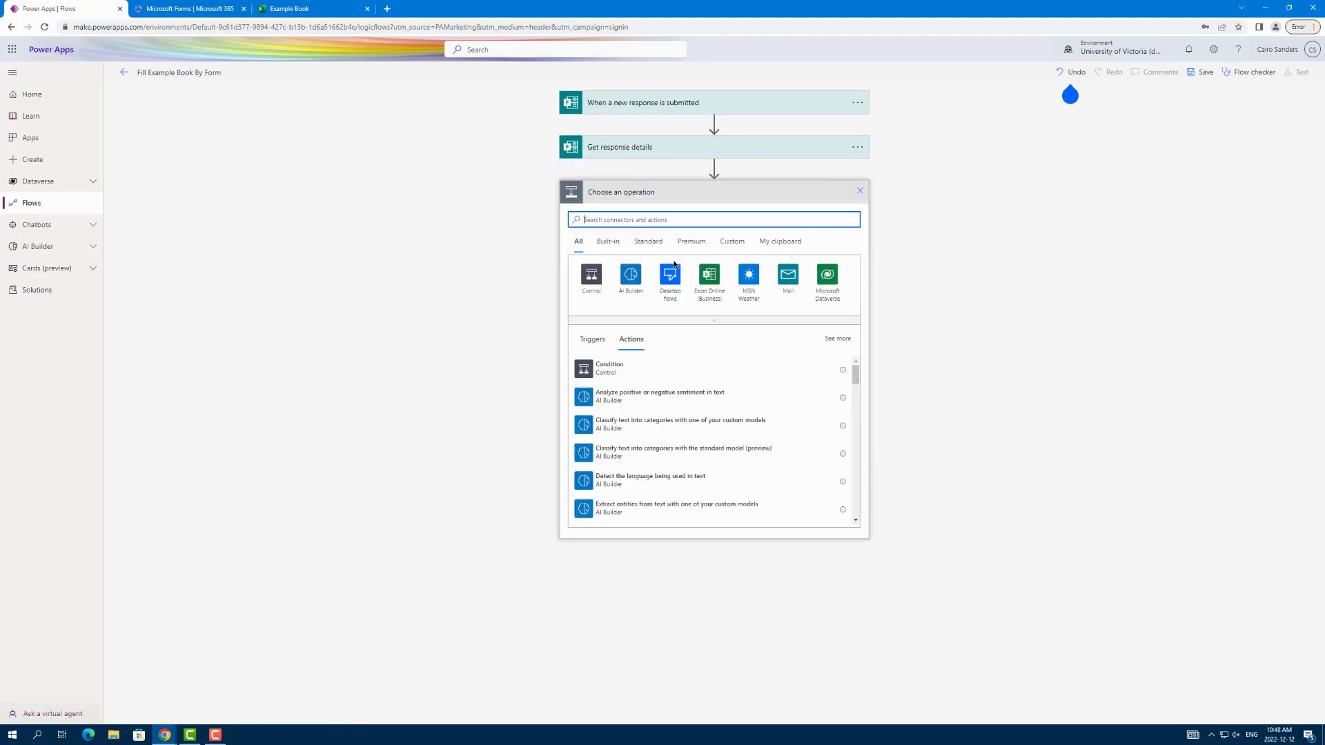
{"action": "left_click", "coordinate": [705, 277]}
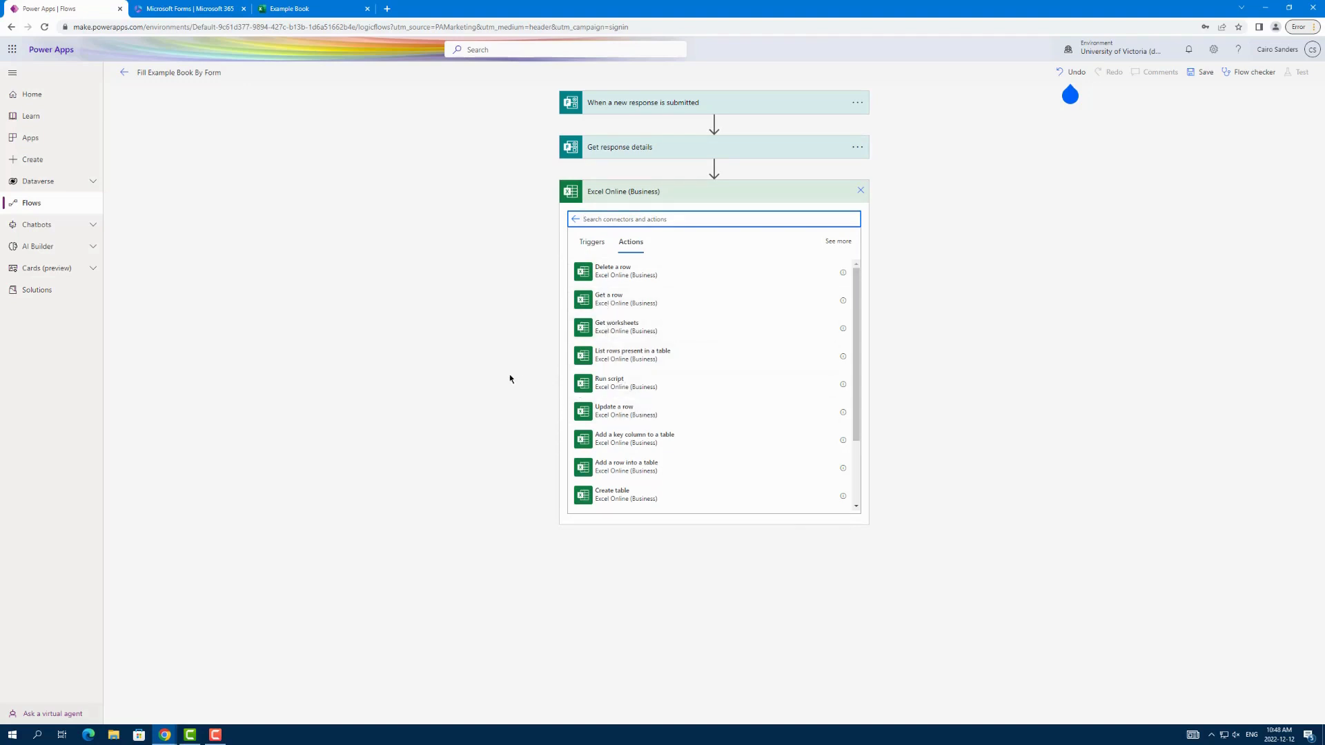
{"action": "left_click", "coordinate": [675, 476]}
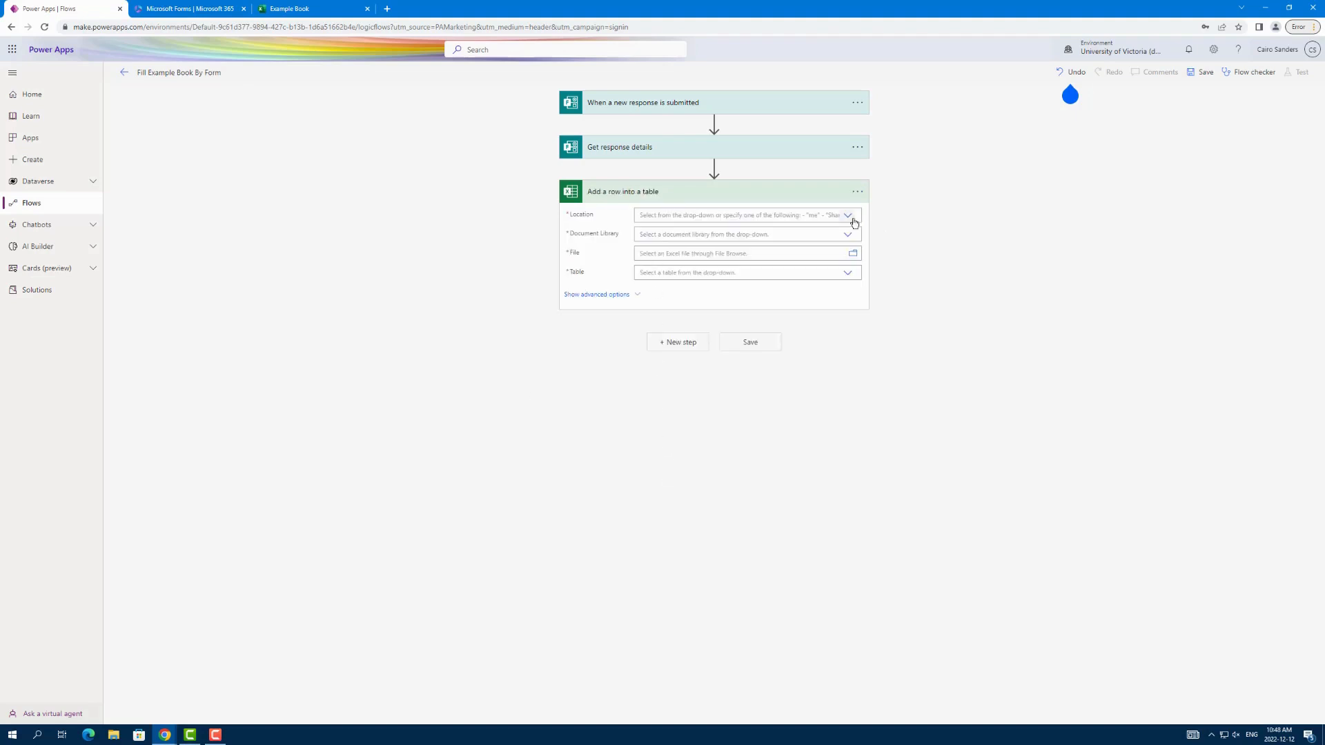
{"action": "left_click", "coordinate": [853, 219]}
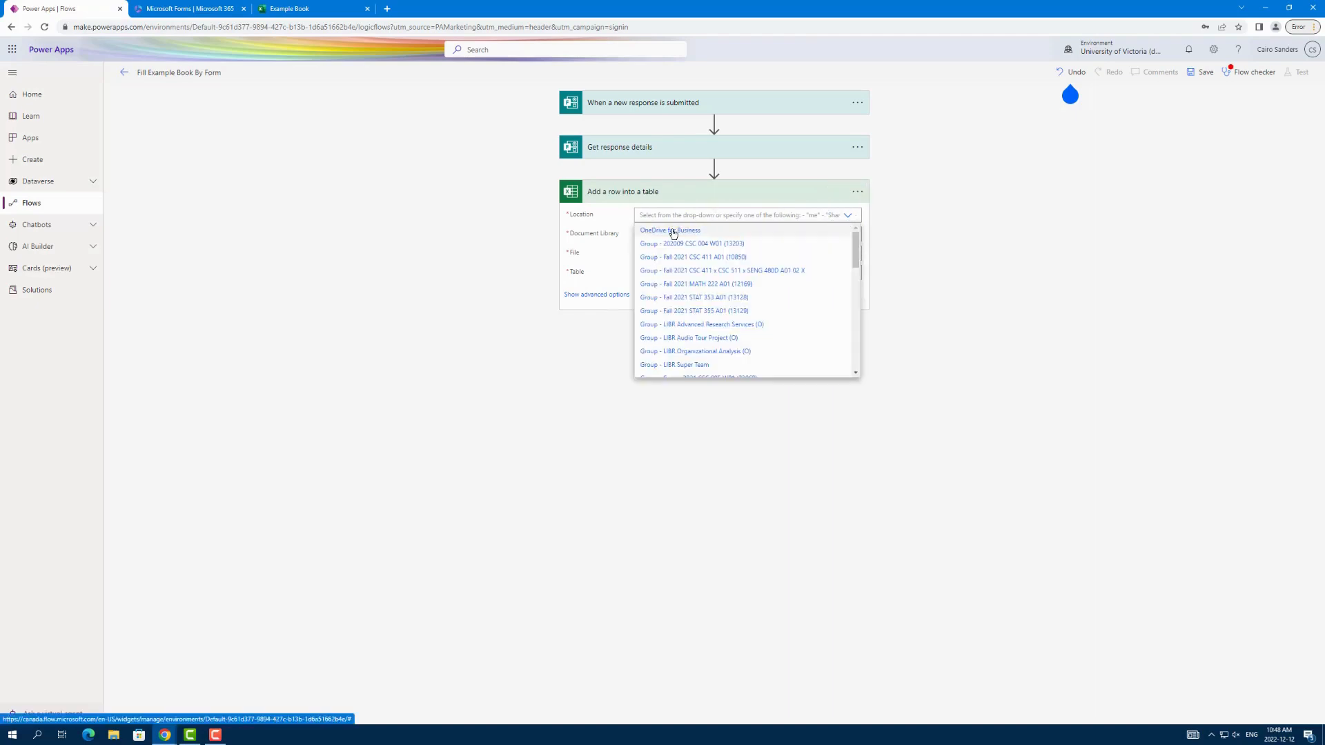
{"action": "left_click", "coordinate": [673, 231]}
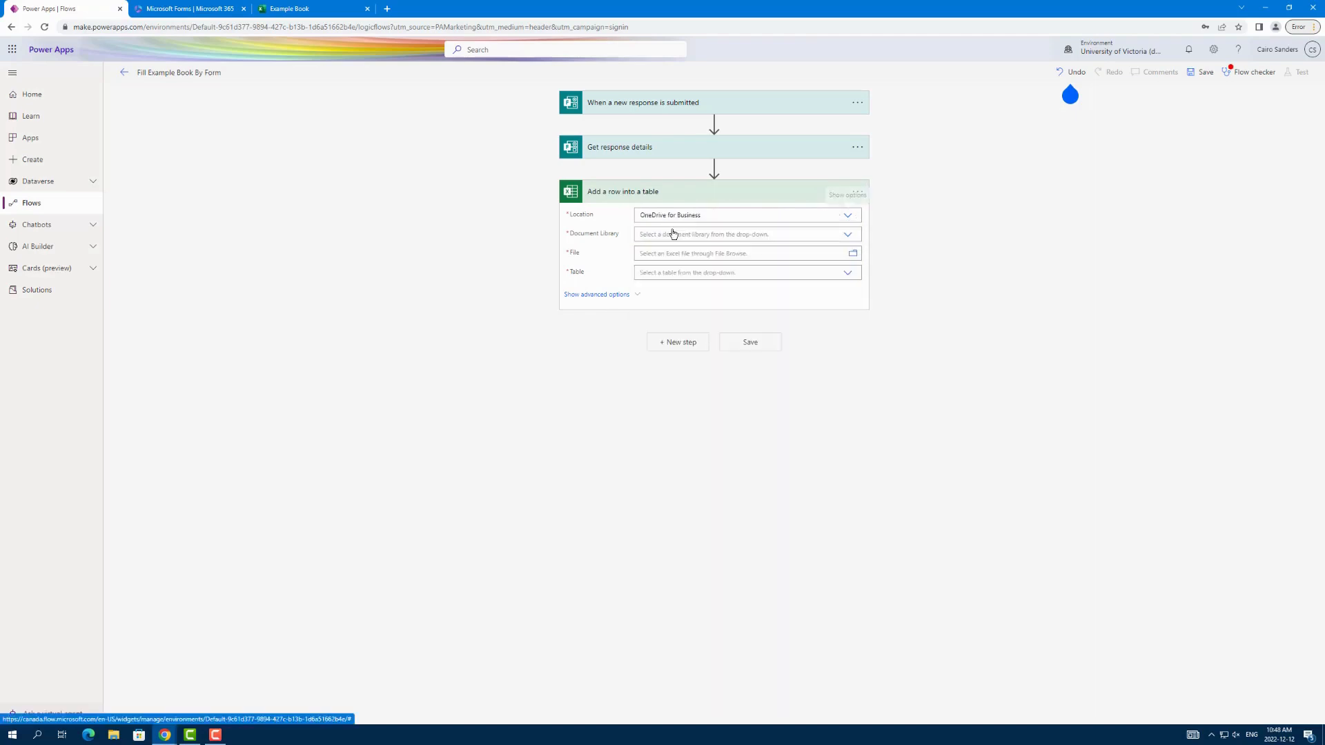
Step: Try to browse for the Excel file in the first OneDrive document library
{"action": "left_click", "coordinate": [853, 239]}
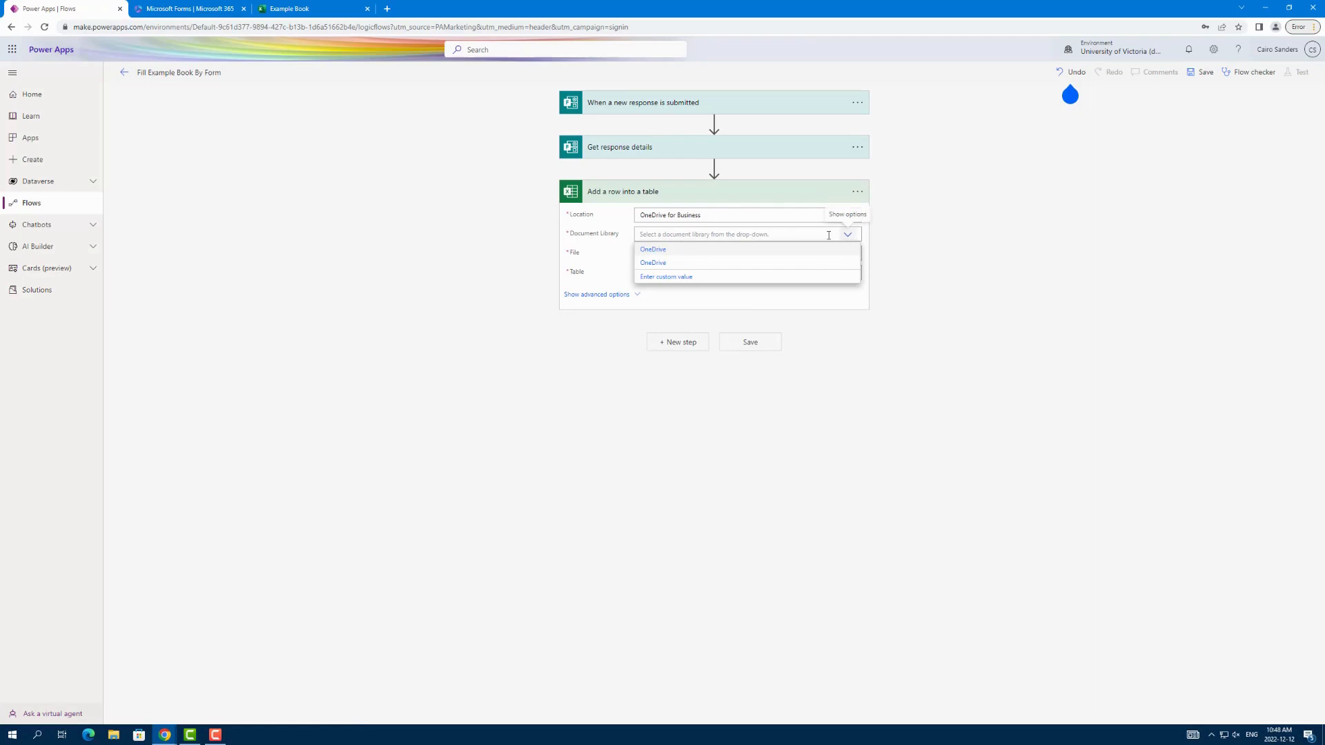
{"action": "left_click", "coordinate": [668, 251]}
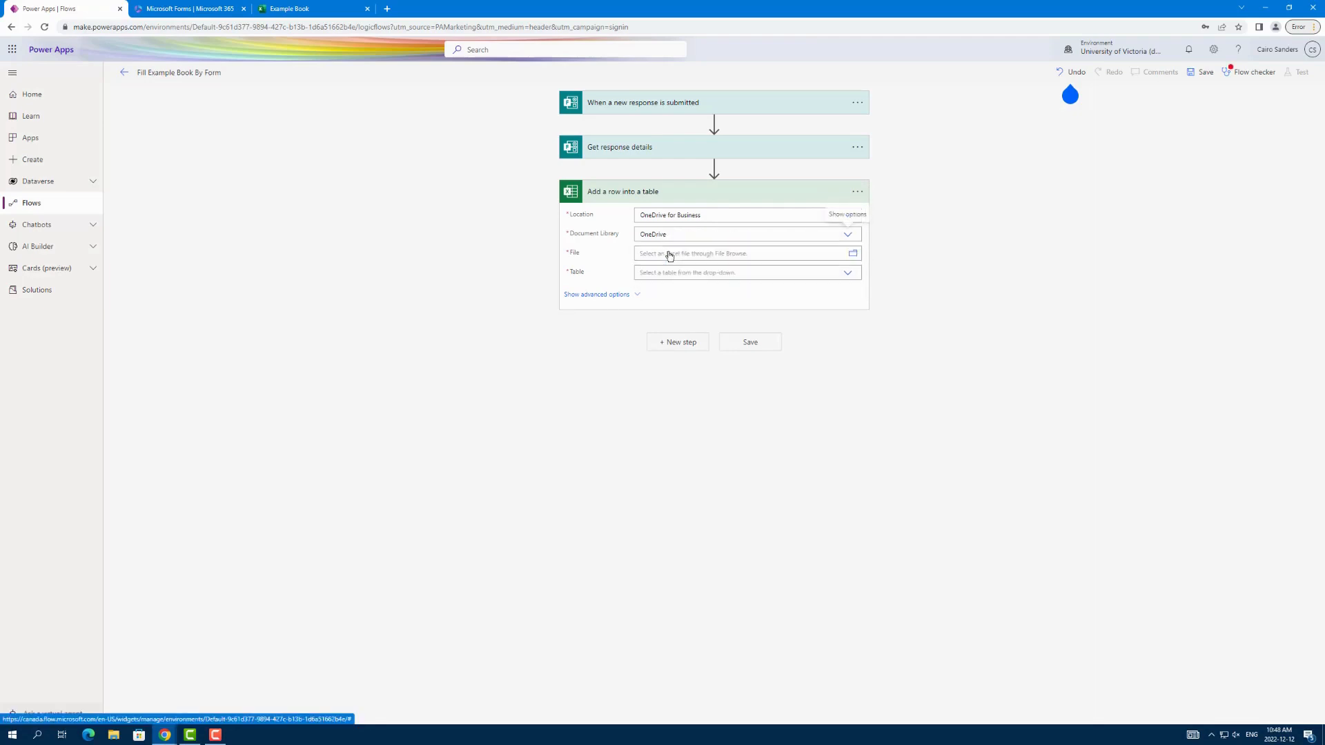
{"action": "left_click", "coordinate": [854, 255]}
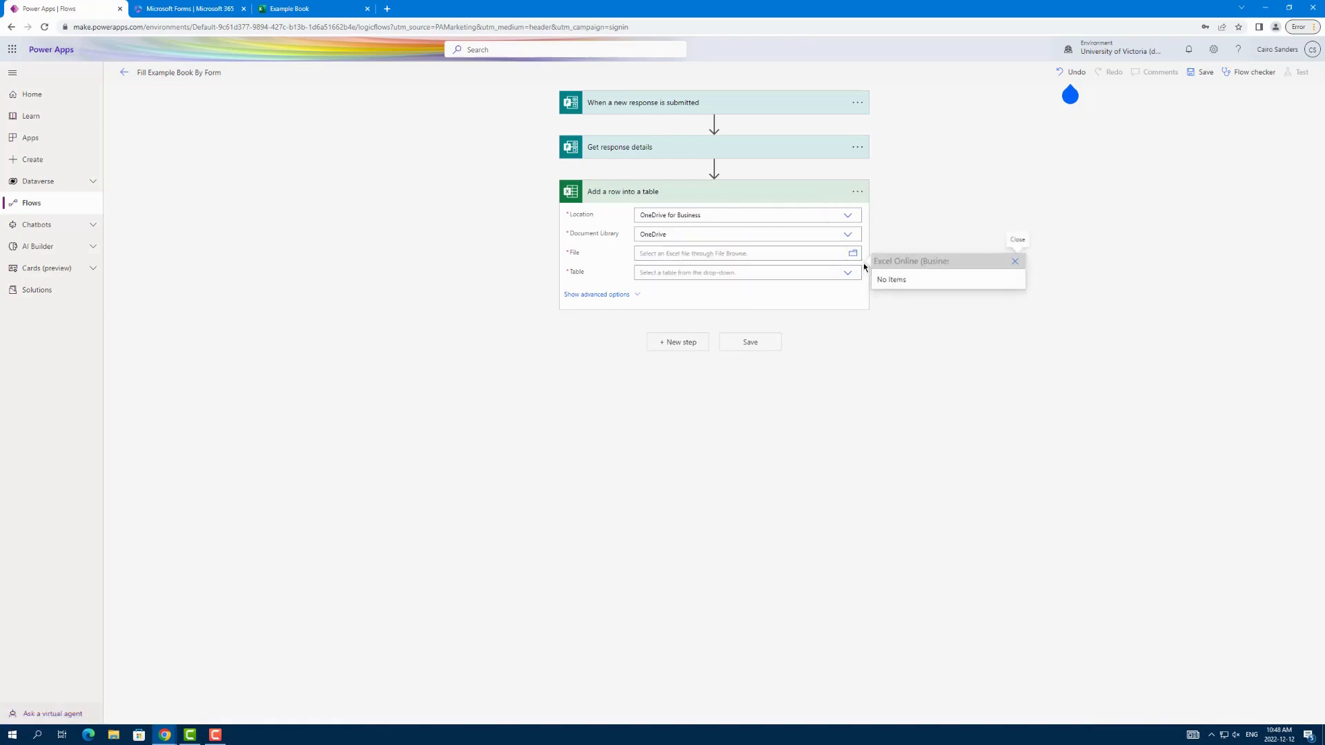
{"action": "left_click", "coordinate": [743, 235]}
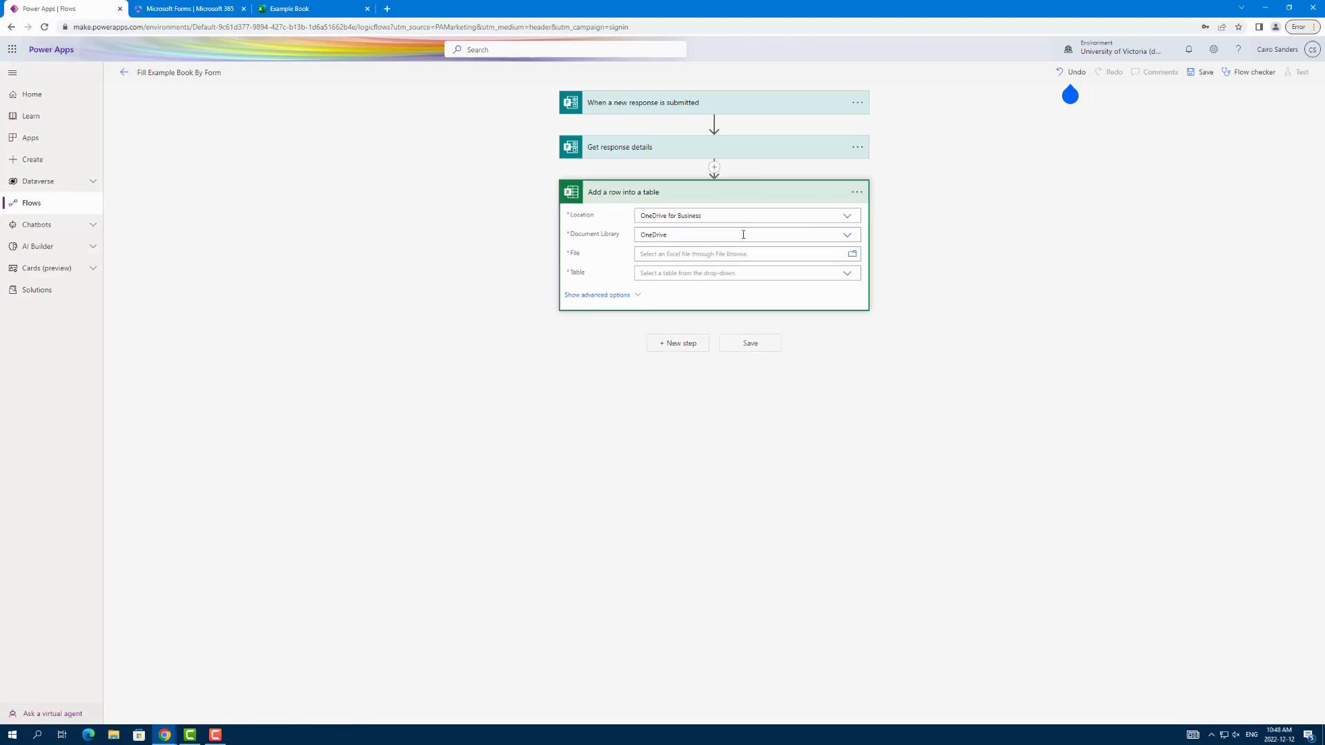
Step: Point the action at Table1 in /Example Book.xlsx from the second OneDrive document library
{"action": "left_click", "coordinate": [855, 240]}
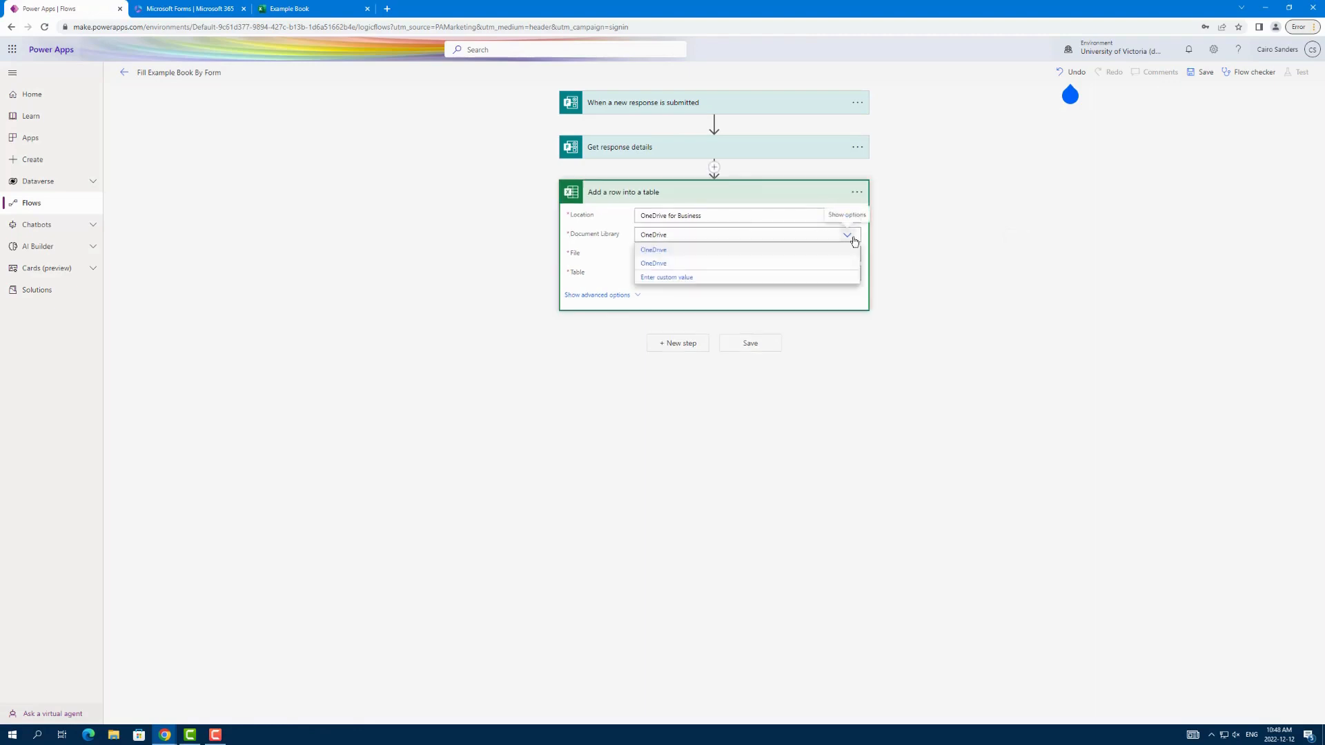
{"action": "left_click", "coordinate": [645, 264]}
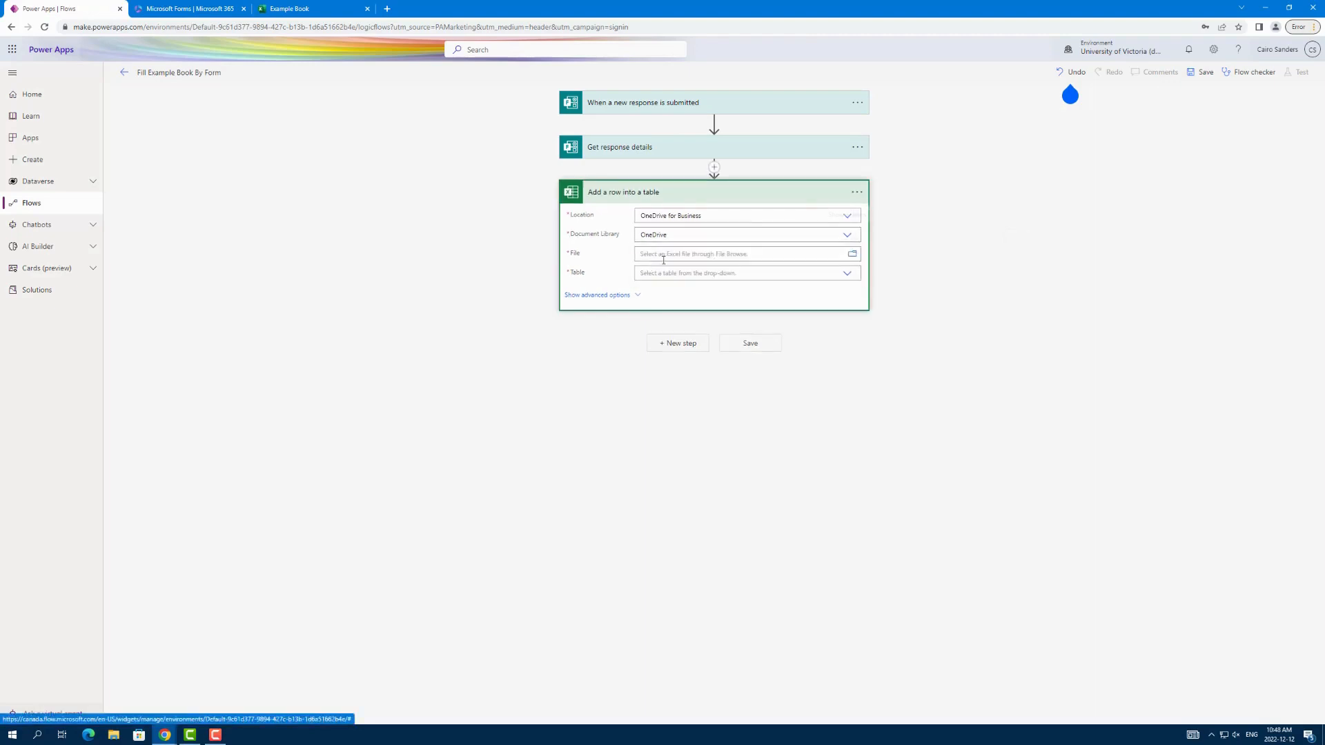
{"action": "left_click", "coordinate": [854, 254]}
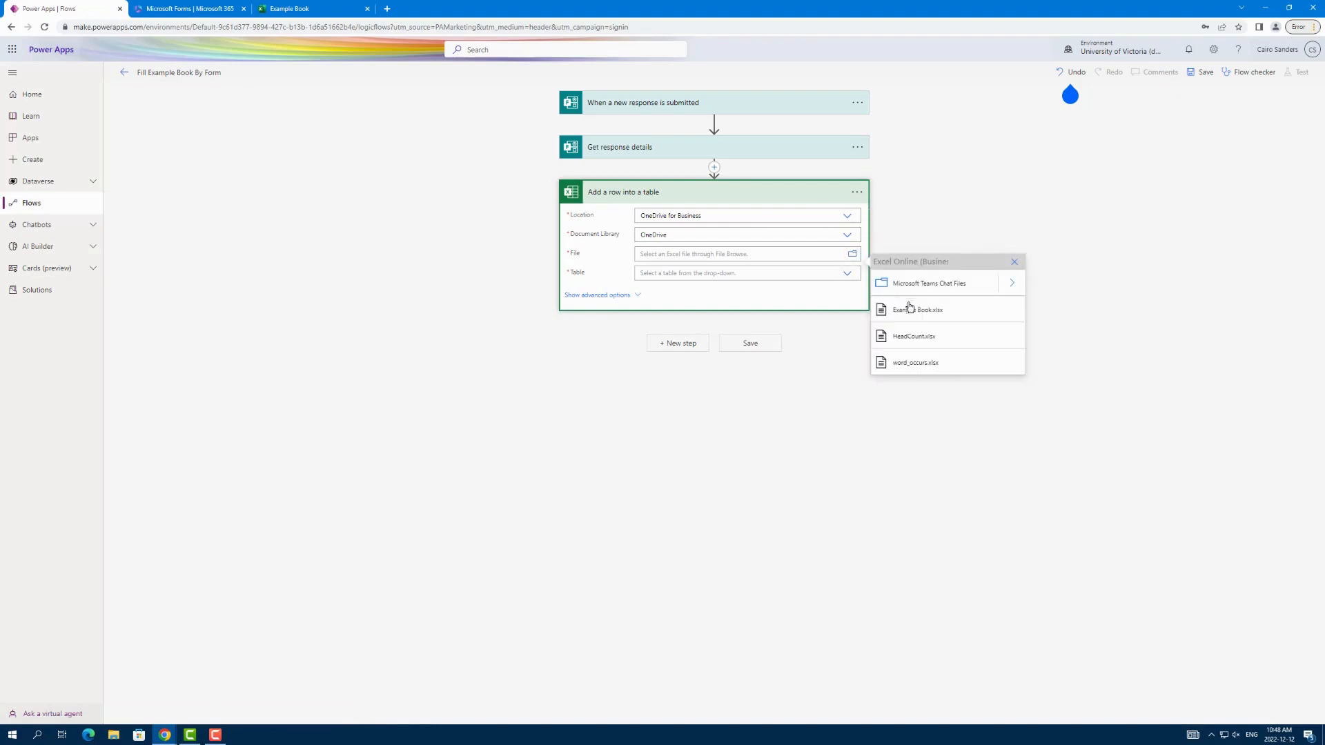
{"action": "left_click", "coordinate": [920, 311]}
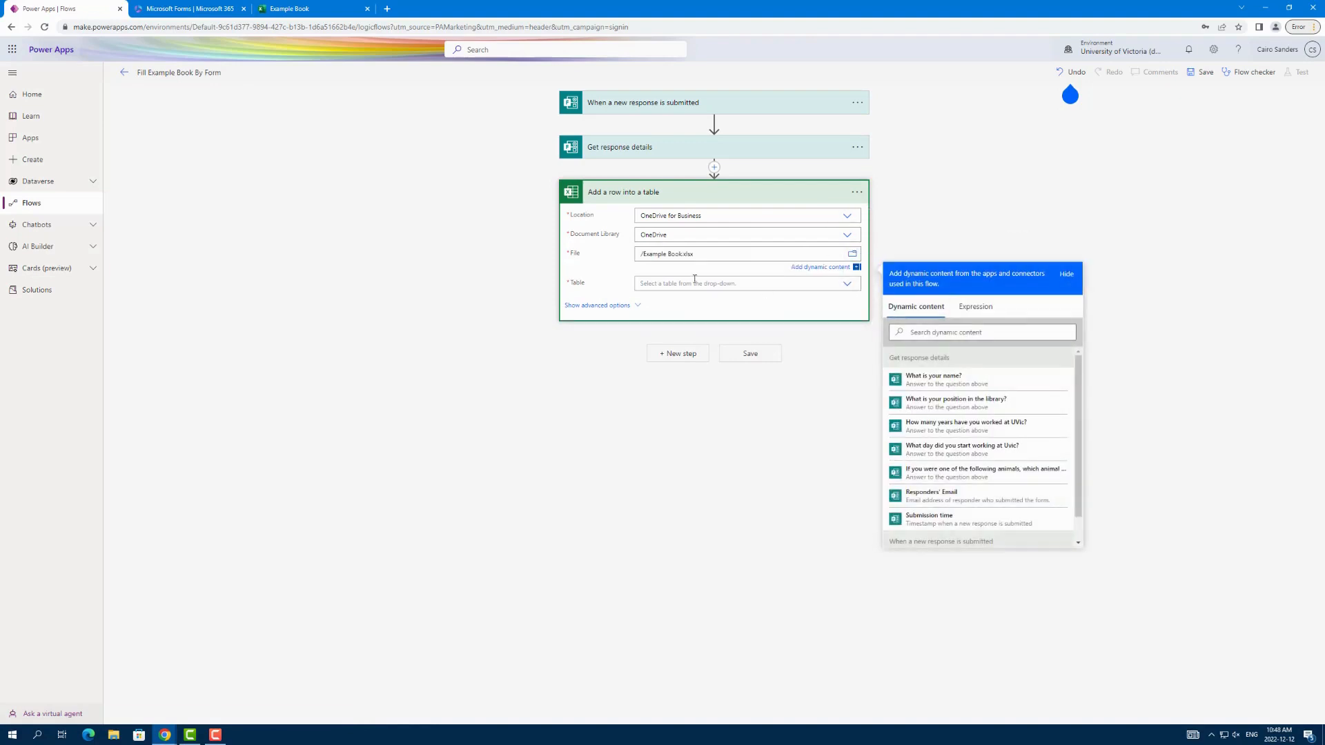
{"action": "left_click", "coordinate": [846, 283]}
{"action": "left_click", "coordinate": [663, 290]}
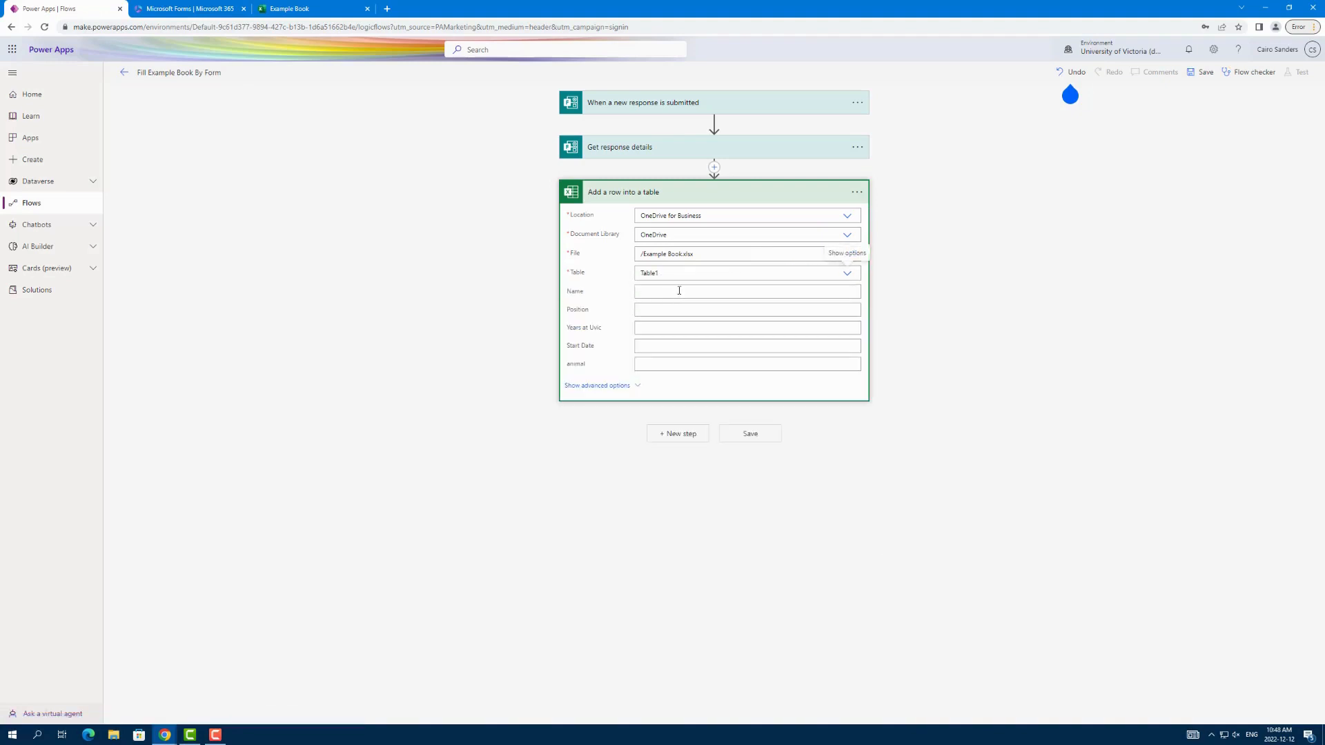
Step: Map the Name, Position, Years at Uvic, Start Date and animal columns to the matching form answers from Get response details
{"action": "left_click", "coordinate": [679, 290]}
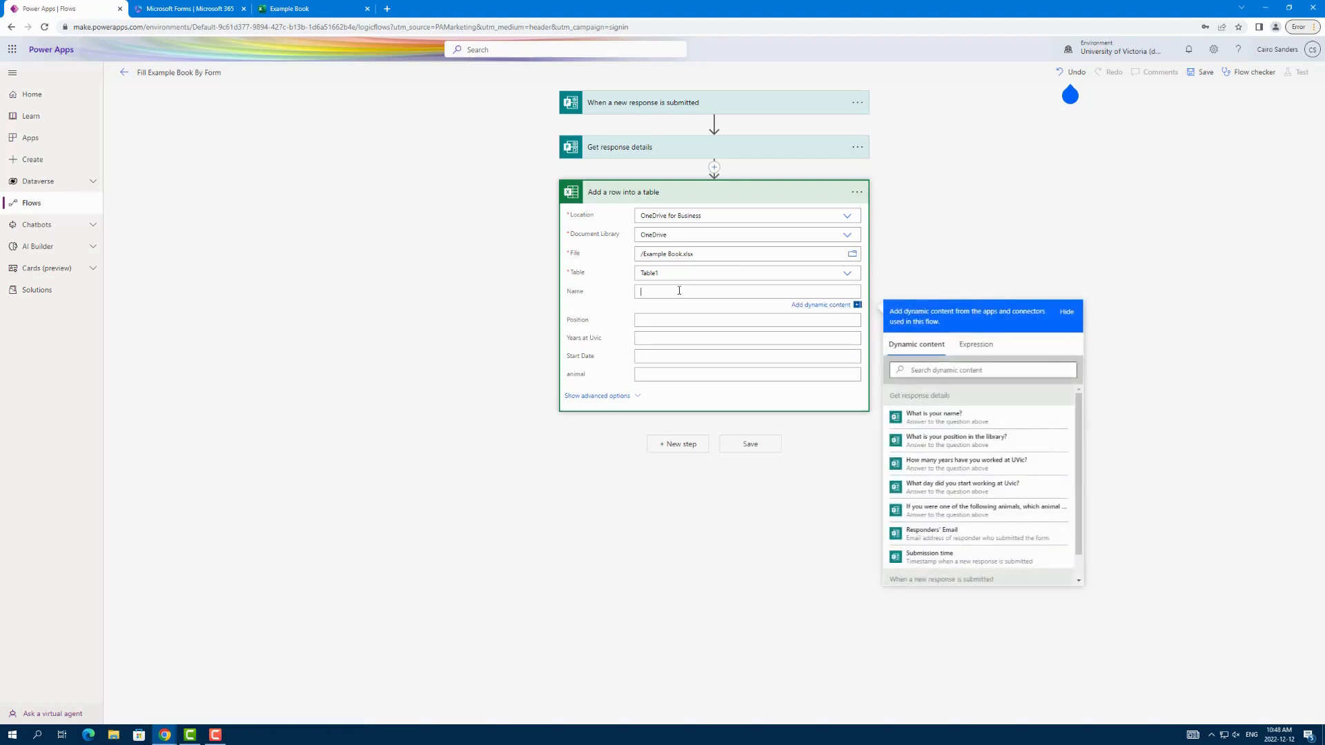
{"action": "left_click", "coordinate": [956, 416]}
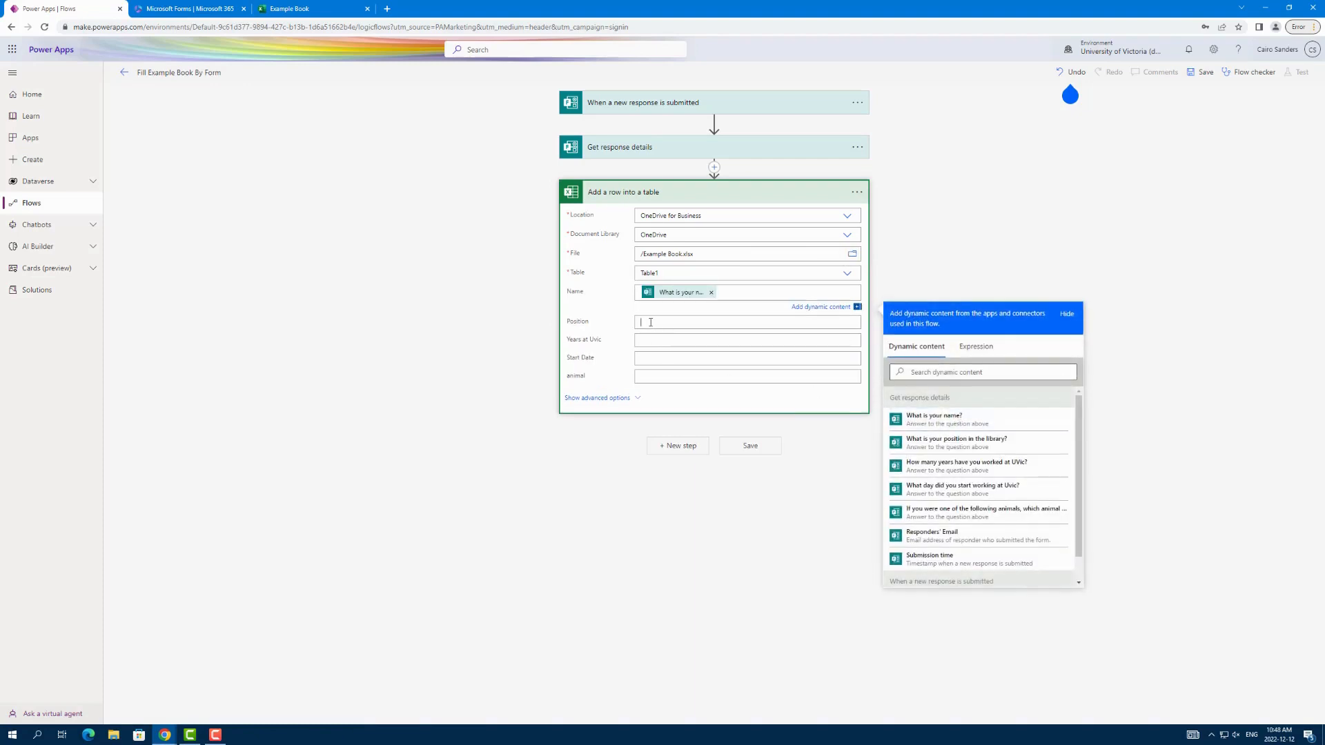
{"action": "left_click", "coordinate": [981, 462]}
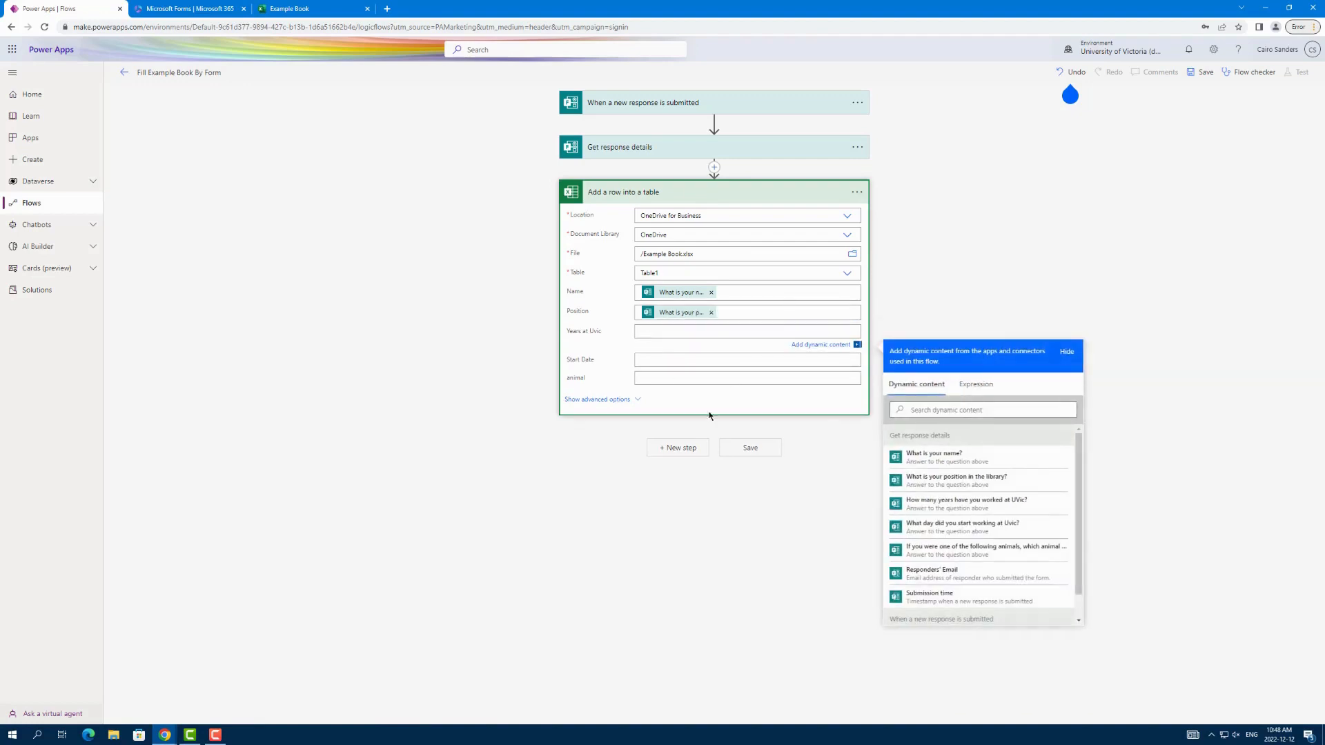
{"action": "left_click", "coordinate": [992, 513]}
{"action": "left_click", "coordinate": [657, 365]}
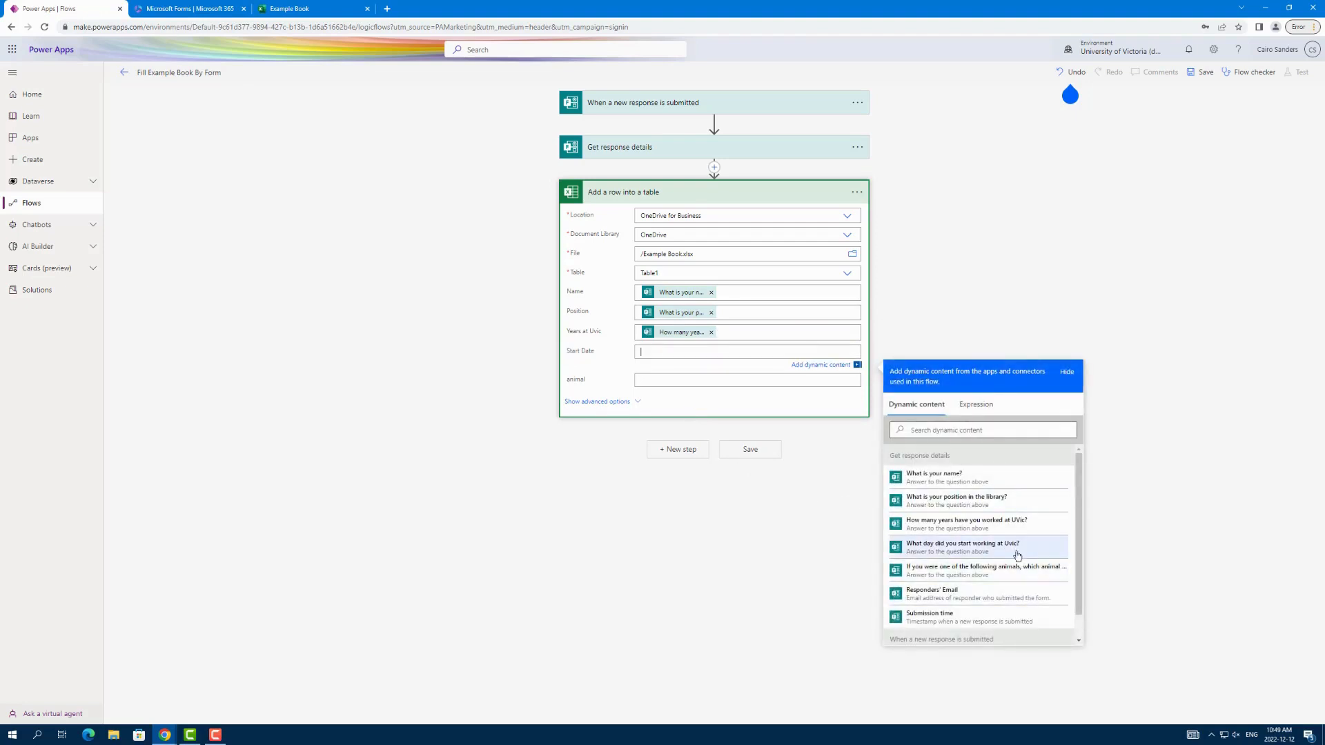
{"action": "left_click", "coordinate": [952, 547]}
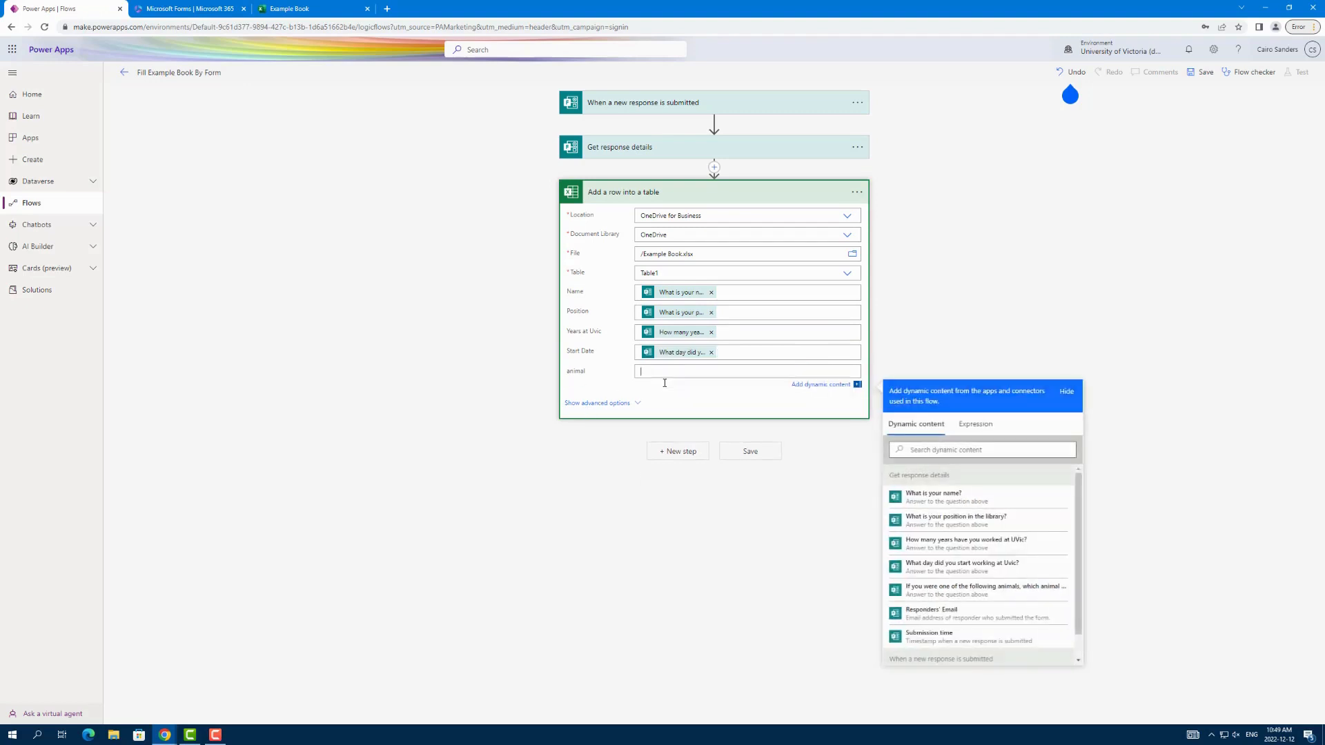
{"action": "left_click", "coordinate": [957, 592]}
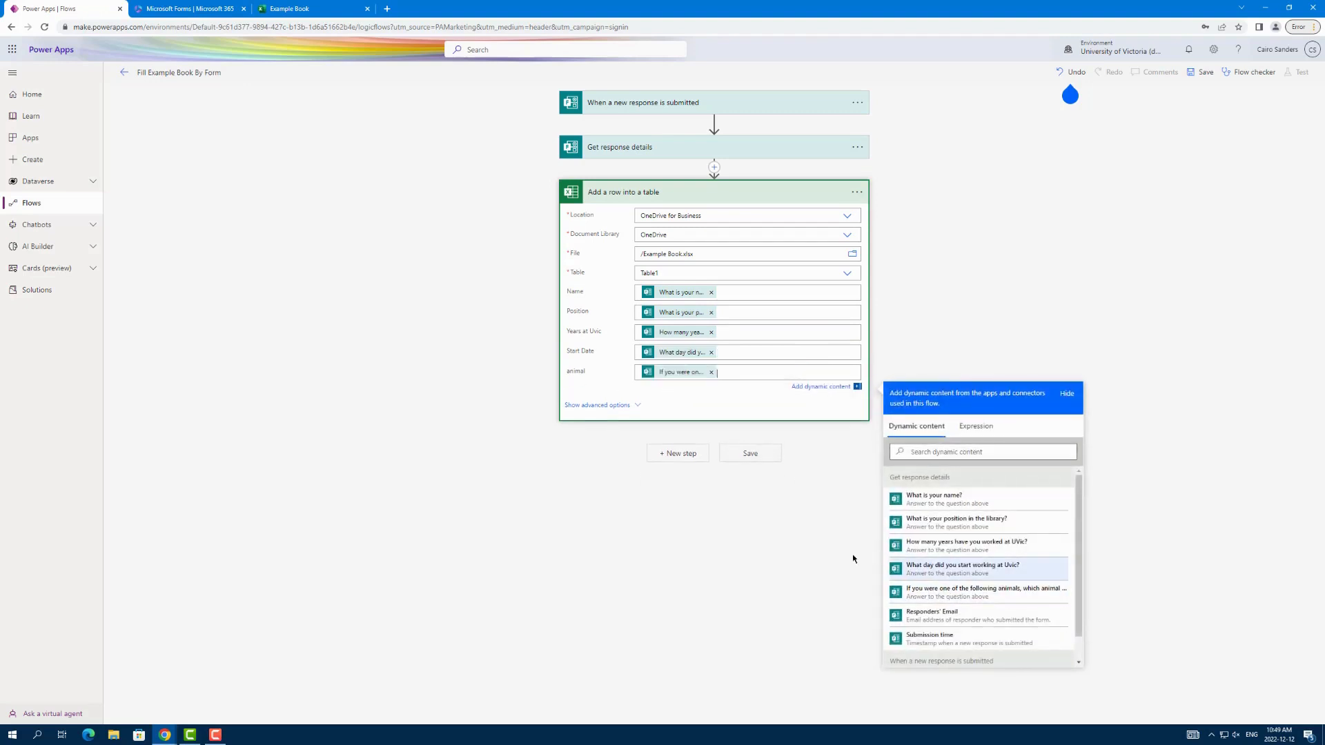
Step: Save the flow and start a manual test of it
{"action": "left_click", "coordinate": [765, 456]}
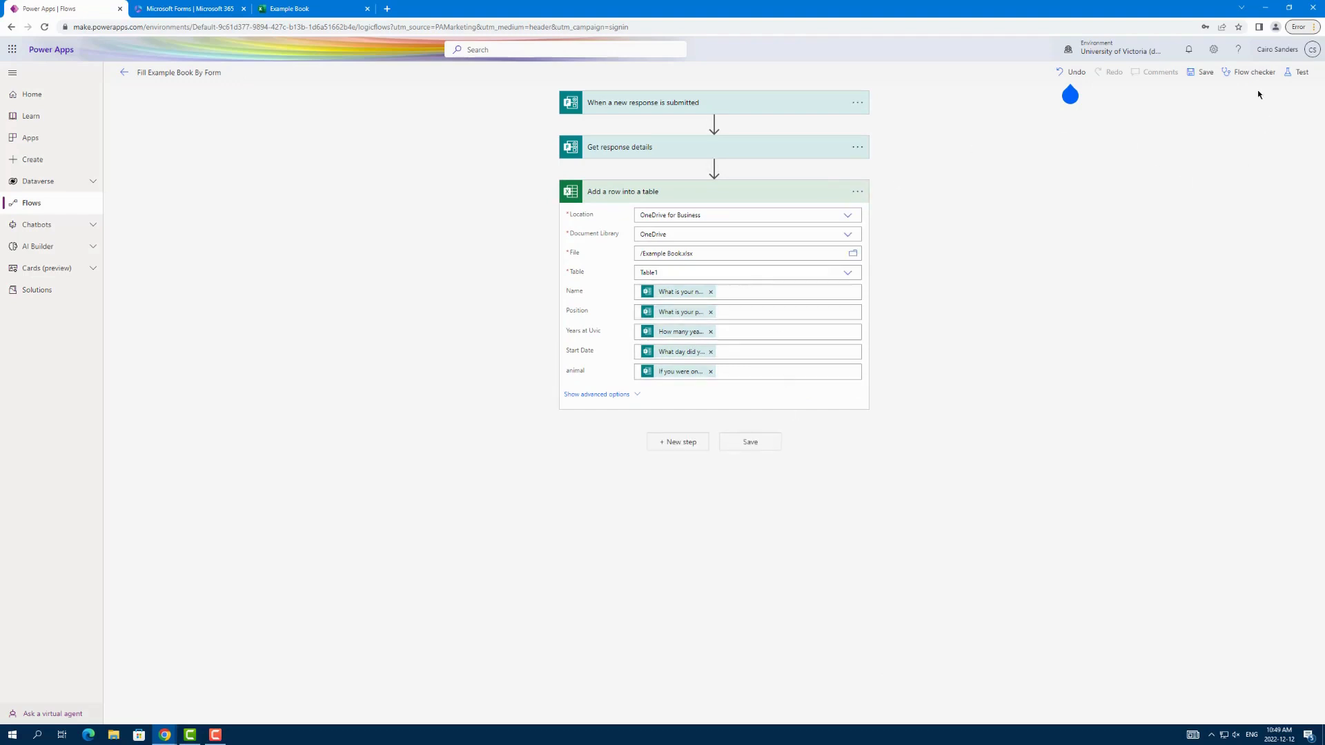
{"action": "left_click", "coordinate": [1298, 71]}
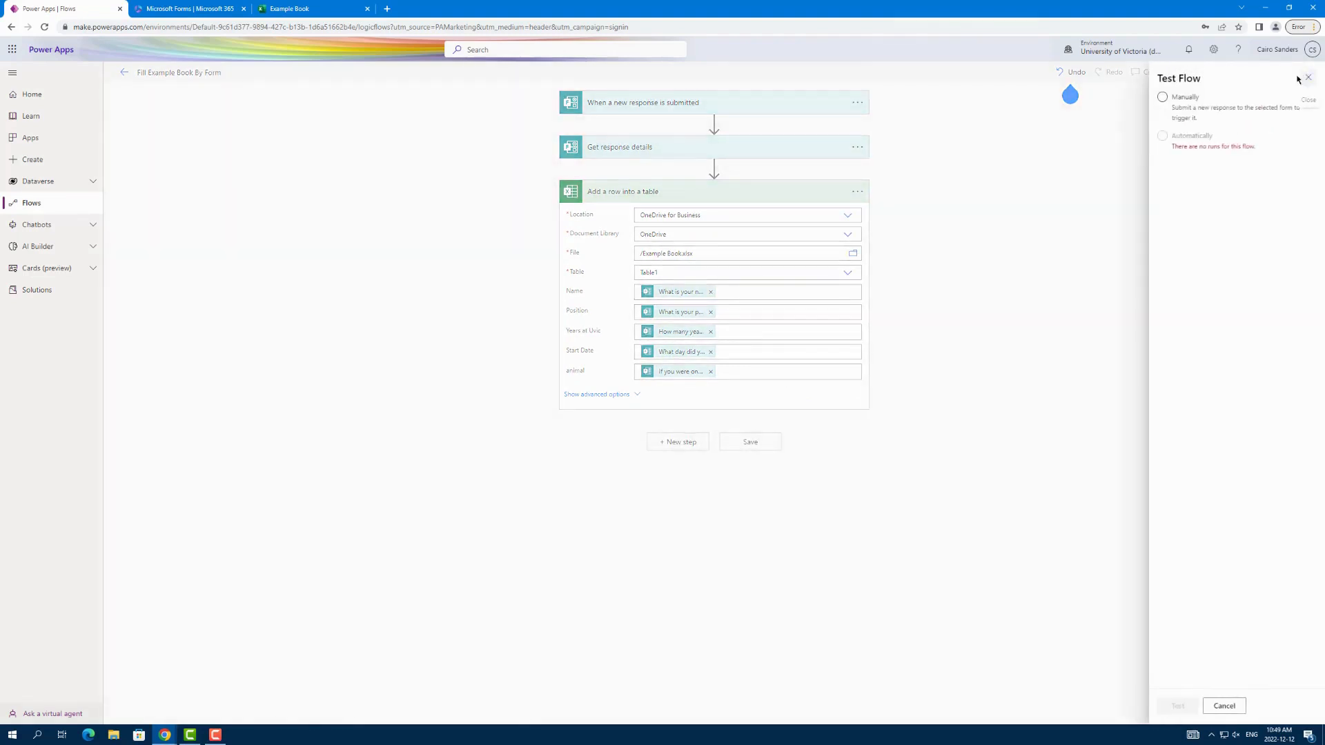
{"action": "left_click", "coordinate": [1163, 97]}
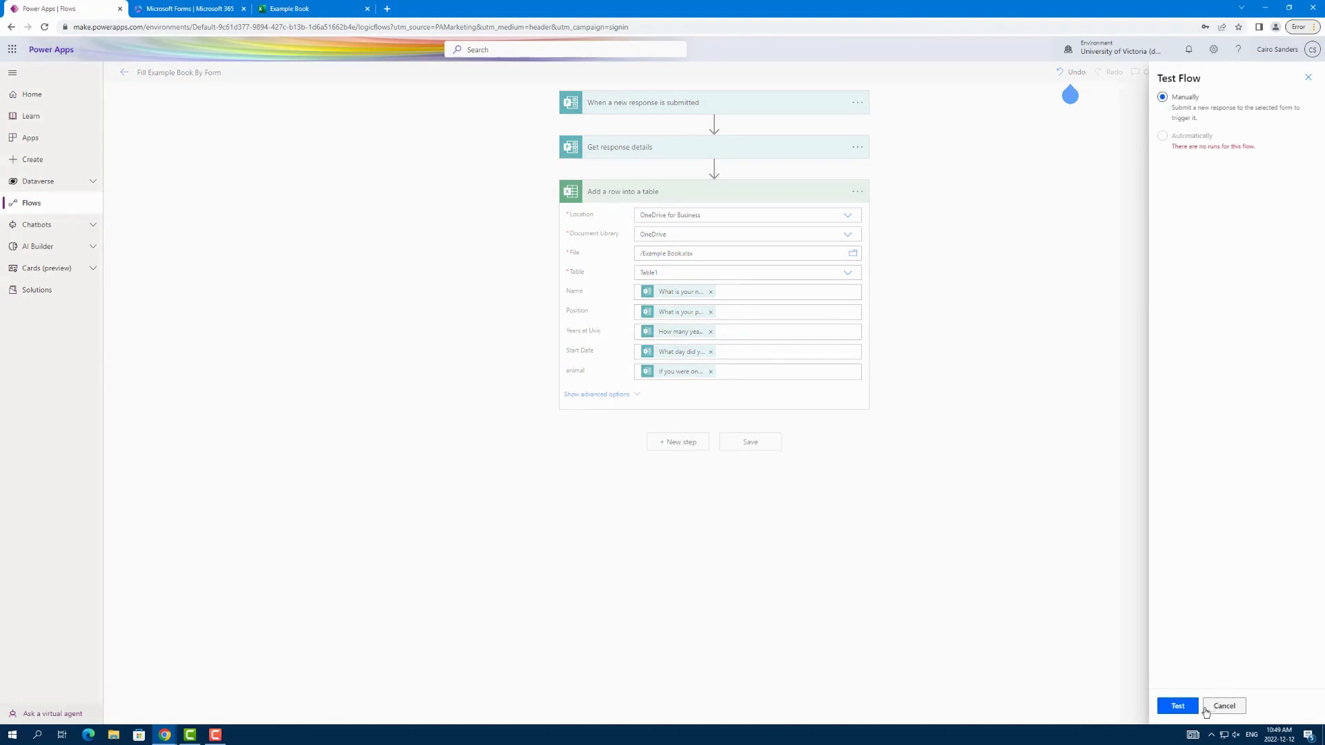
{"action": "left_click", "coordinate": [1177, 706]}
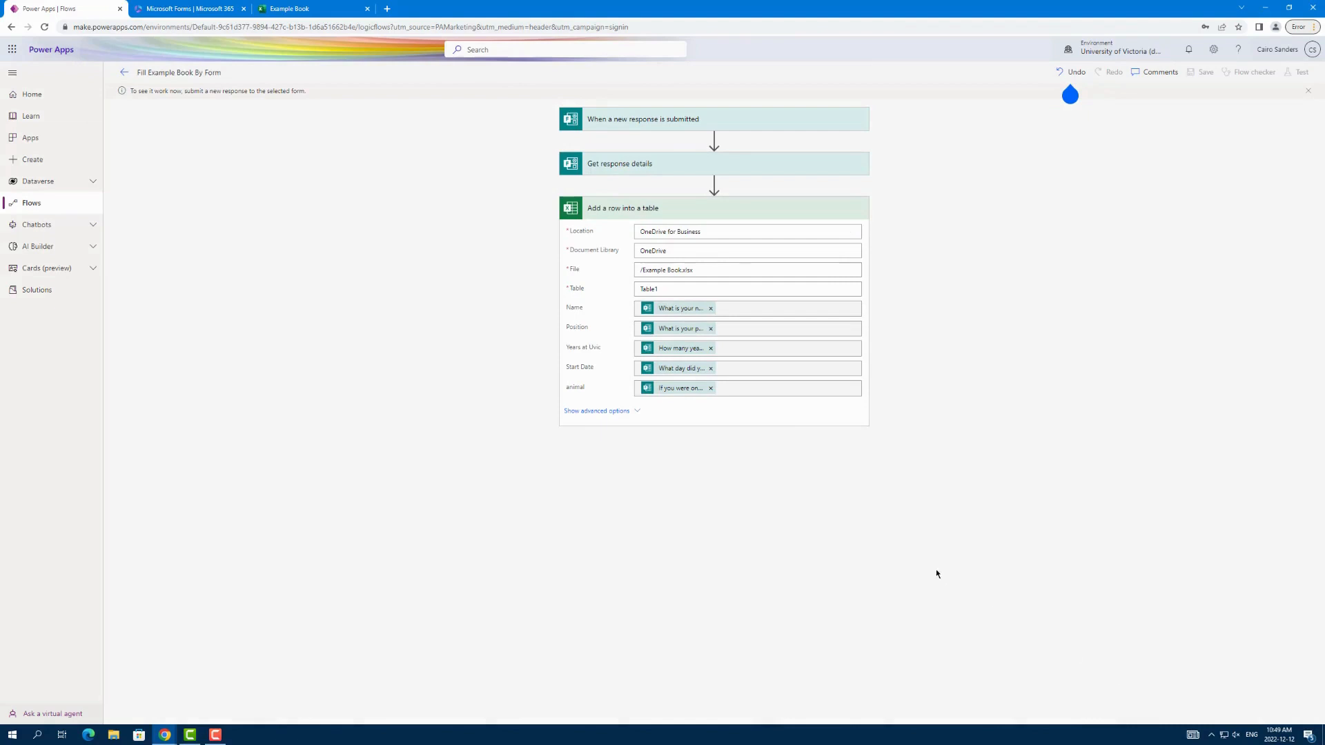
Step: Leave the flow editor, switch to Microsoft Forms and open "Example Form To Show How Microsoft flow works" from the refreshed forms list
{"action": "left_click", "coordinate": [126, 74]}
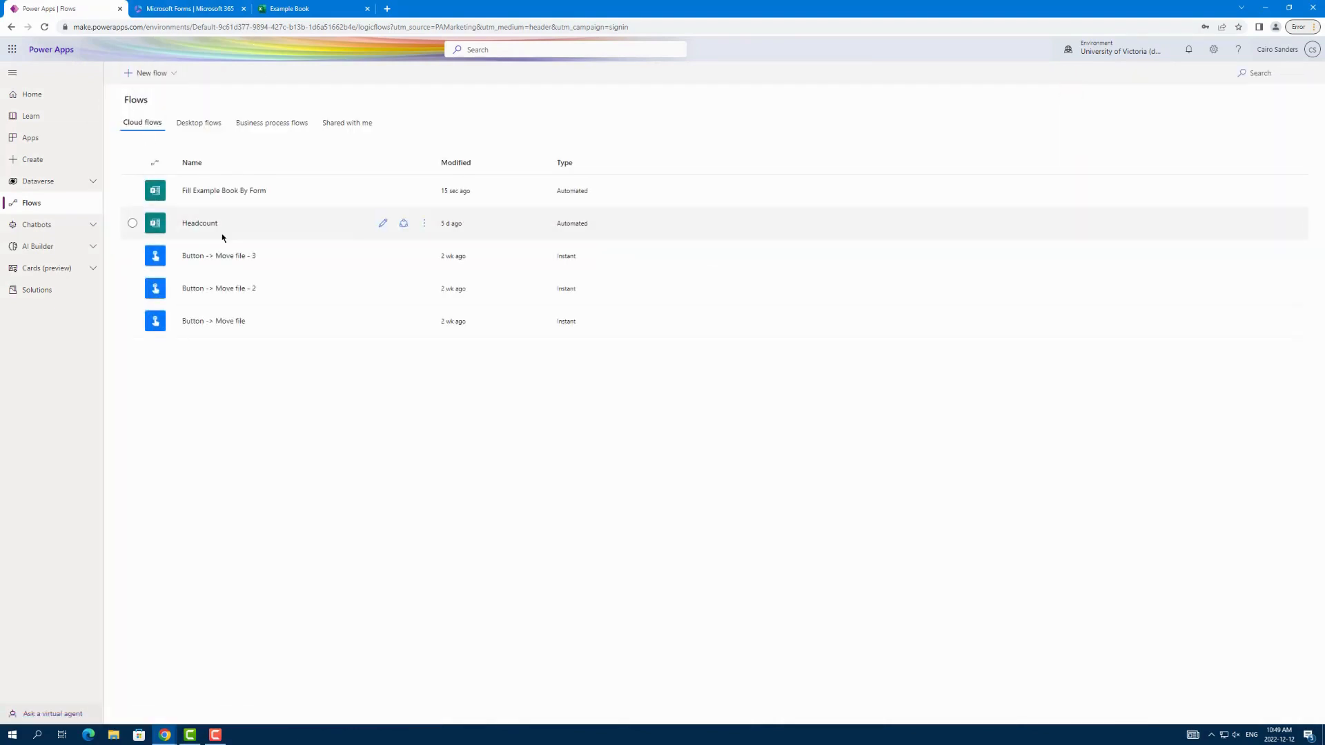
{"action": "left_click", "coordinate": [216, 192]}
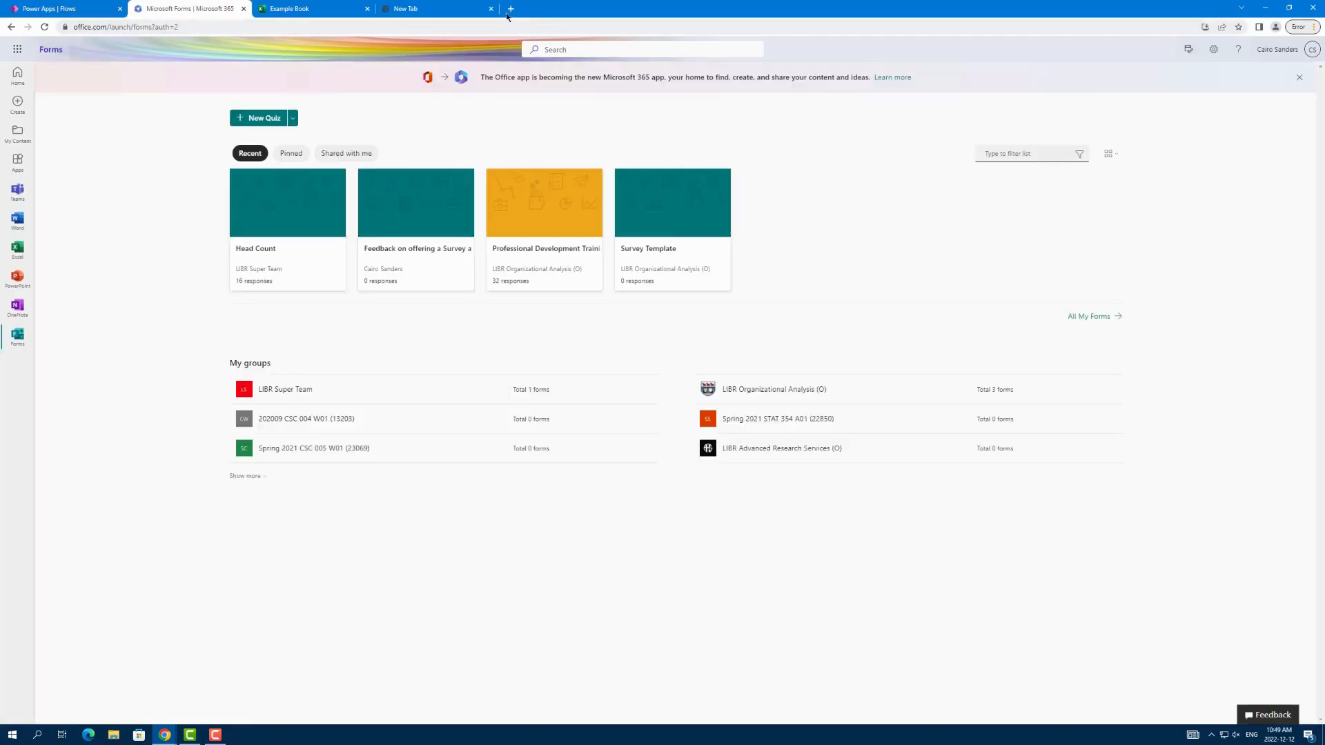
{"action": "left_click", "coordinate": [489, 9]}
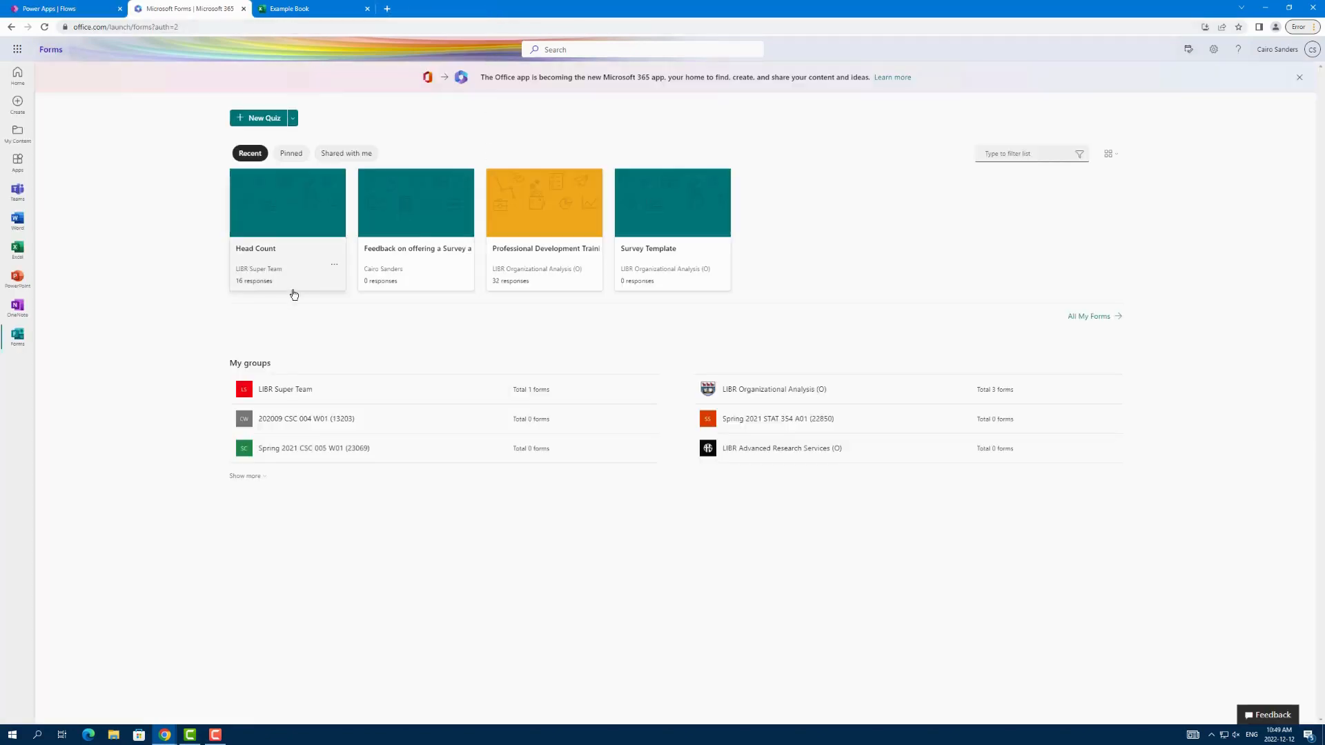
{"action": "left_click", "coordinate": [46, 26]}
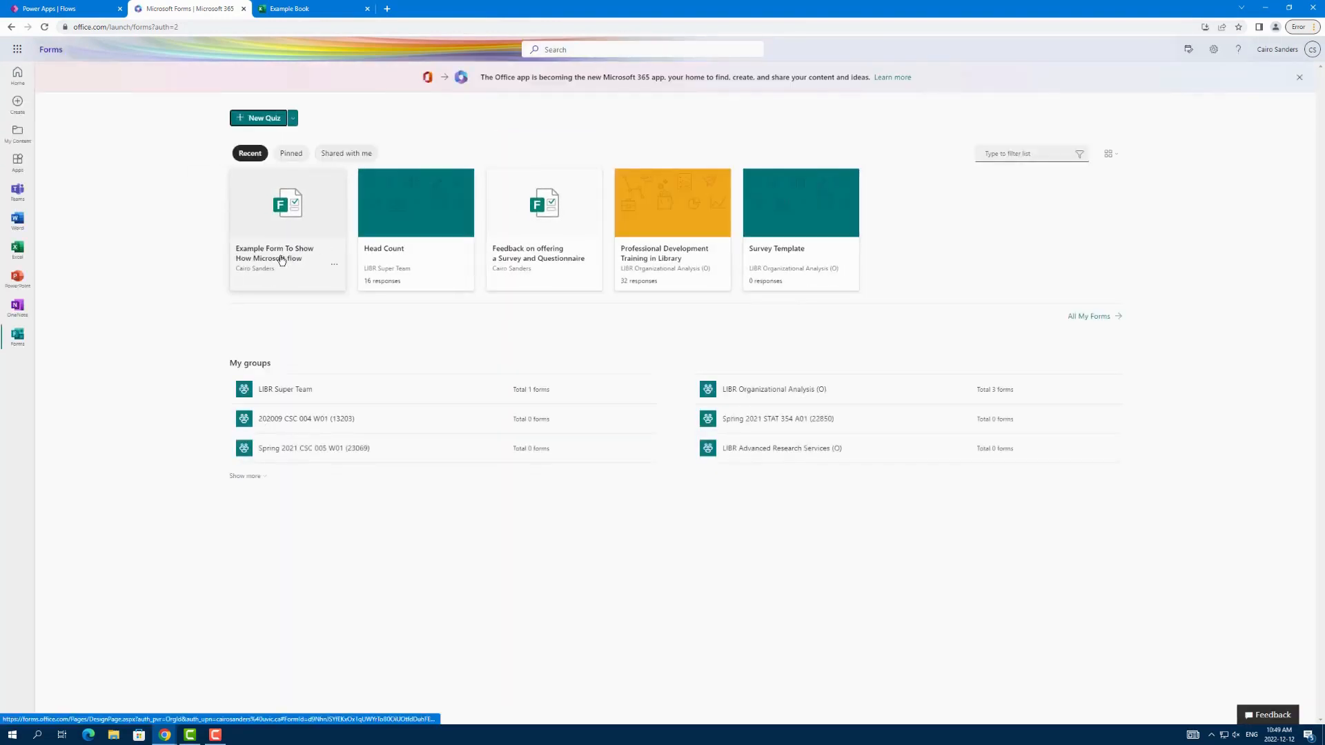
{"action": "left_click", "coordinate": [274, 260]}
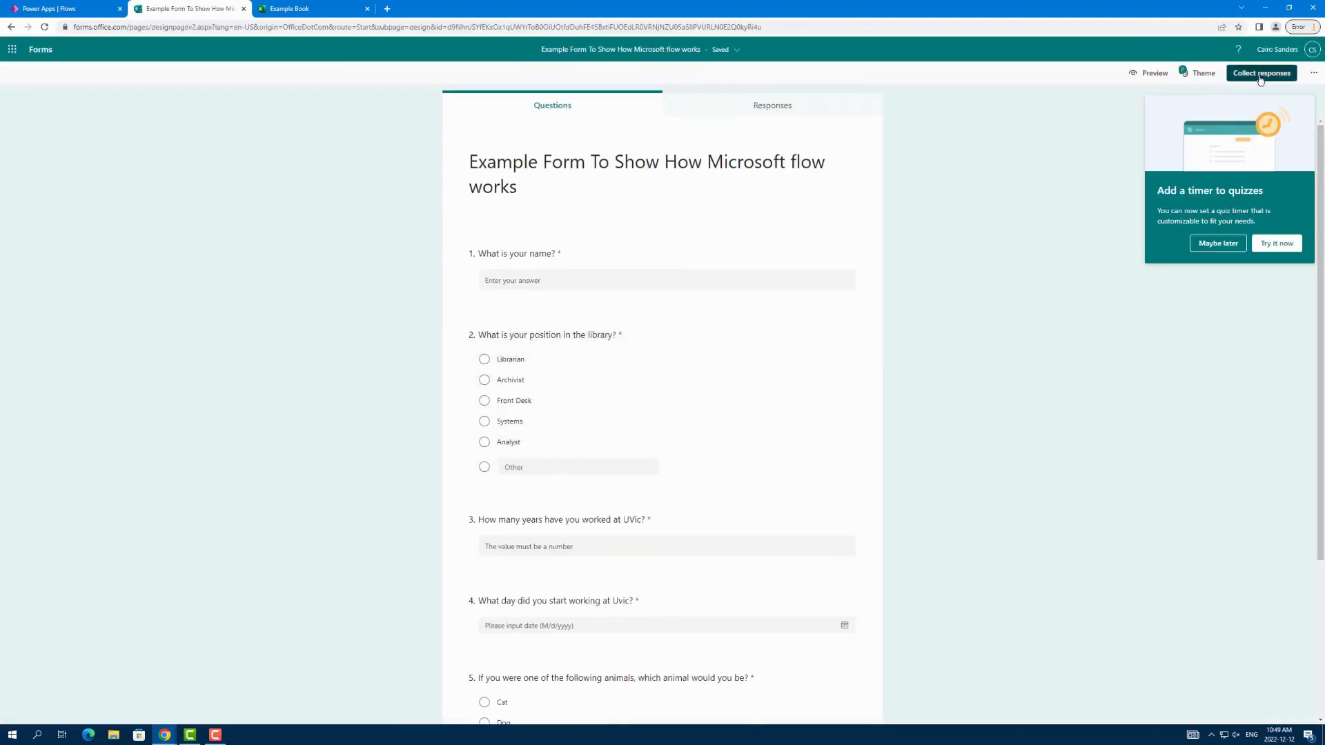
Step: Dismiss the quiz timer promotion and copy the form's shortened response-collection link
{"action": "left_click", "coordinate": [1260, 76]}
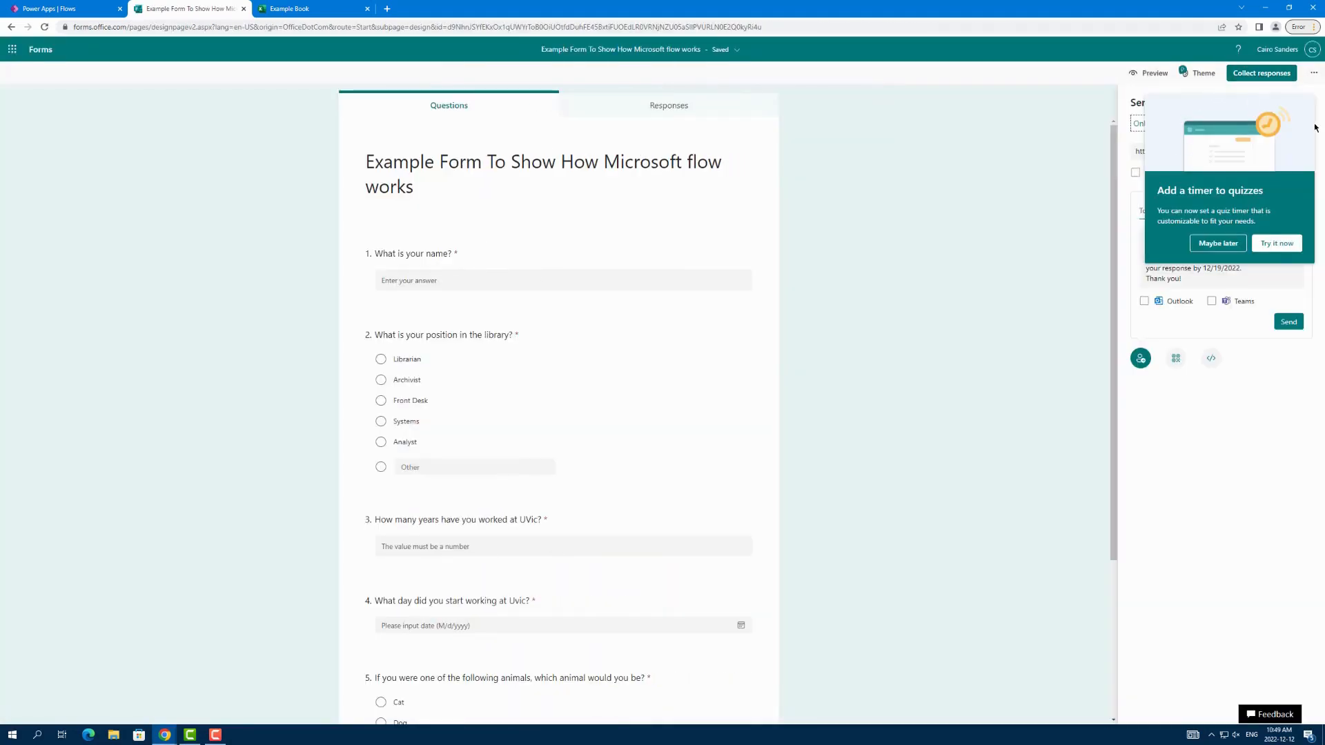
{"action": "left_click", "coordinate": [1218, 244]}
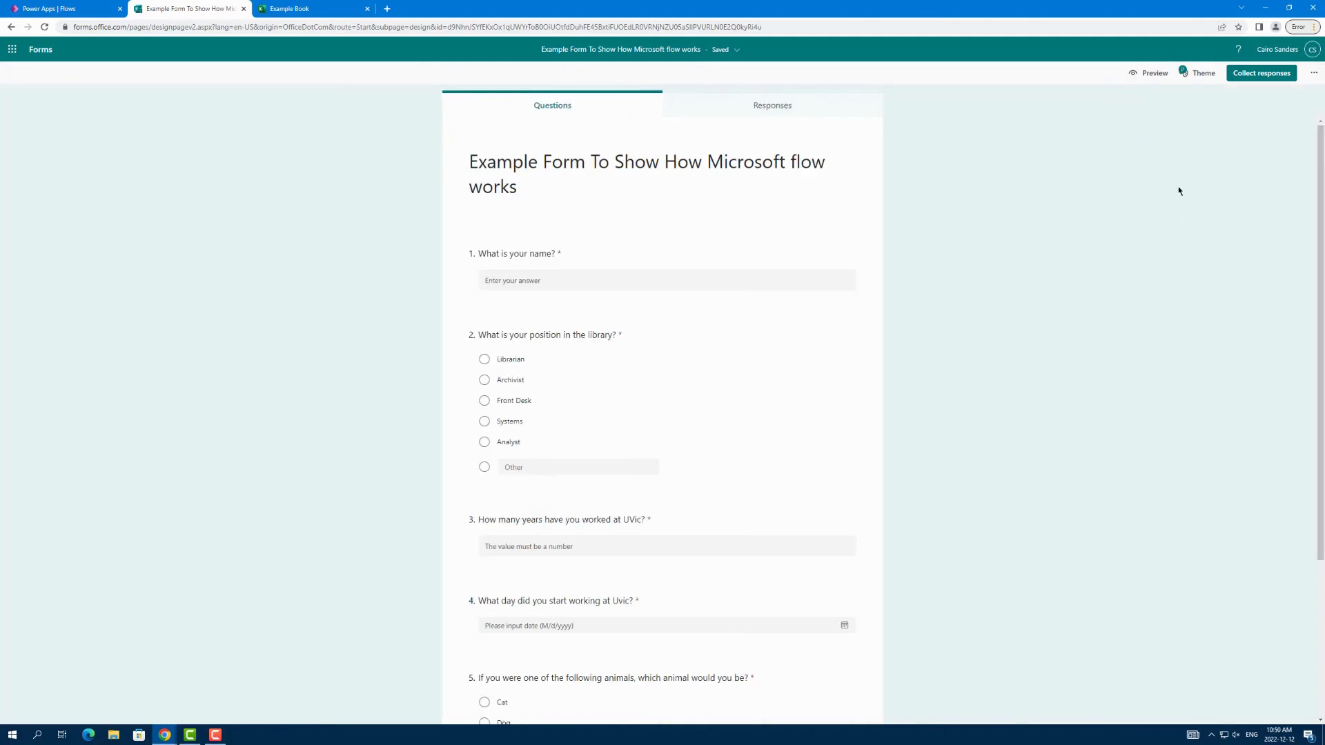
{"action": "left_click", "coordinate": [1260, 73]}
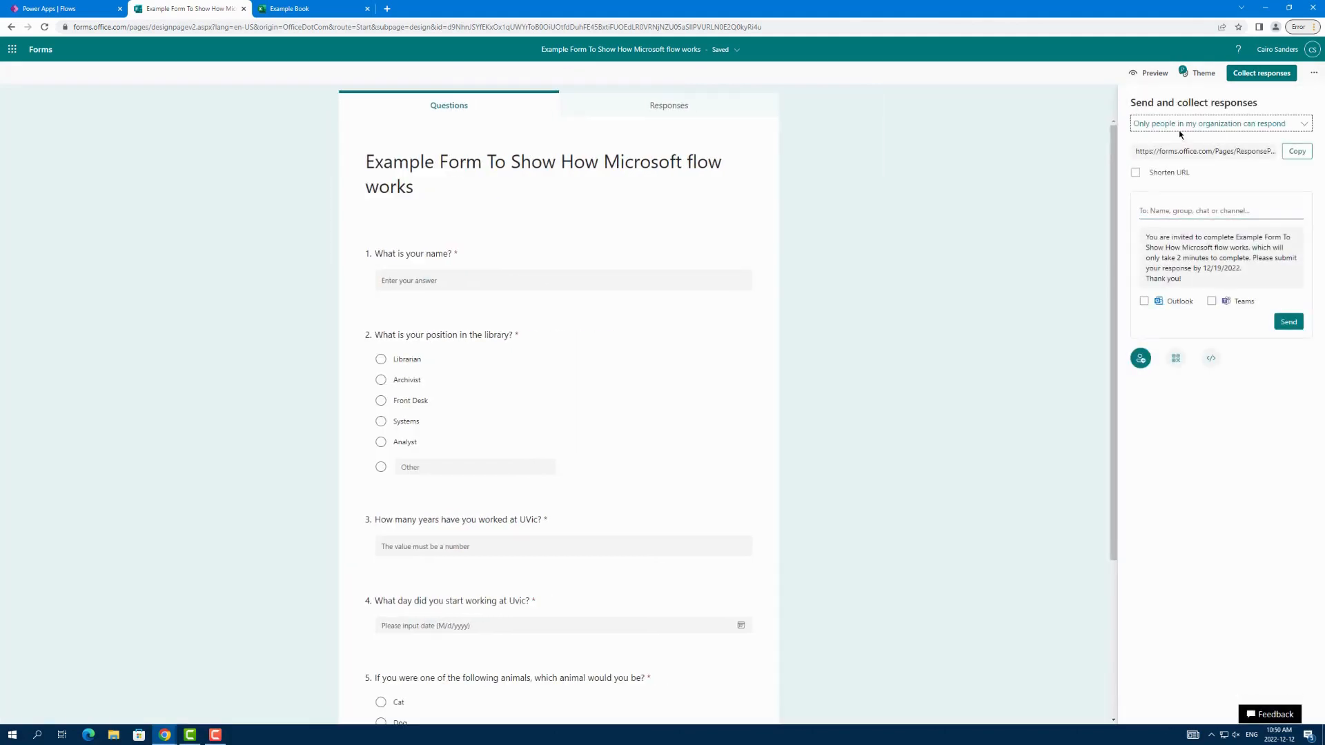
{"action": "left_click", "coordinate": [1297, 151]}
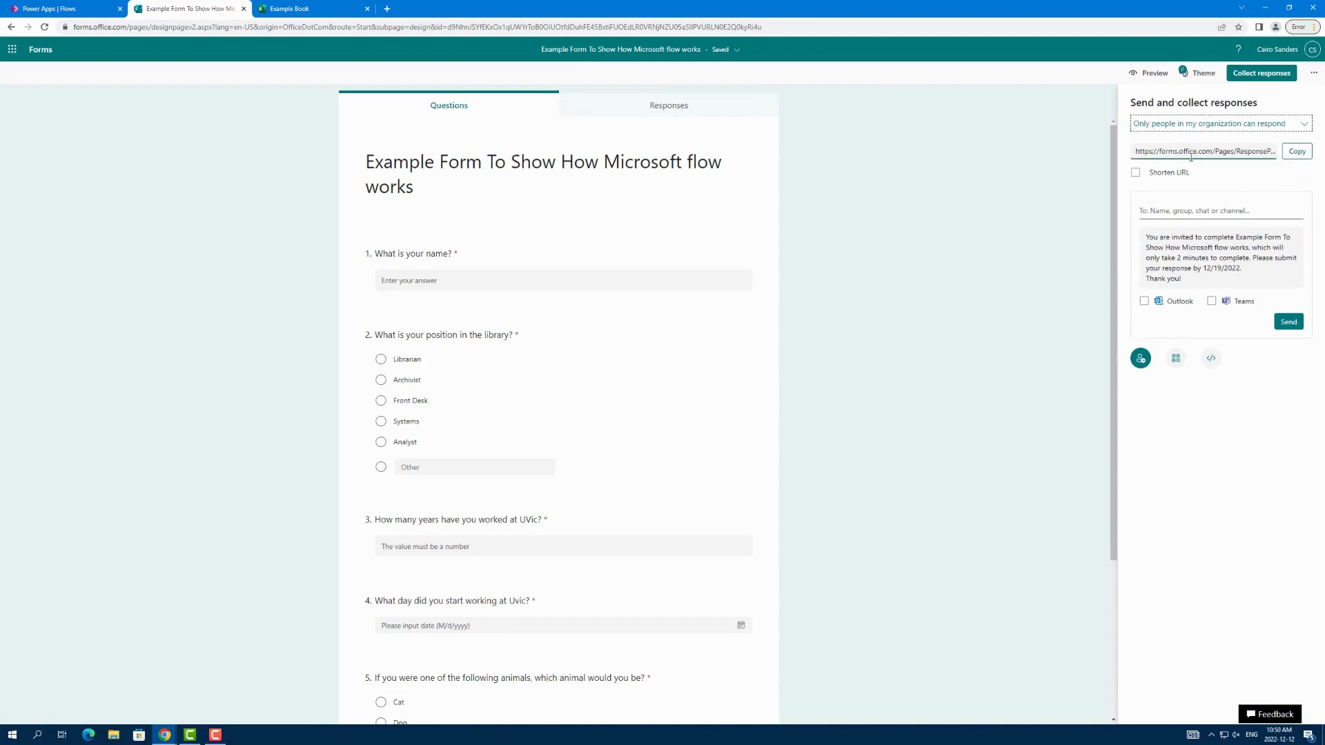
{"action": "left_click", "coordinate": [1137, 173]}
{"action": "left_click", "coordinate": [1287, 152]}
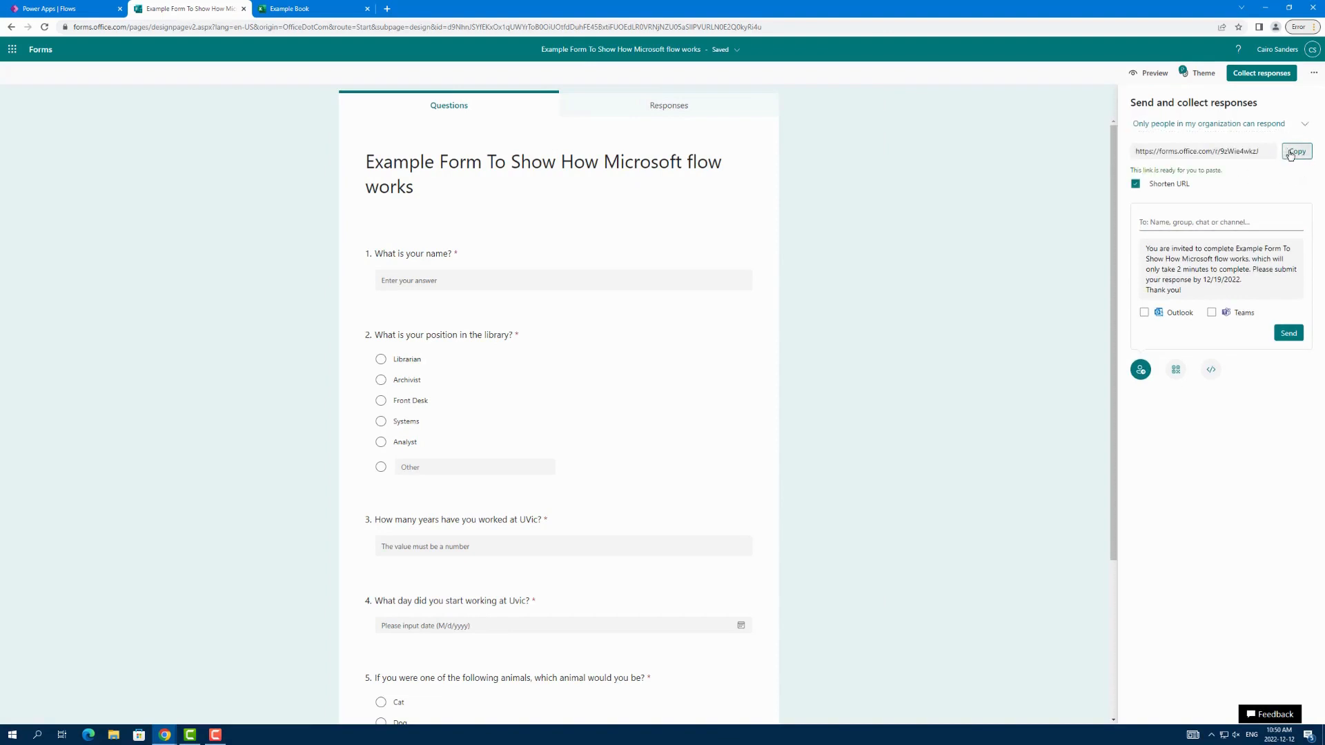
Step: Open the copied response link of the form in a new browser tab
{"action": "left_click", "coordinate": [394, 10]}
{"action": "right_click", "coordinate": [174, 30]}
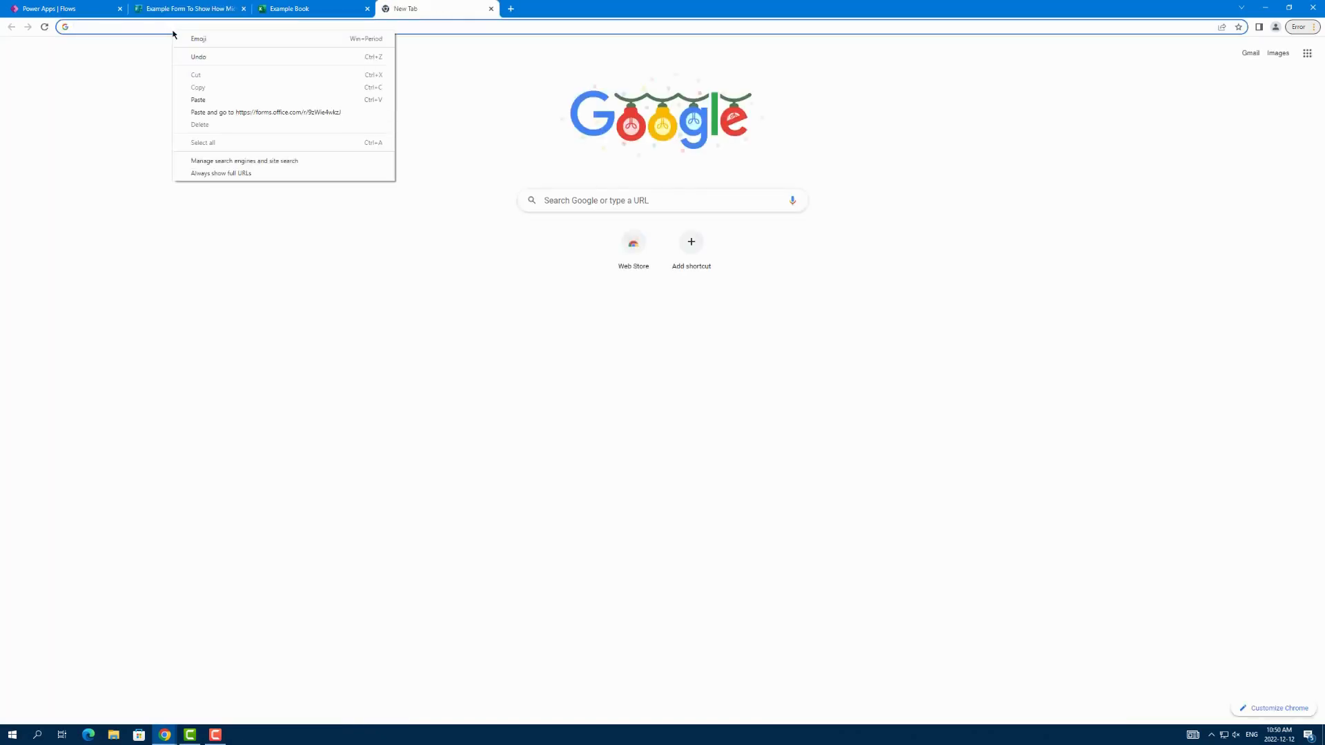
{"action": "left_click", "coordinate": [225, 101]}
{"action": "key", "text": "Return"}
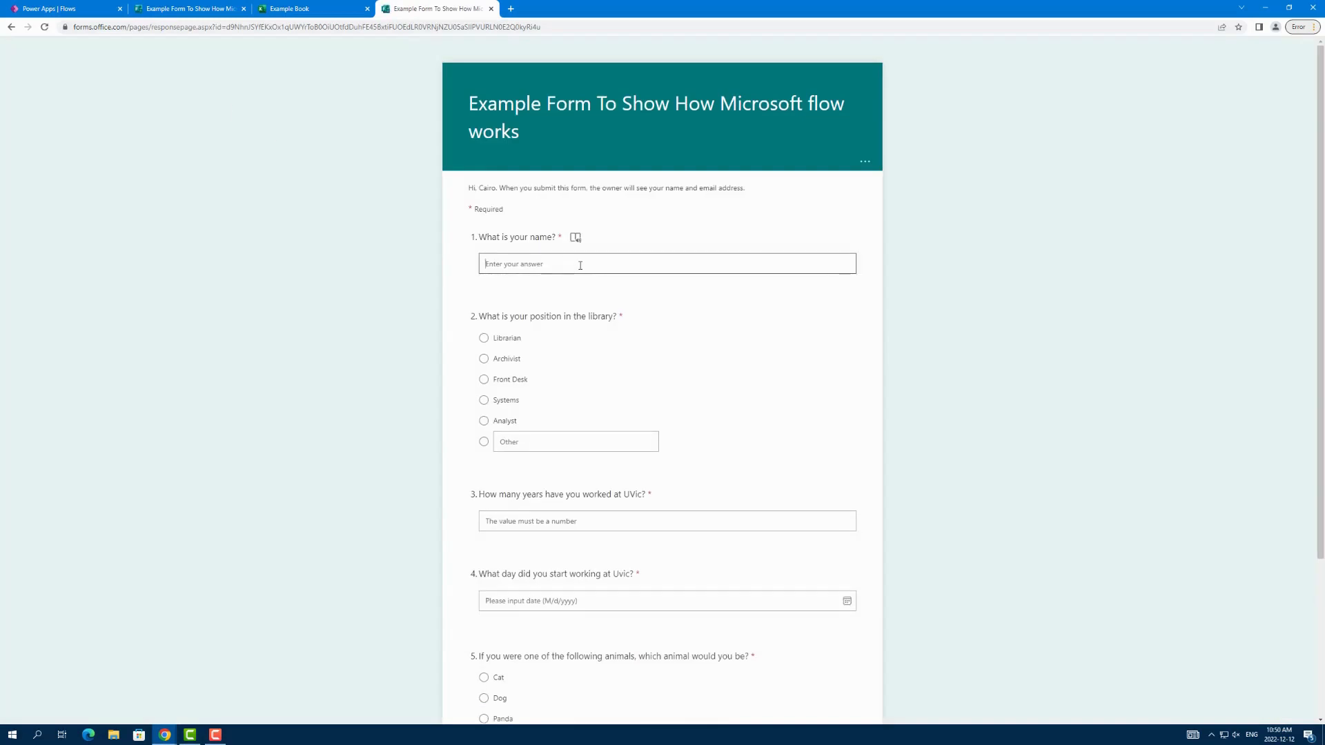
Step: Answer the first three questions with the respondent's first name, position Analyst and 0.5 years worked at UVic
{"action": "type", "text": "Cairo"}
{"action": "left_click", "coordinate": [483, 421]}
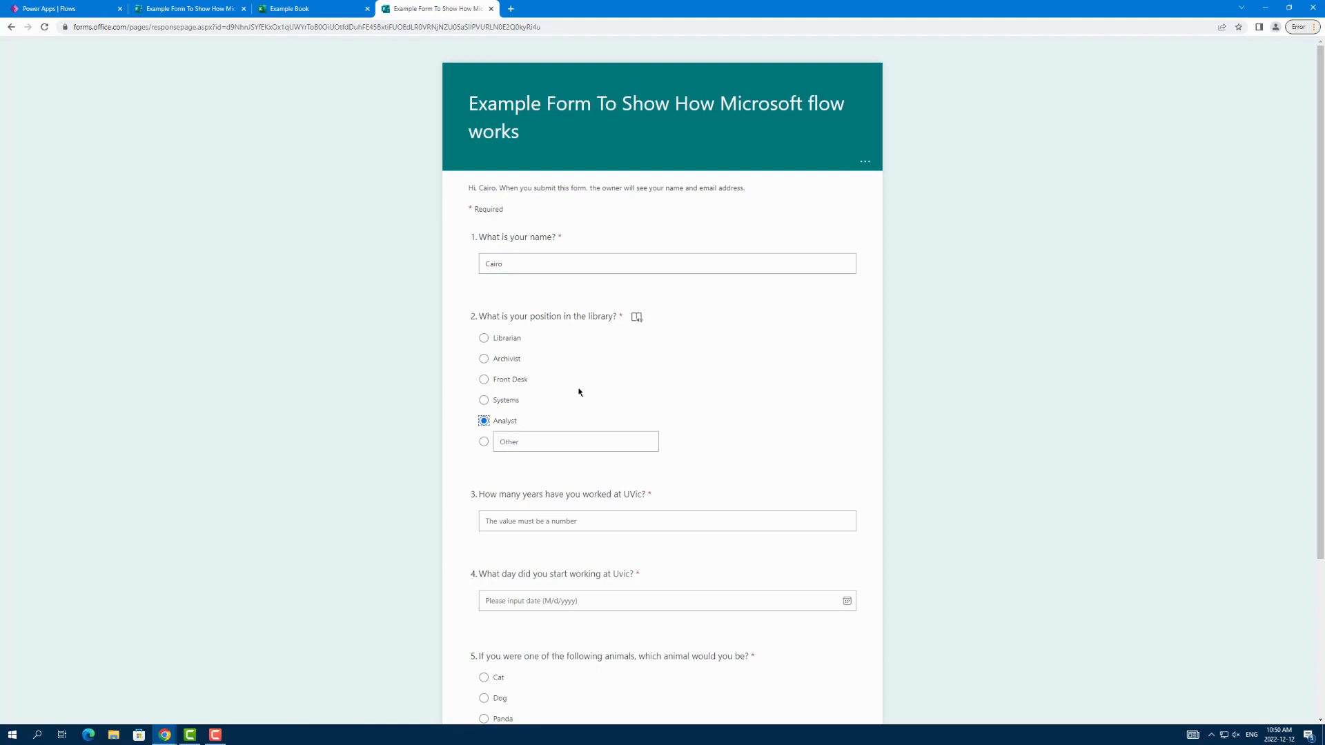
{"action": "scroll", "coordinate": [552, 379], "scroll_direction": "down", "scroll_amount": 3}
{"action": "left_click", "coordinate": [626, 312]}
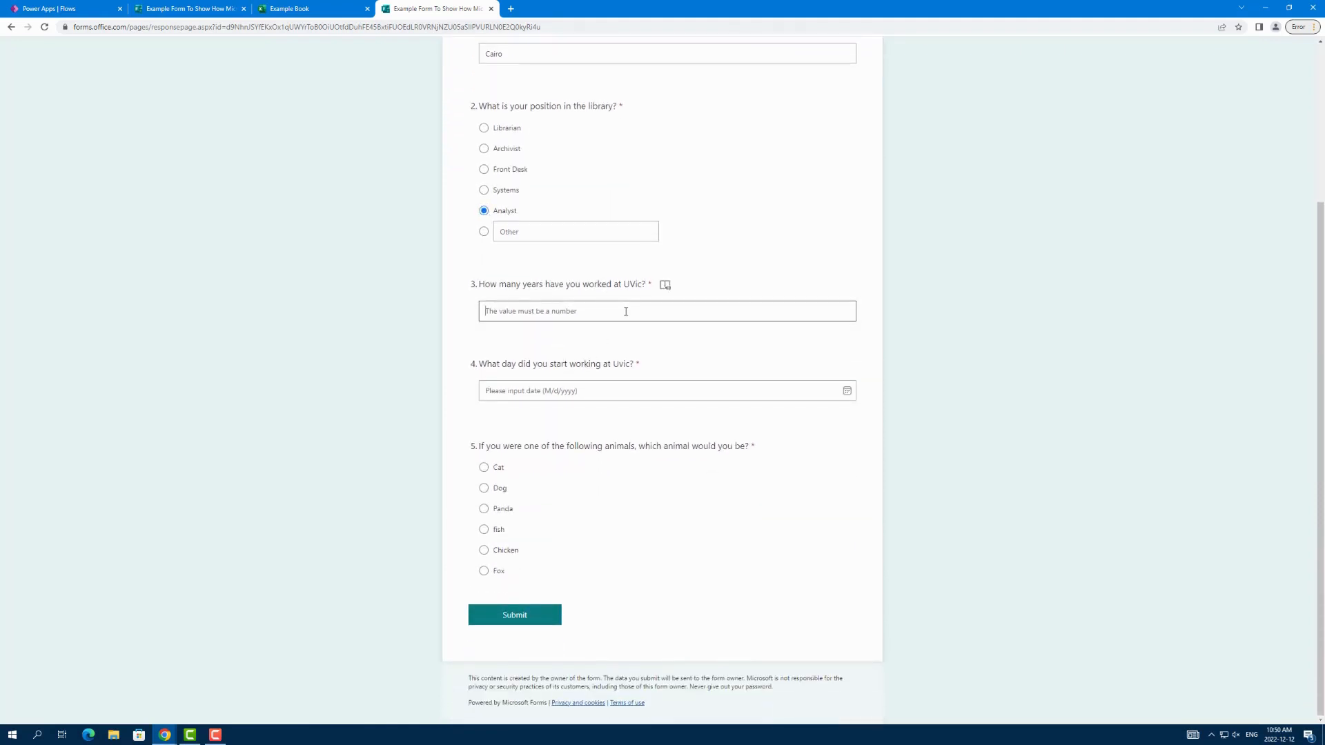
{"action": "type", "text": "0.5"}
Step: Set the UVic start date to 8/22/2022, choose Cat as the animal and submit the form response
{"action": "left_click", "coordinate": [616, 391]}
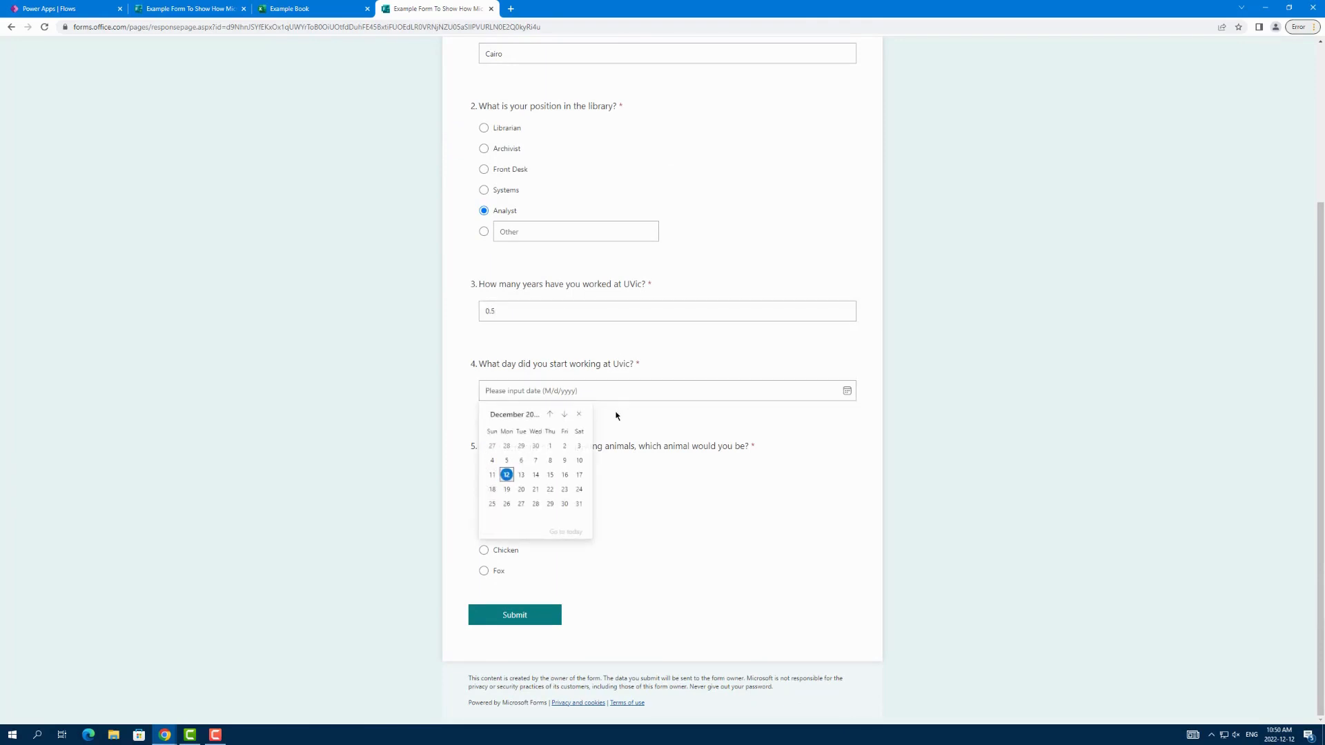
{"action": "left_click", "coordinate": [549, 415]}
{"action": "left_click", "coordinate": [549, 416]}
{"action": "left_click", "coordinate": [549, 417]}
{"action": "left_click", "coordinate": [549, 417]}
{"action": "left_click", "coordinate": [507, 489]}
{"action": "left_click", "coordinate": [504, 468]}
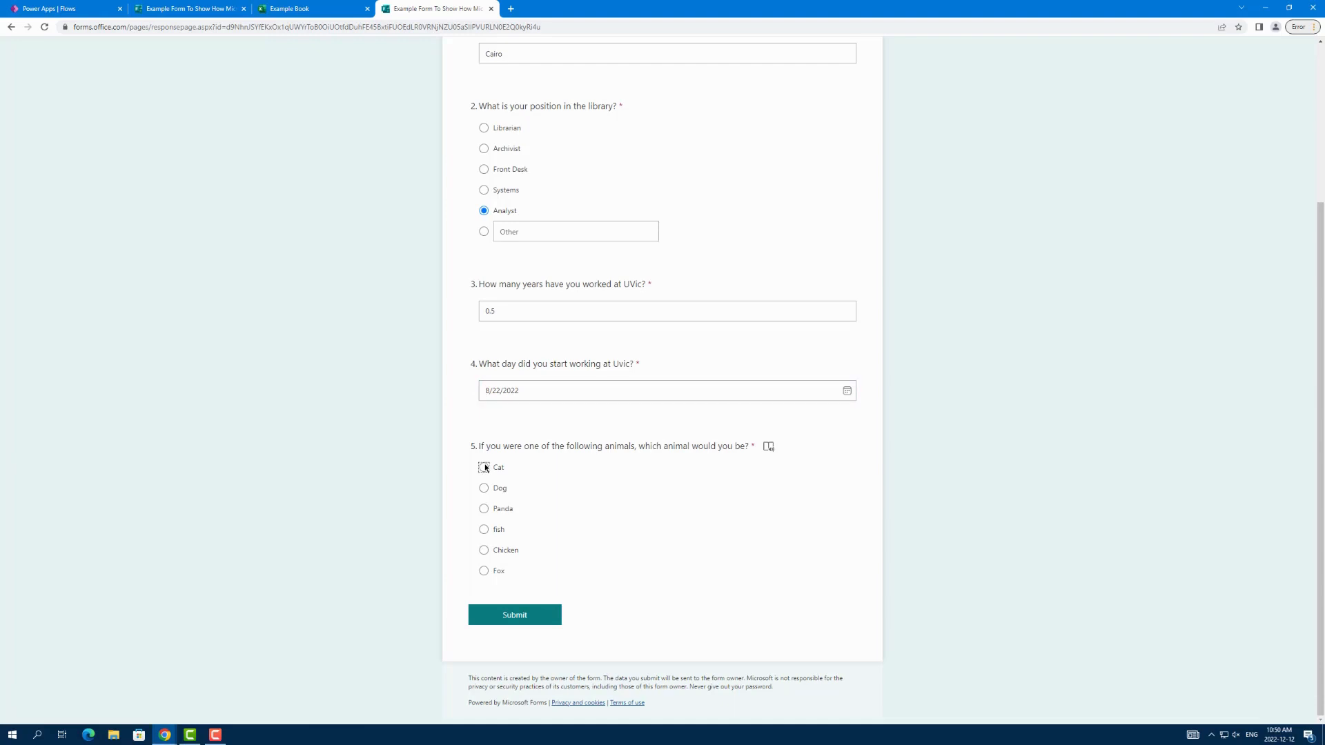
{"action": "left_click", "coordinate": [537, 616]}
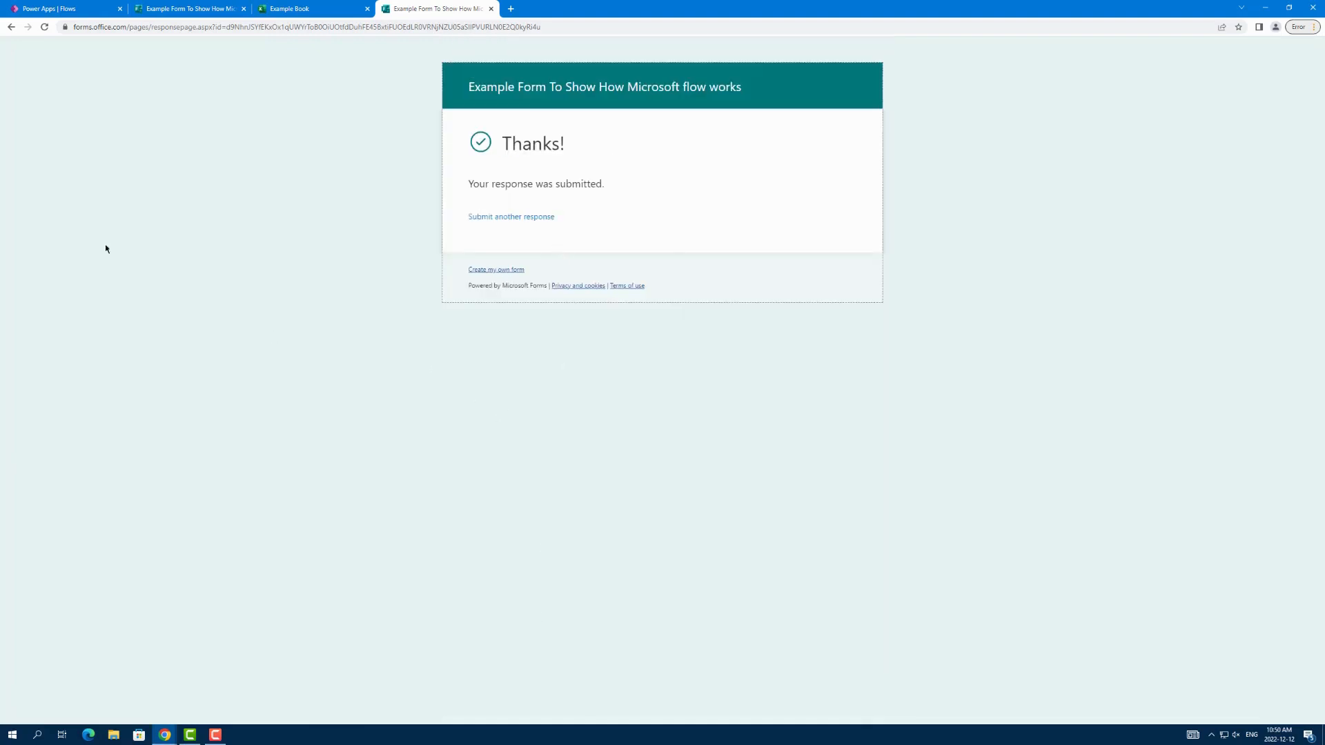
Step: Refresh Power Apps, check the run history of Fill Example Book By Form, and view the table in Example Book
{"action": "left_click", "coordinate": [101, 6]}
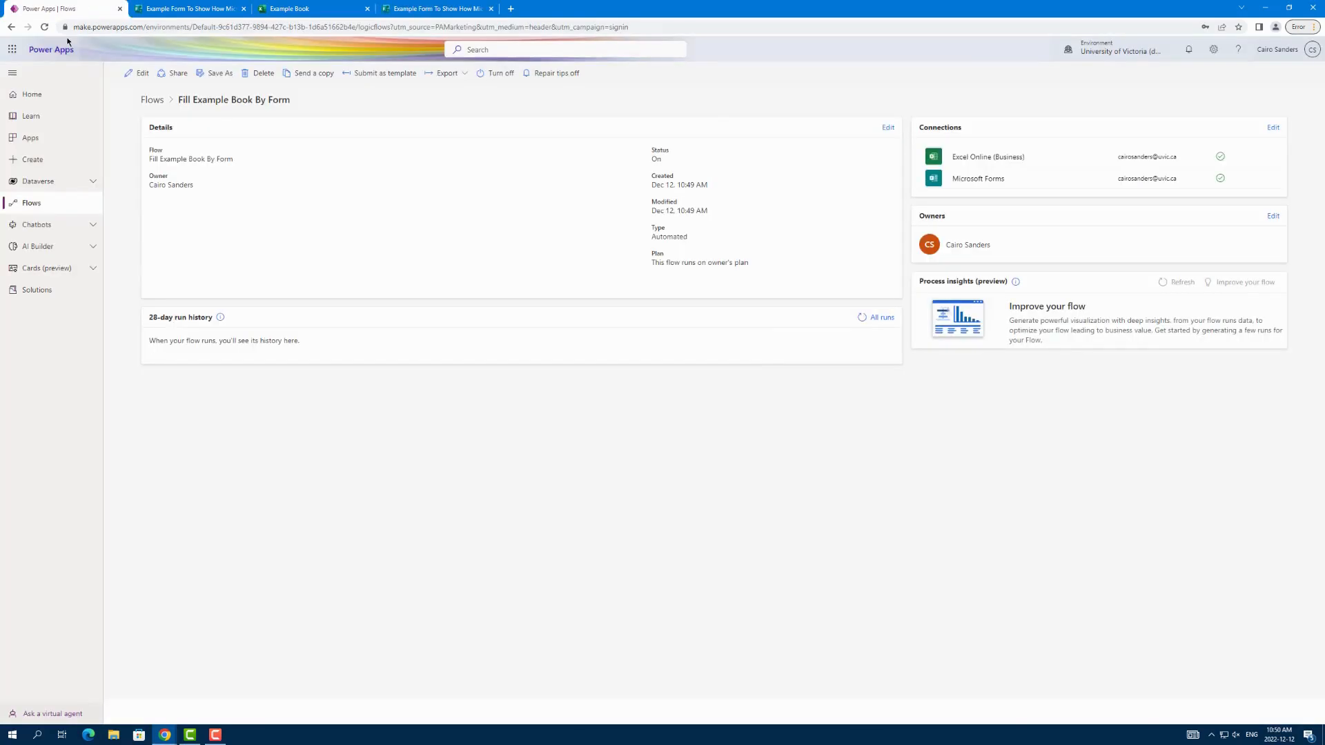
{"action": "left_click", "coordinate": [44, 27]}
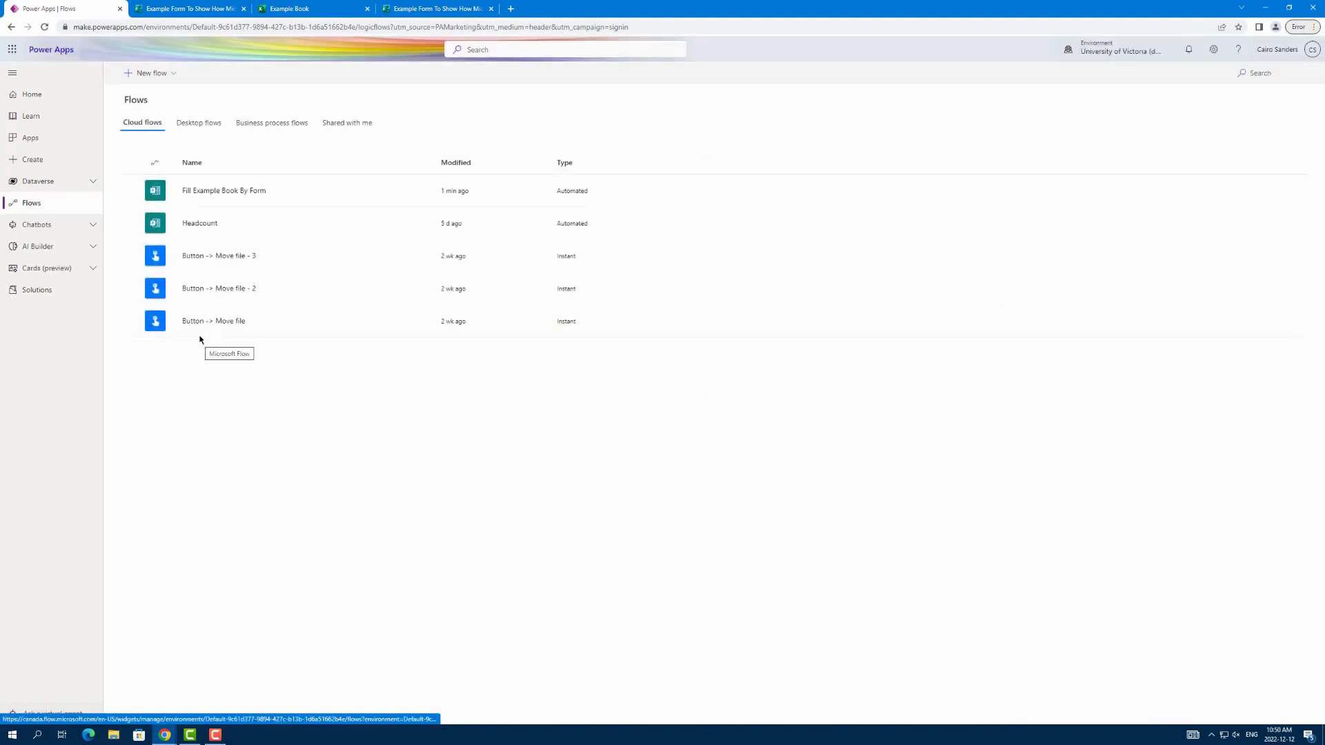
{"action": "left_click", "coordinate": [222, 191]}
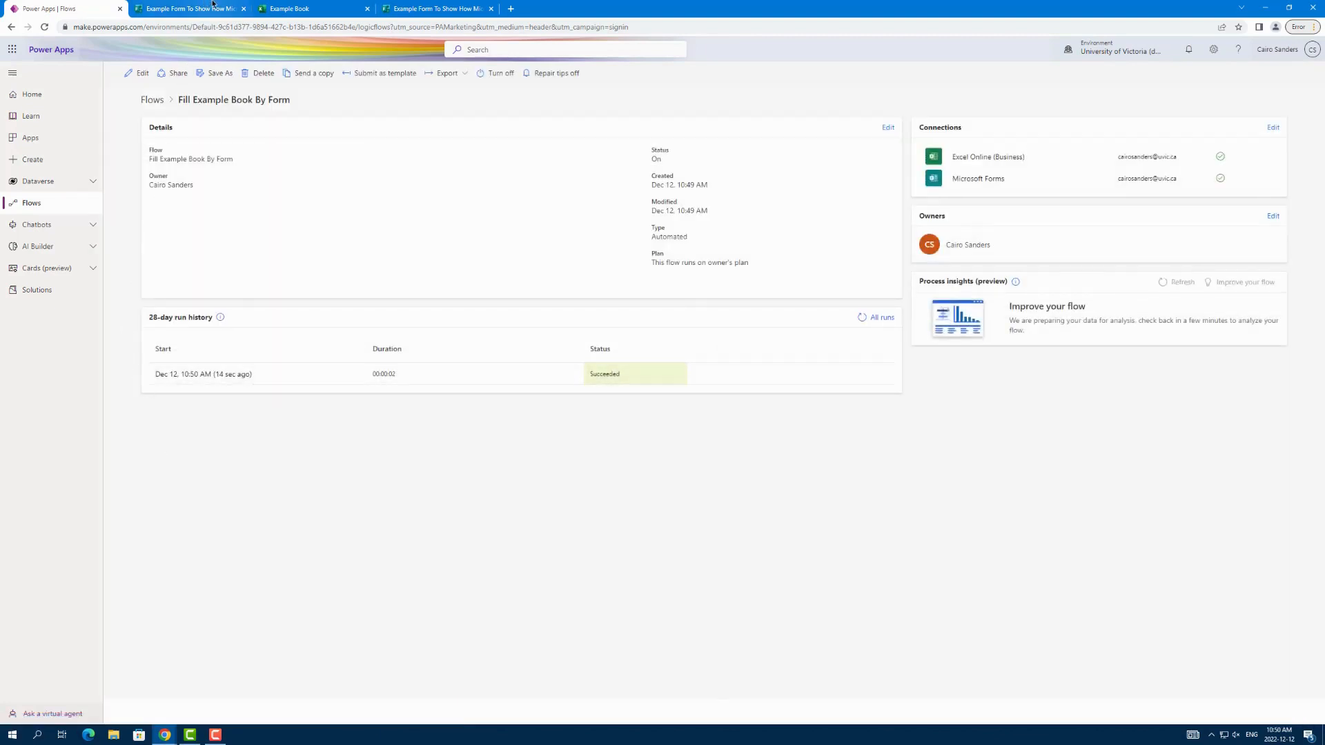
{"action": "left_click", "coordinate": [314, 8]}
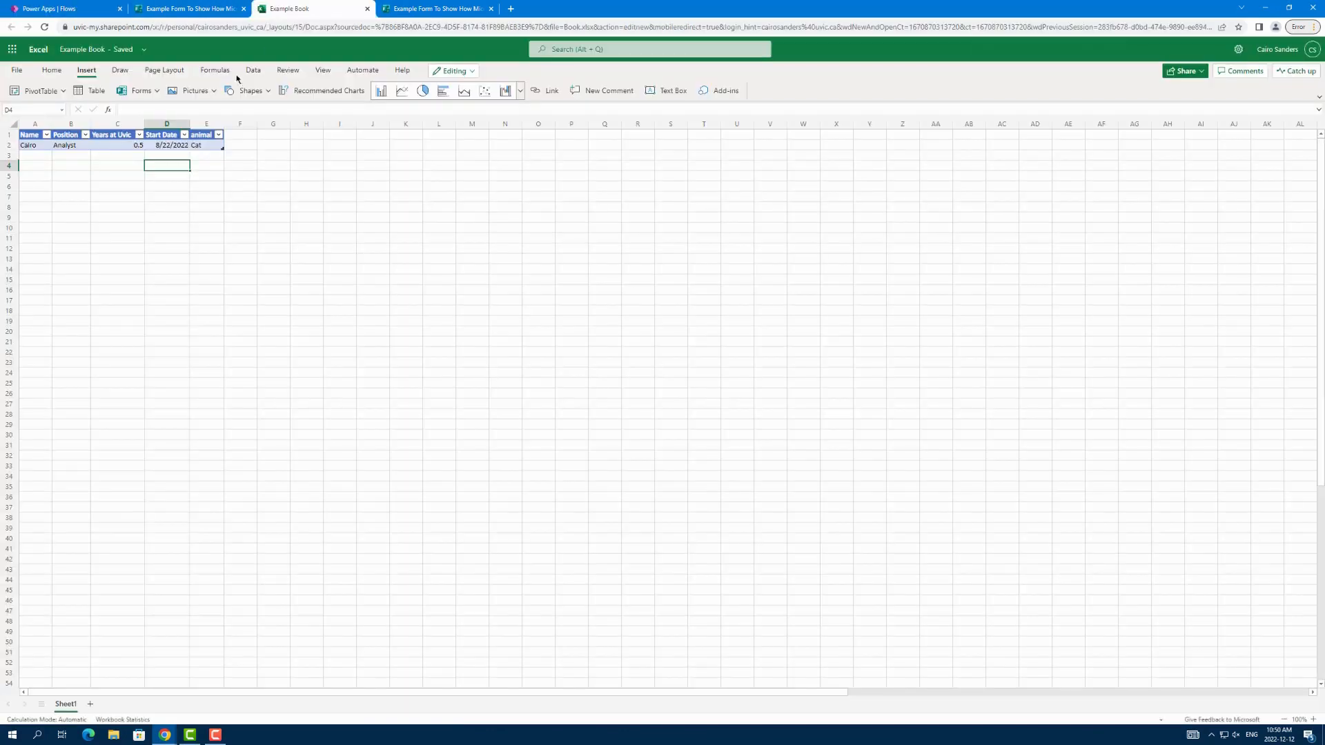